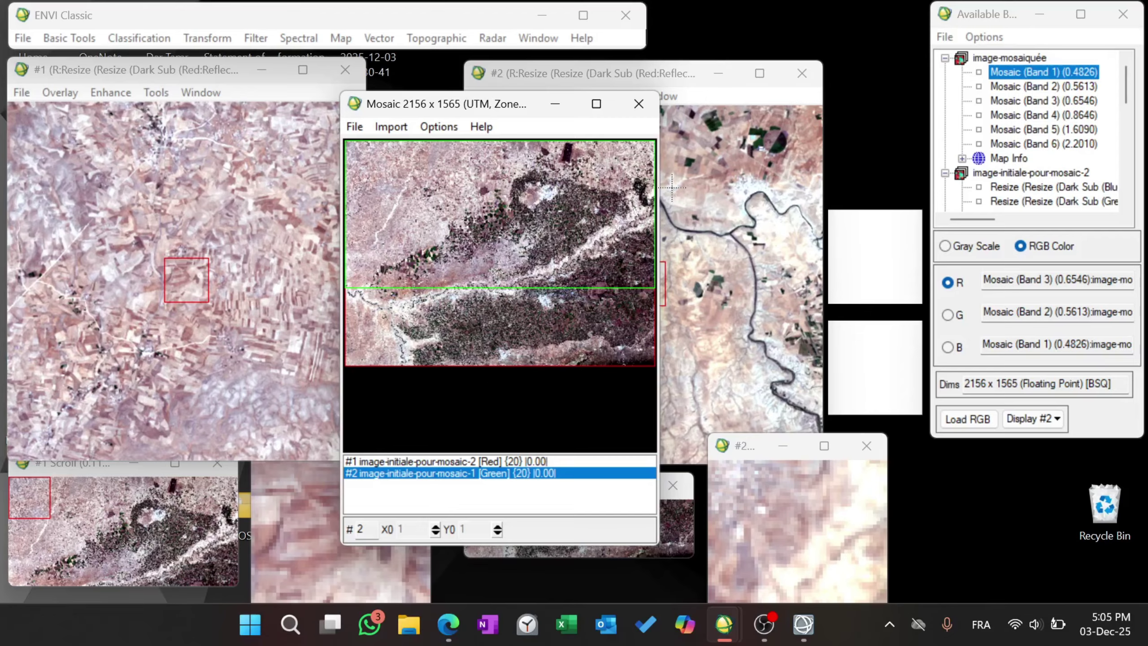
Step: Close the Mosaic window and open a new display for the mosaicked image
{"action": "left_click", "coordinate": [1056, 419]}
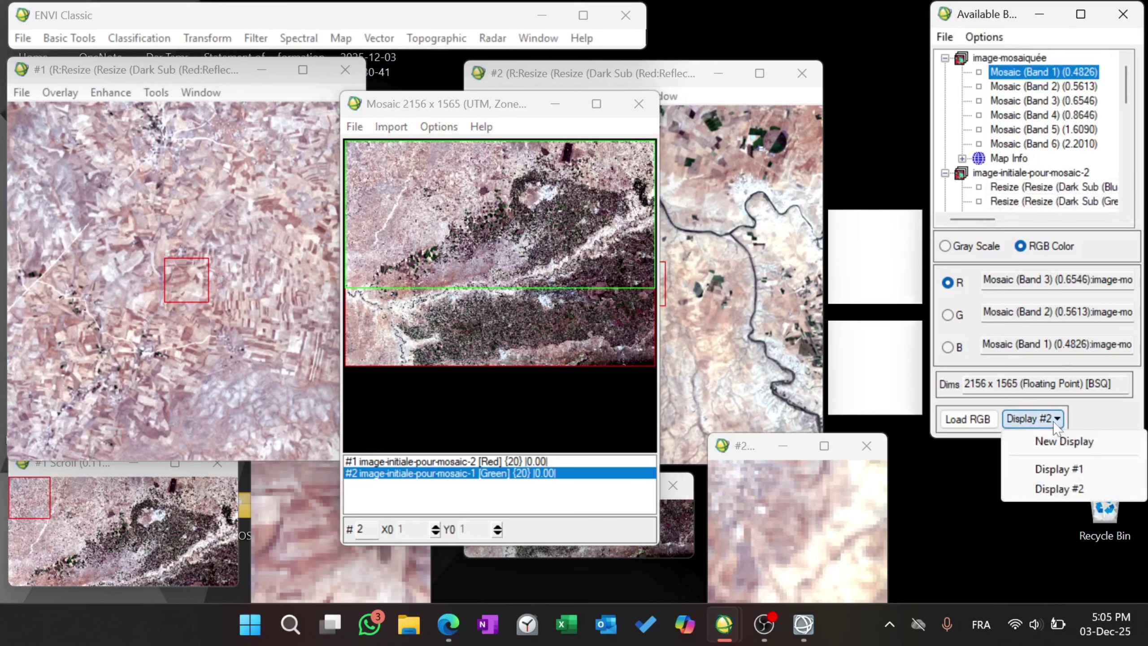
{"action": "left_click", "coordinate": [639, 107]}
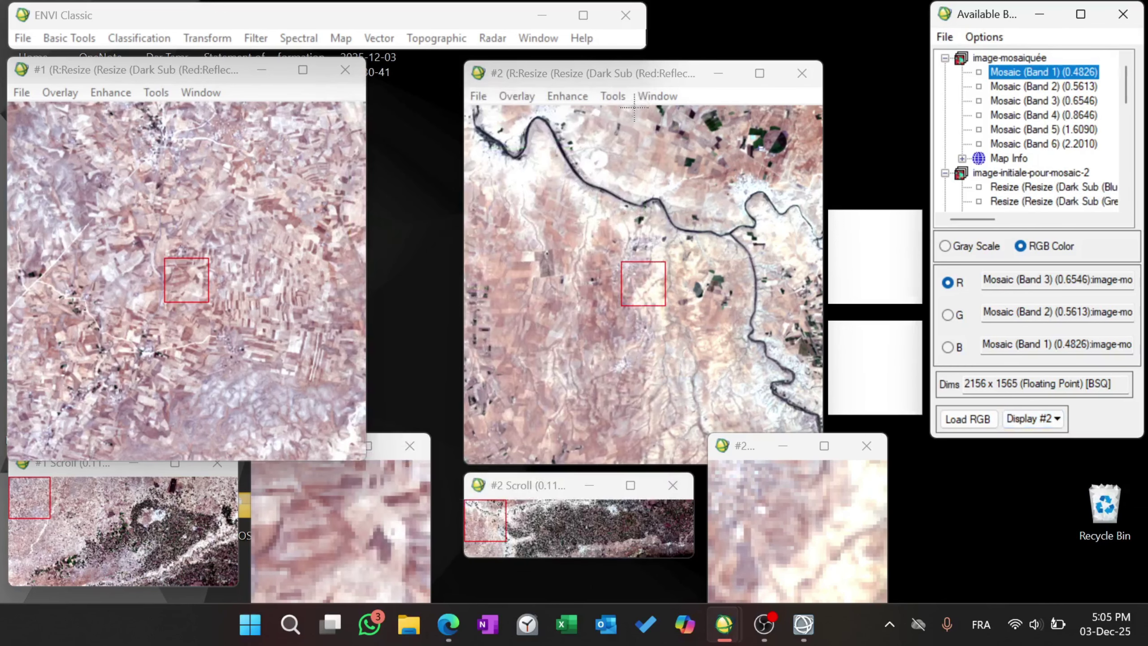
{"action": "left_click", "coordinate": [1046, 420]}
{"action": "left_click", "coordinate": [1063, 441]}
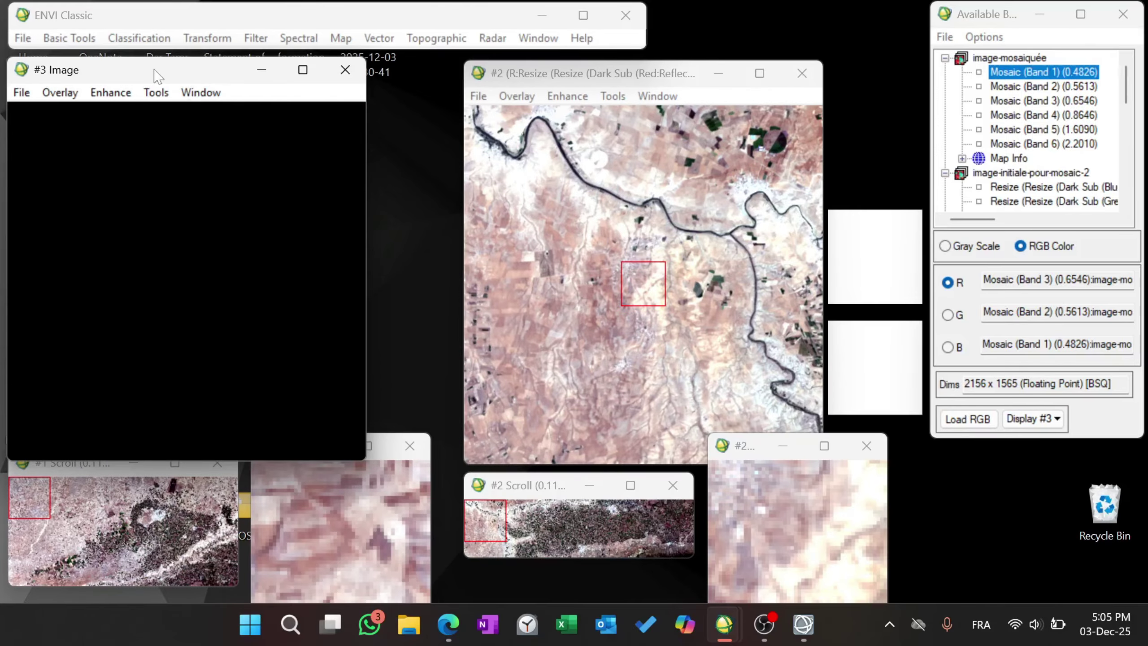
Step: Arrange the displays side by side, shrinking display #2 next to display #1 and placing the empty display #3 beside them
{"action": "left_click_drag", "start_coordinate": [156, 74], "coordinate": [768, 128]}
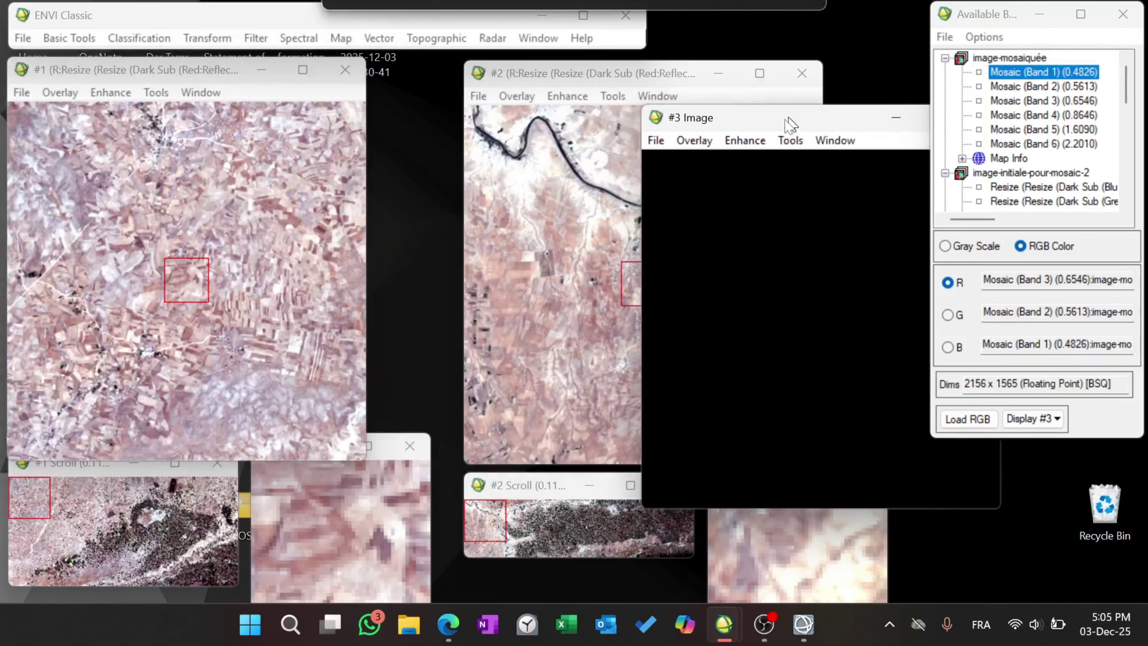
{"action": "left_click", "coordinate": [549, 77]}
{"action": "left_click_drag", "start_coordinate": [549, 77], "coordinate": [413, 71]}
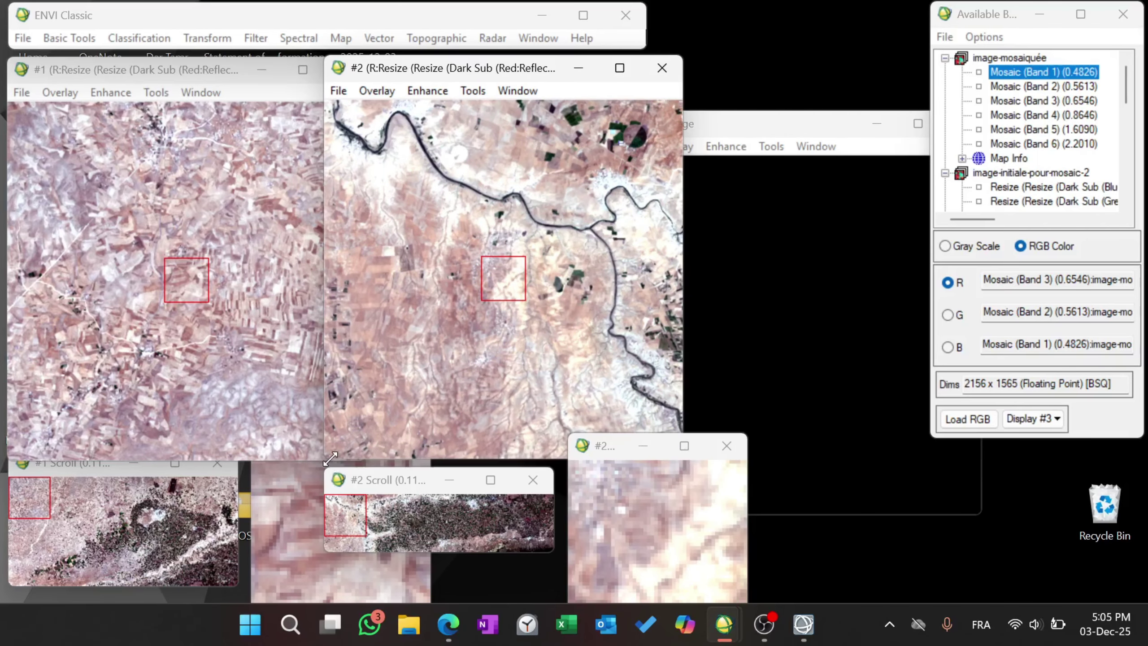
{"action": "left_click_drag", "start_coordinate": [325, 458], "coordinate": [370, 395]}
{"action": "left_click_drag", "start_coordinate": [473, 77], "coordinate": [425, 87]}
{"action": "left_click", "coordinate": [713, 127]}
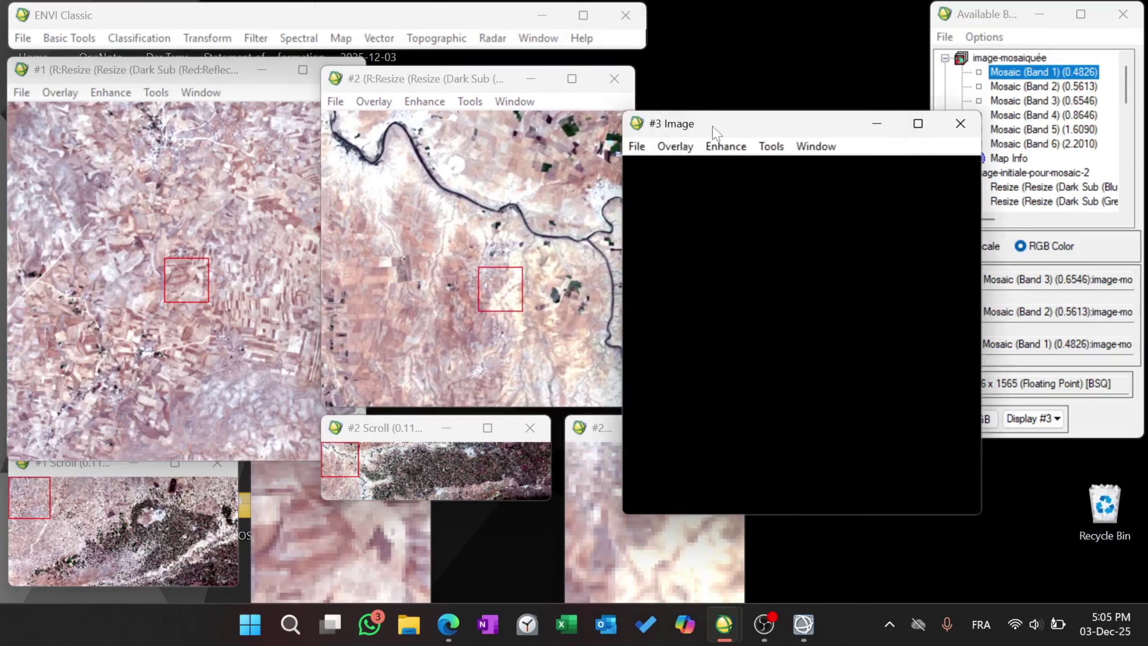
Step: Load image-mosaiquée into Display #3 as RGB, with Mosaic Band 3 as red, Band 2 as green and Band 1 as blue
{"action": "left_click", "coordinate": [1107, 180]}
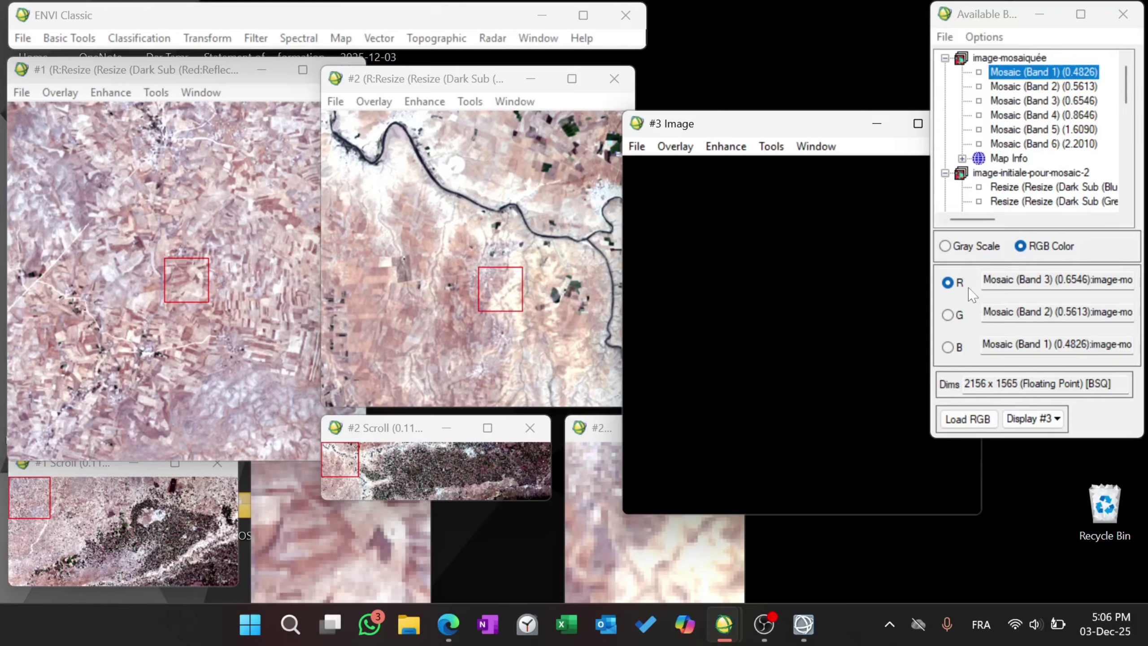
{"action": "left_click", "coordinate": [1041, 101]}
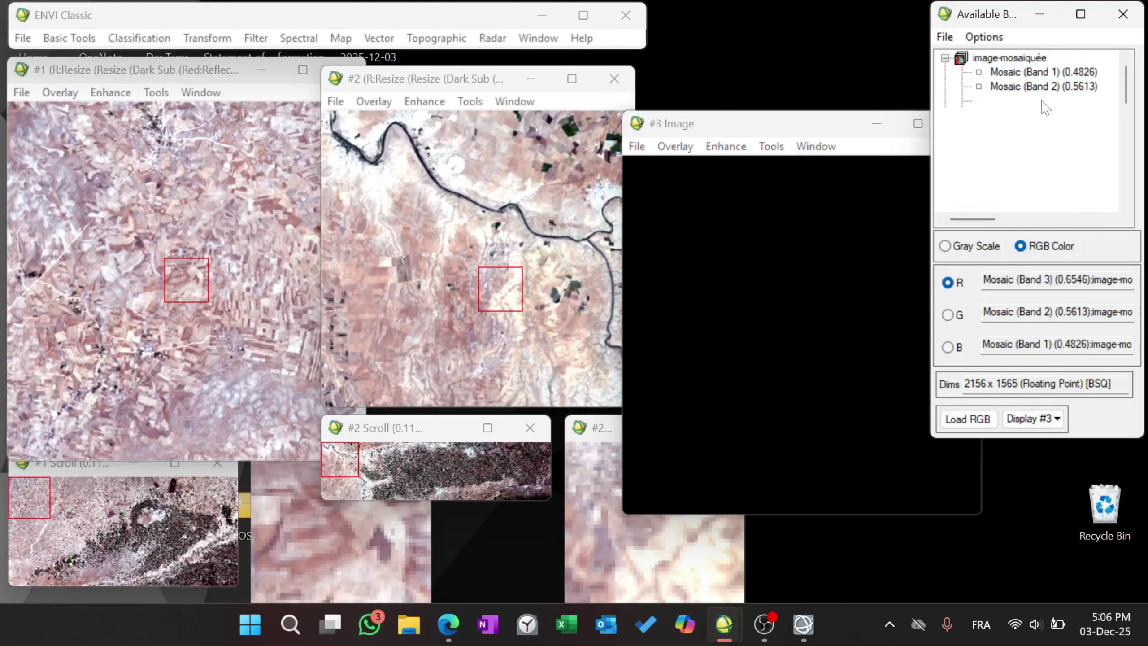
{"action": "left_click", "coordinate": [1030, 87]}
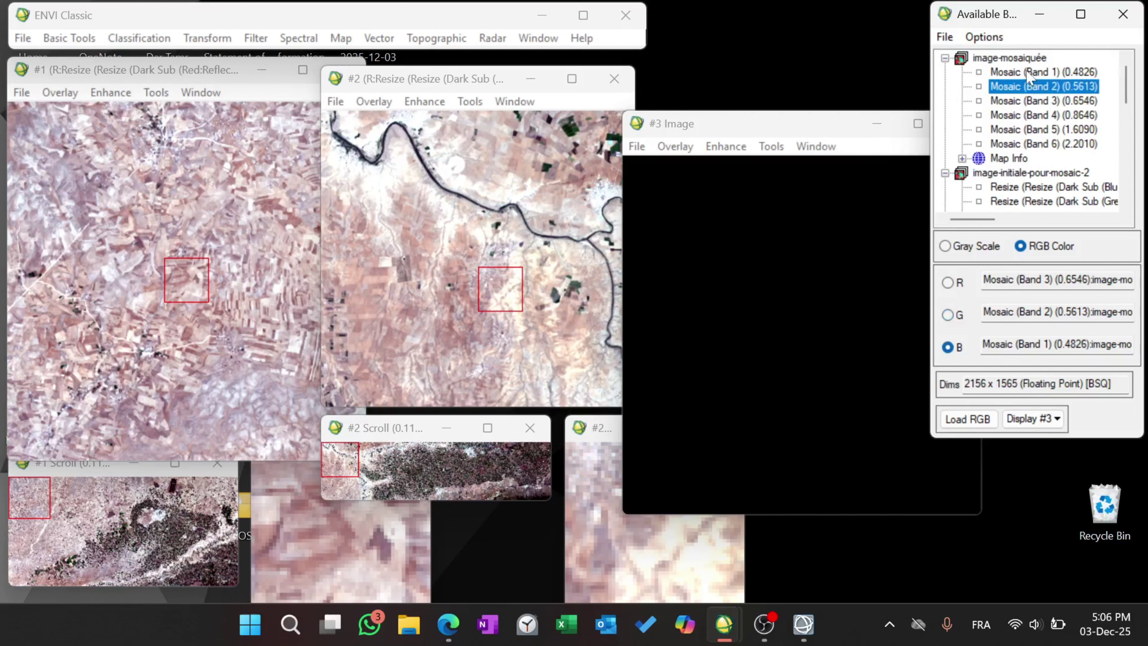
{"action": "left_click", "coordinate": [1029, 72]}
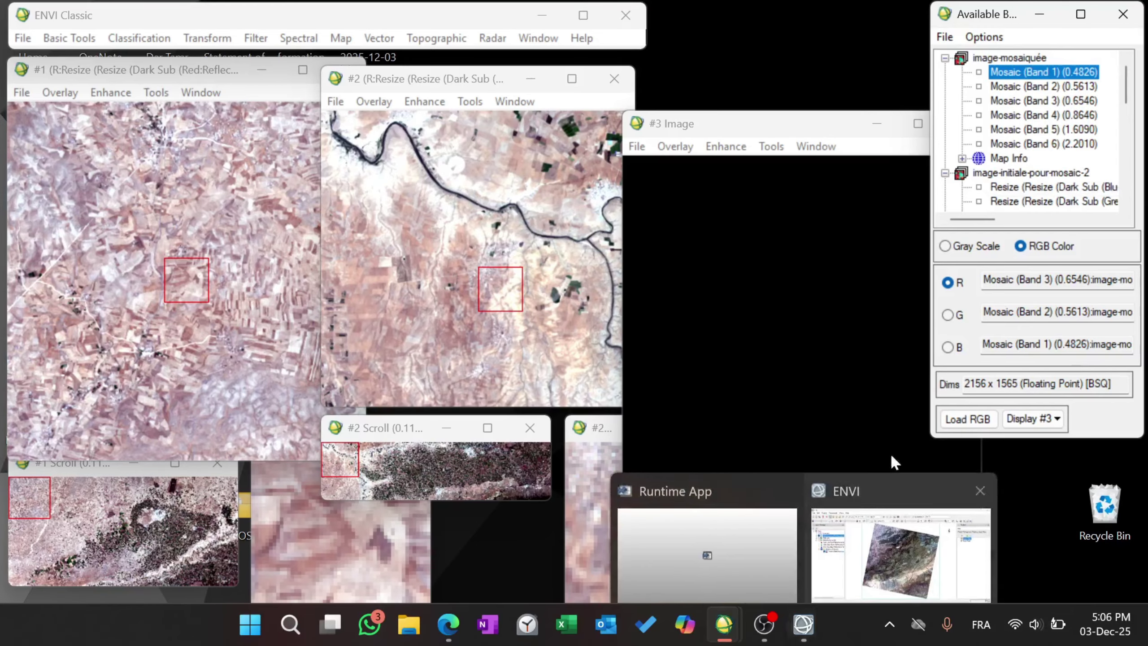
{"action": "left_click", "coordinate": [961, 420]}
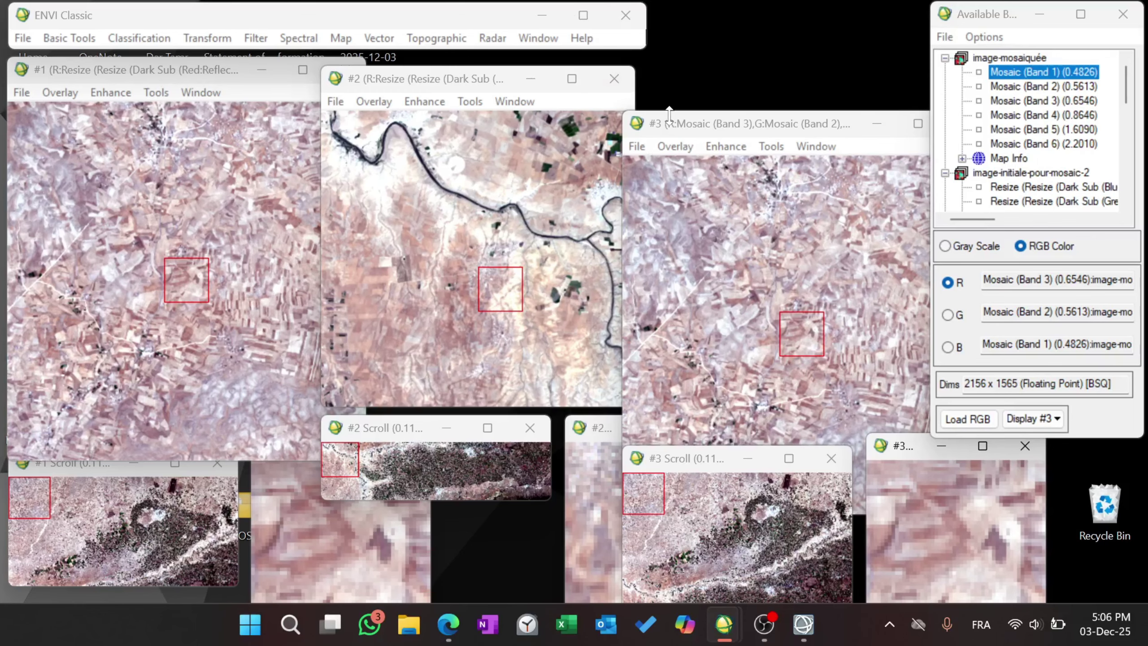
Step: Reposition the mosaic display and its Scroll window beside the two source image displays
{"action": "left_click_drag", "start_coordinate": [655, 132], "coordinate": [563, 85]}
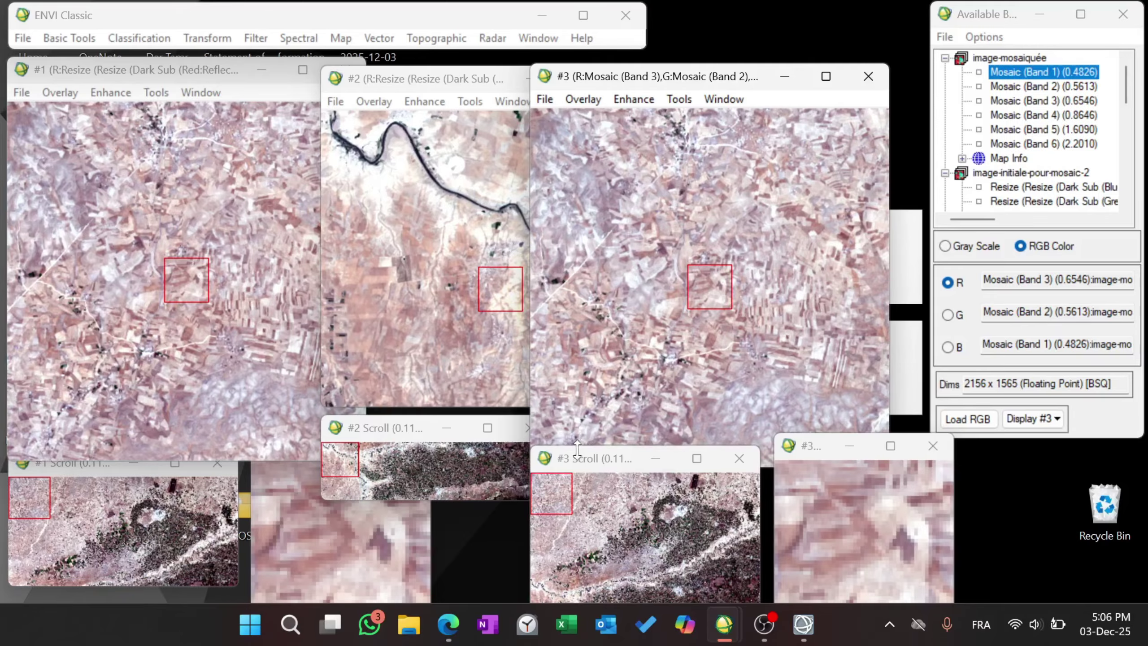
{"action": "left_click_drag", "start_coordinate": [586, 463], "coordinate": [581, 419]}
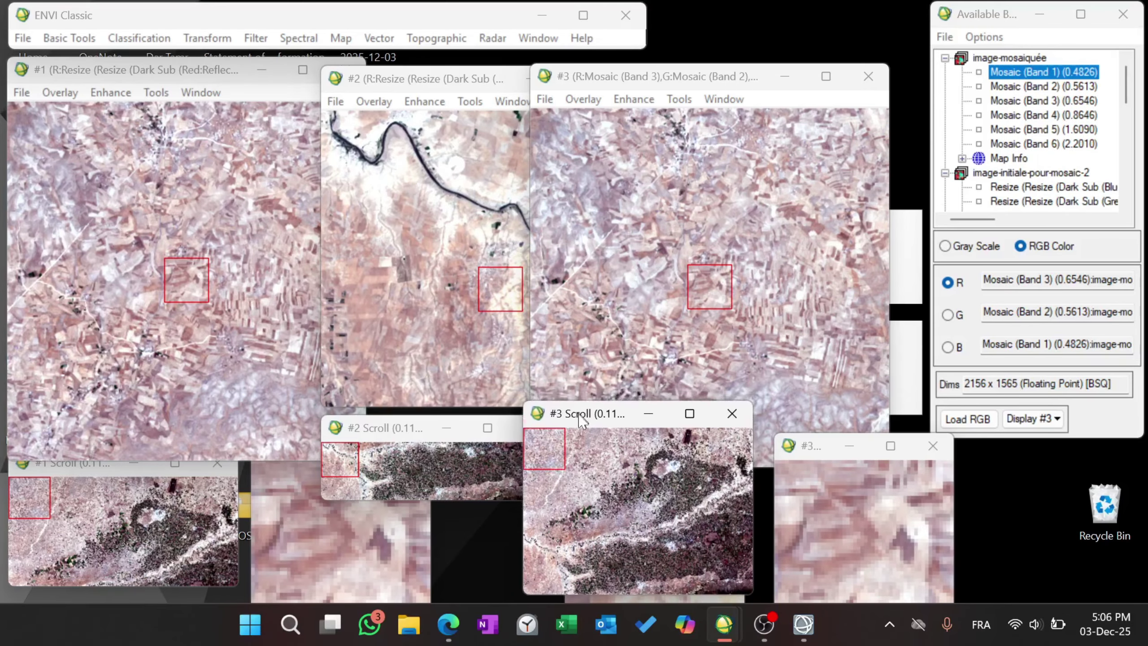
{"action": "double_click", "coordinate": [798, 443]}
{"action": "left_click", "coordinate": [1037, 43]}
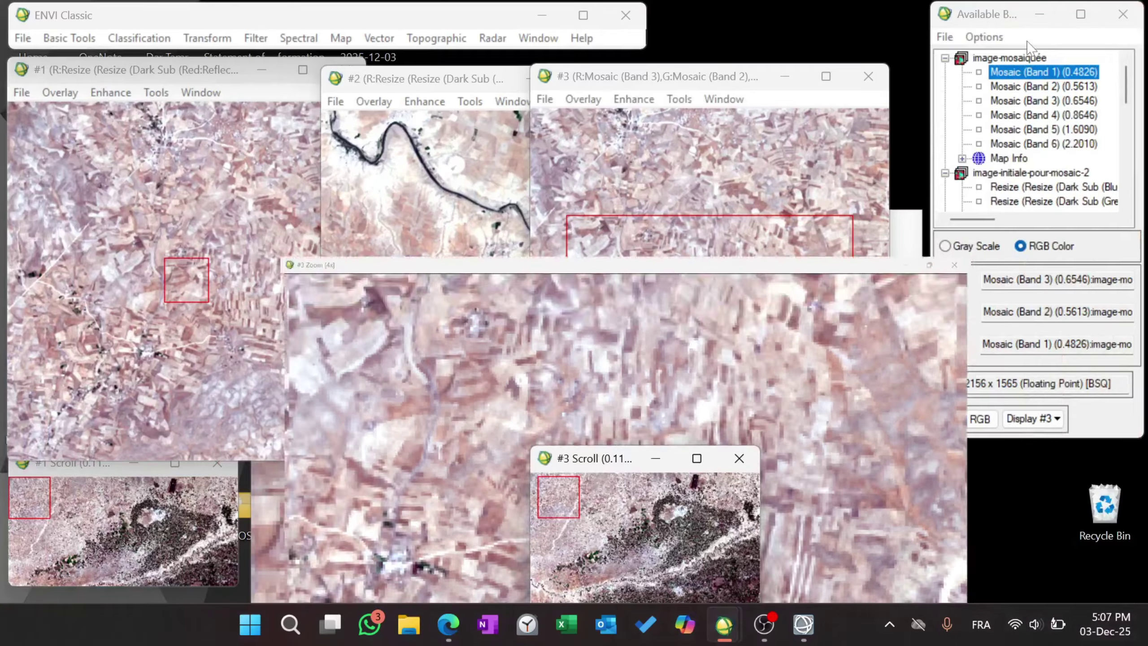
{"action": "mouse_move", "coordinate": [724, 624]}
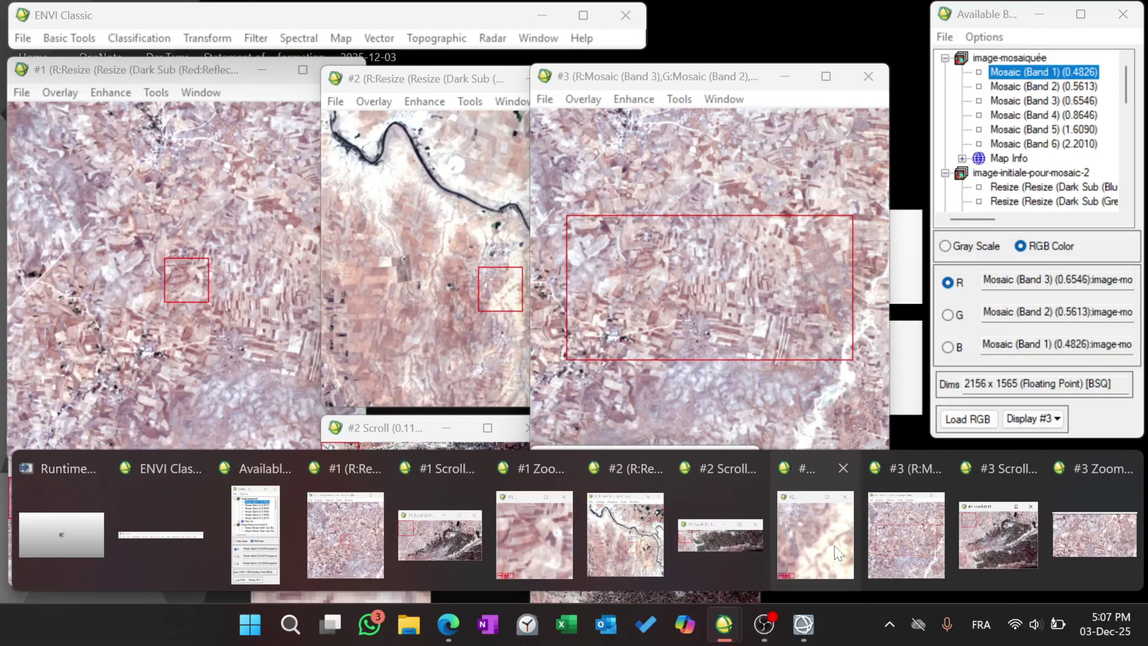
{"action": "mouse_move", "coordinate": [839, 552]}
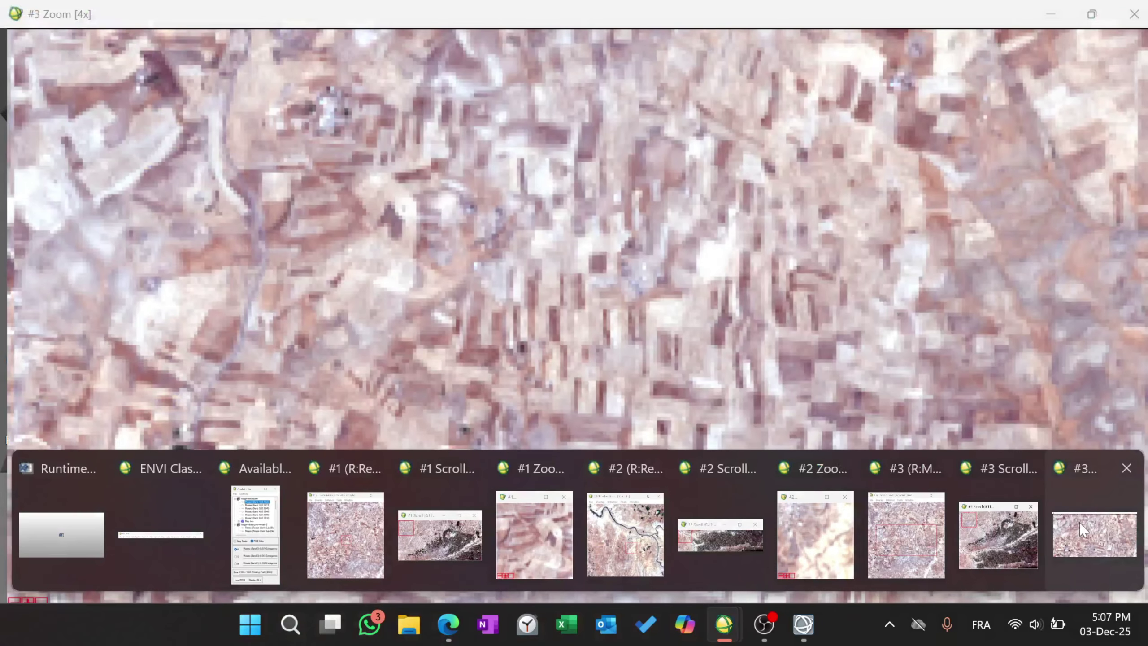
{"action": "left_click", "coordinate": [1079, 523]}
{"action": "left_click", "coordinate": [1091, 13]}
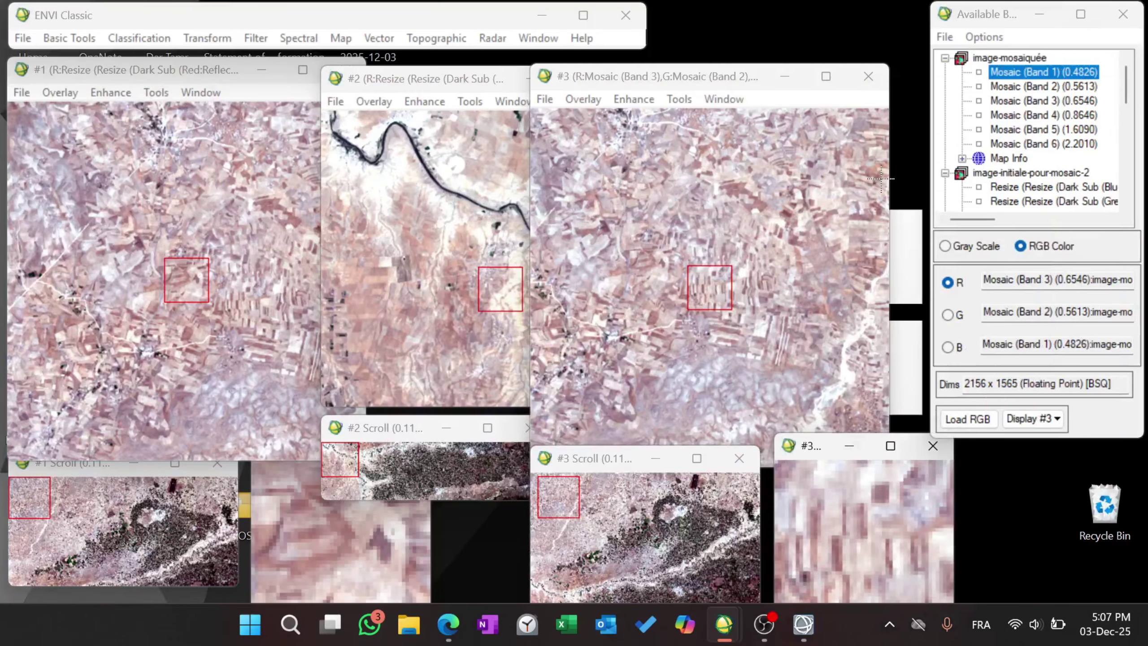
{"action": "left_click", "coordinate": [768, 627]}
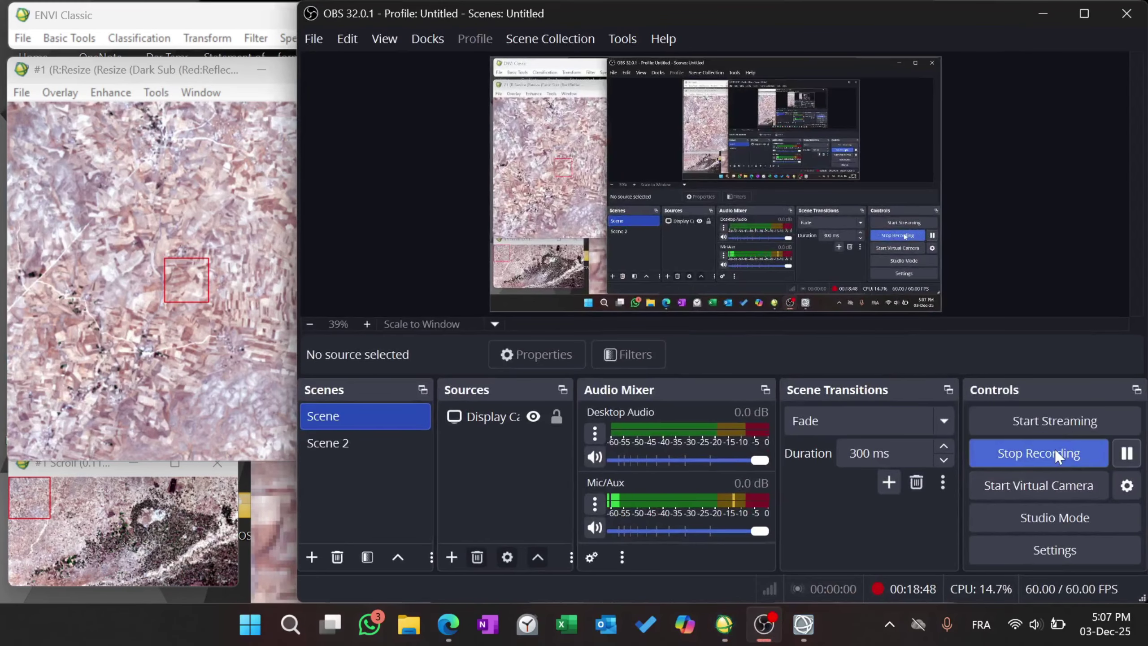
{"action": "left_click", "coordinate": [1043, 13]}
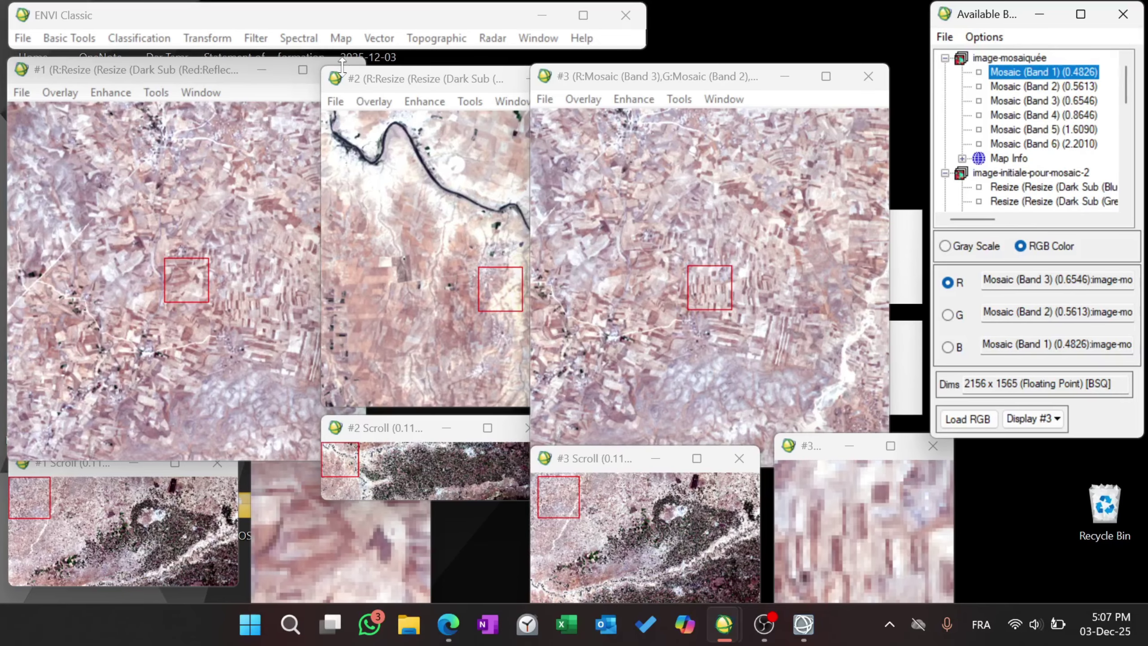
Step: Move the mosaic display clear of display #2's Scroll window so all three scenes can be compared
{"action": "left_click_drag", "start_coordinate": [575, 80], "coordinate": [610, 73]}
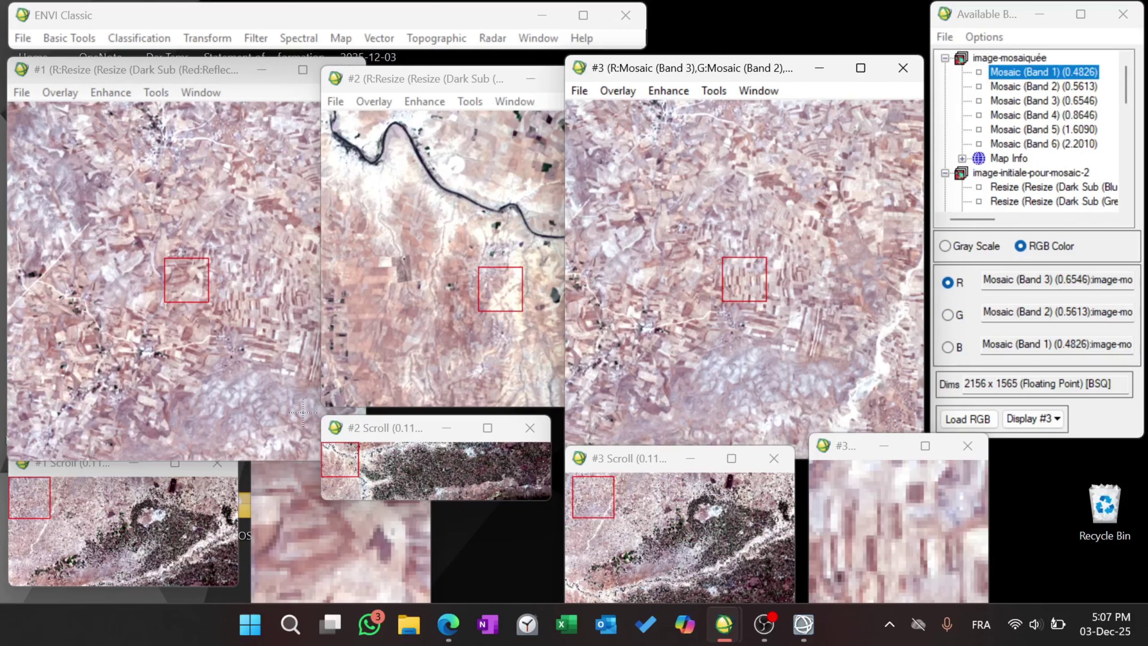
Step: Switch to TP-Télédétection-partie-4.pdf in Edge and review the mosaic comparison figures and the following principal component analysis section
{"action": "left_click", "coordinate": [448, 624]}
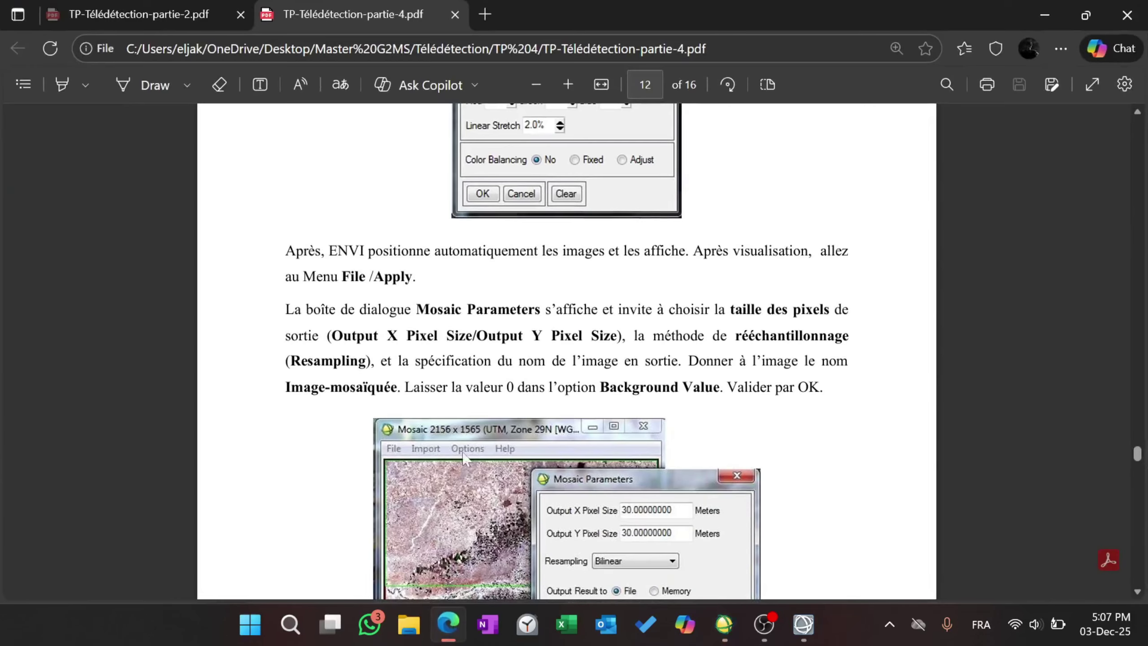
{"action": "scroll", "coordinate": [567, 352], "scroll_direction": "down", "scroll_amount": 5}
{"action": "scroll", "coordinate": [567, 352], "scroll_direction": "down", "scroll_amount": 12}
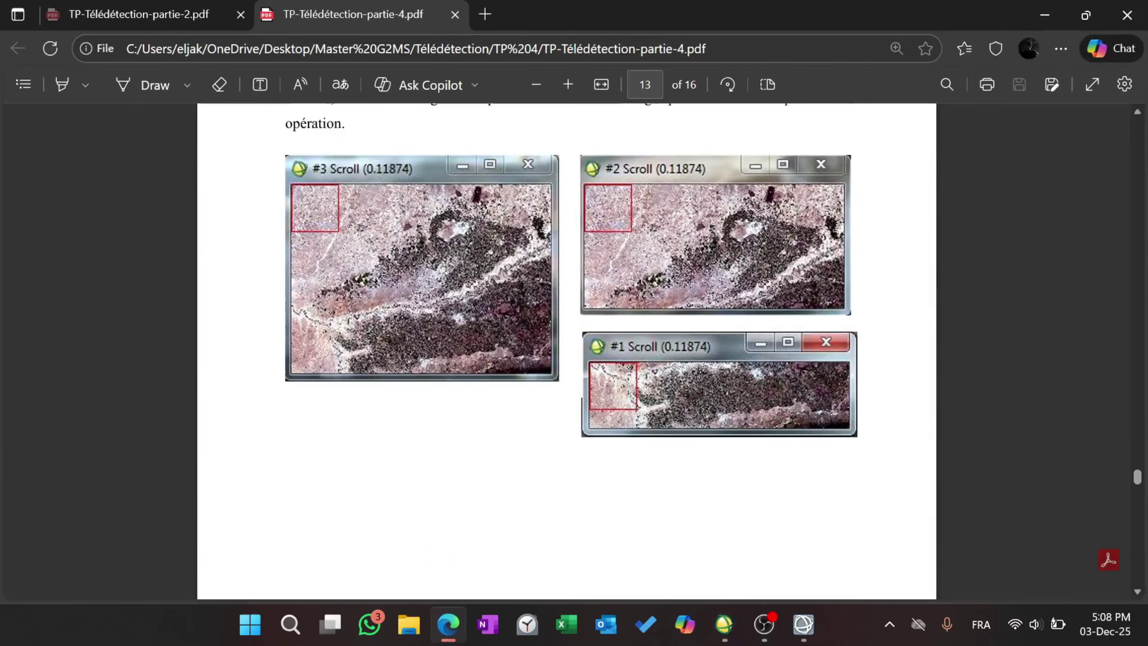
{"action": "scroll", "coordinate": [567, 352], "scroll_direction": "up", "scroll_amount": 2}
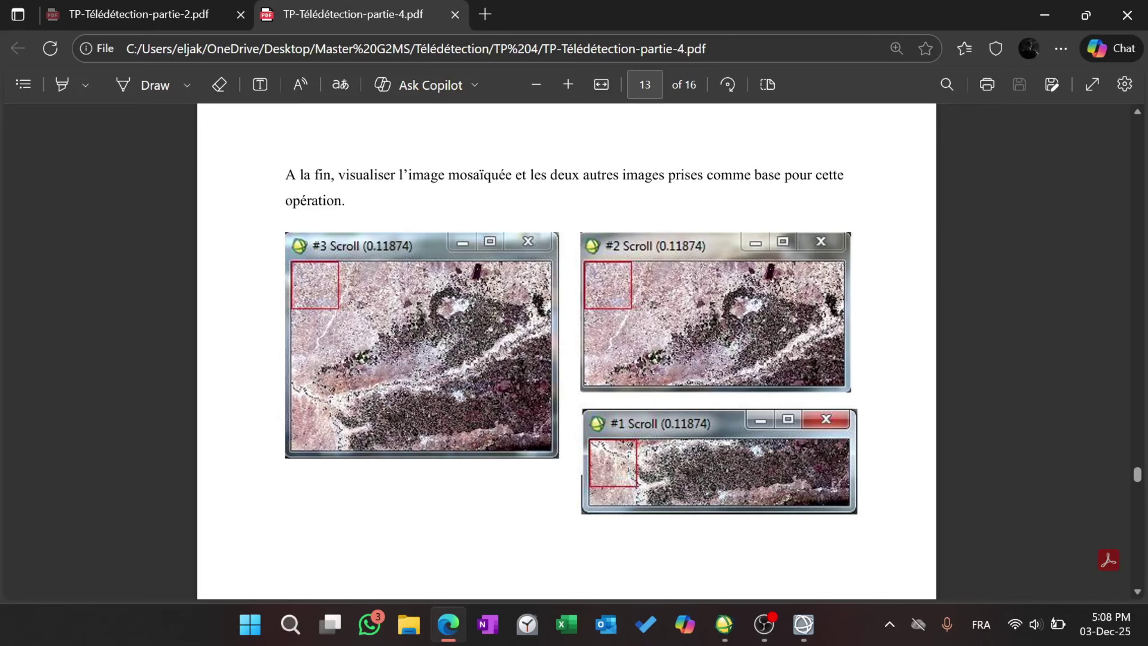
{"action": "scroll", "coordinate": [567, 352], "scroll_direction": "down", "scroll_amount": 15}
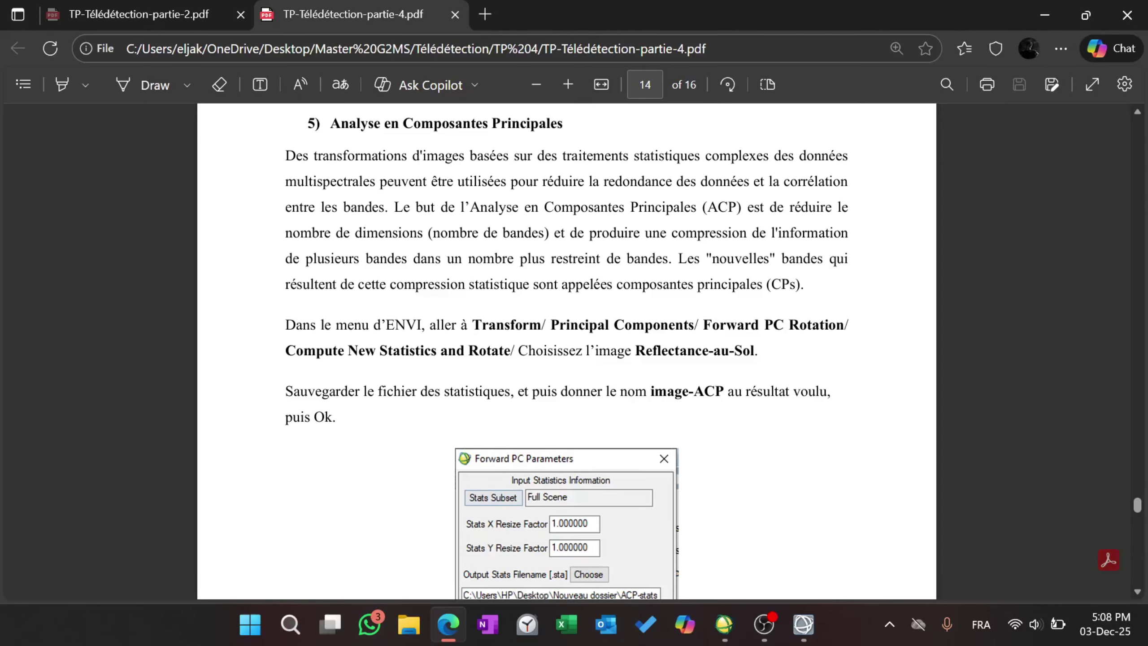
Step: Return to ENVI Classic and close displays #3, #2 and #1
{"action": "left_click", "coordinate": [1045, 15]}
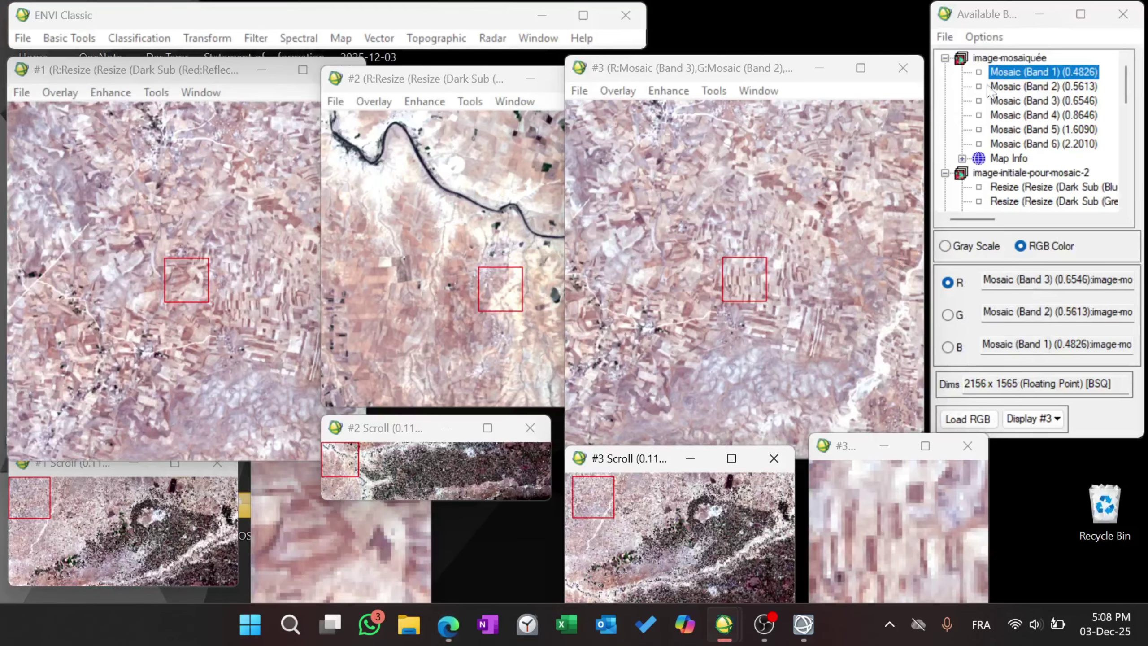
{"action": "left_click", "coordinate": [903, 68]}
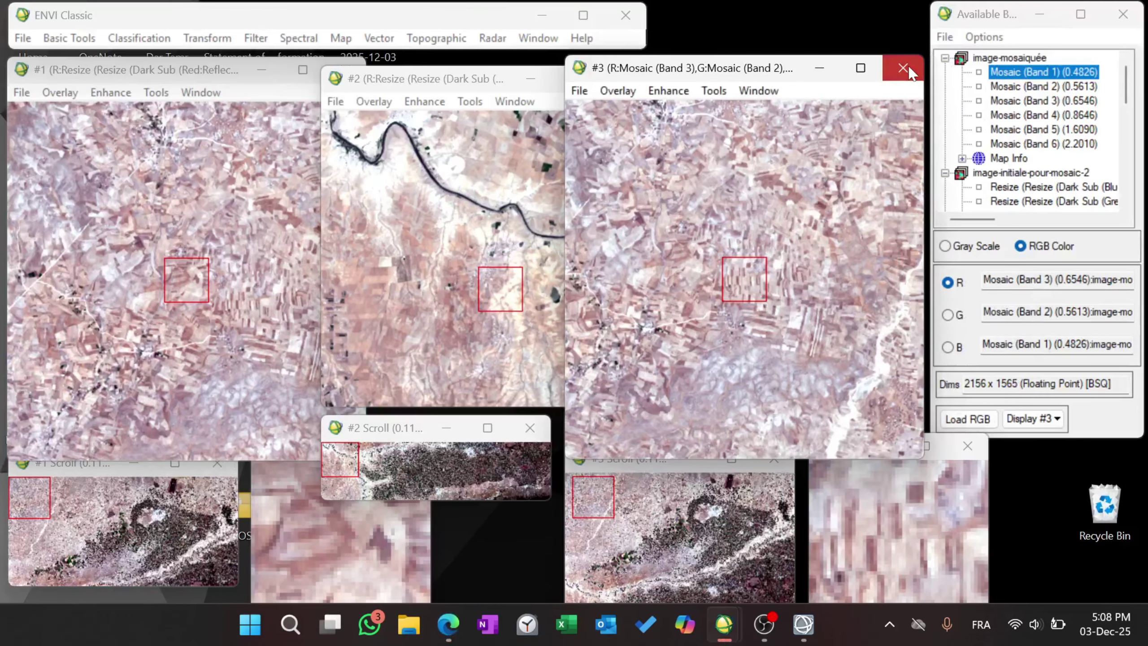
{"action": "left_click", "coordinate": [614, 79]}
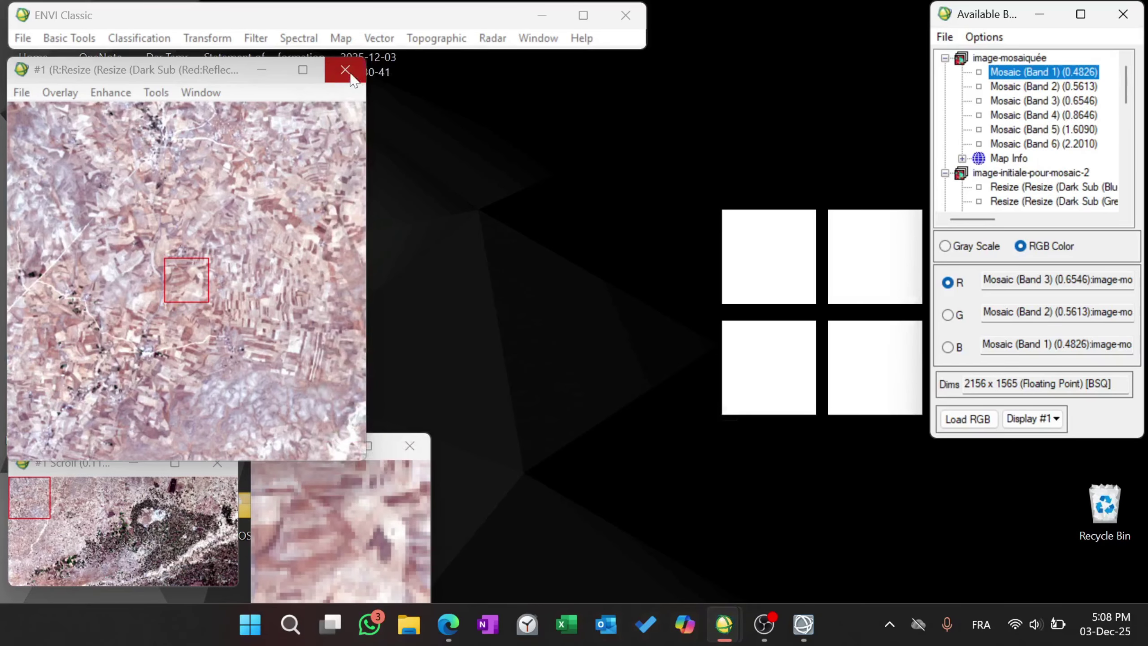
{"action": "left_click", "coordinate": [351, 71]}
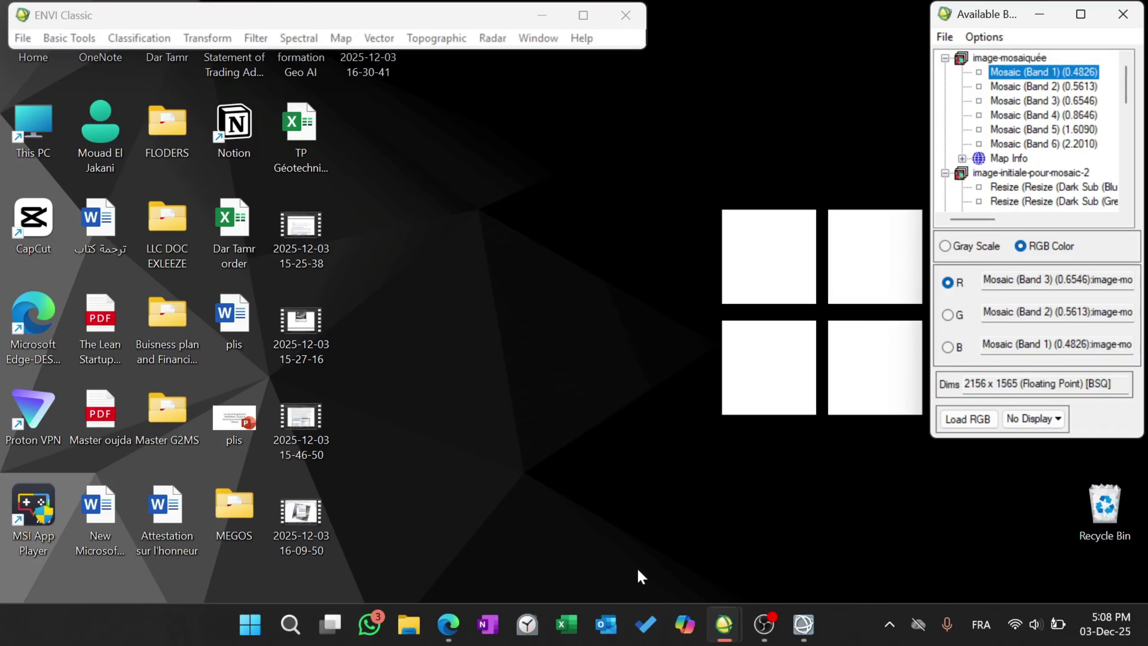
Step: Switch back to the PDF in Edge and read the introduction of the section "Analyse en Composantes Principales"
{"action": "left_click", "coordinate": [449, 625]}
{"action": "scroll", "coordinate": [541, 438], "scroll_direction": "down", "scroll_amount": 1}
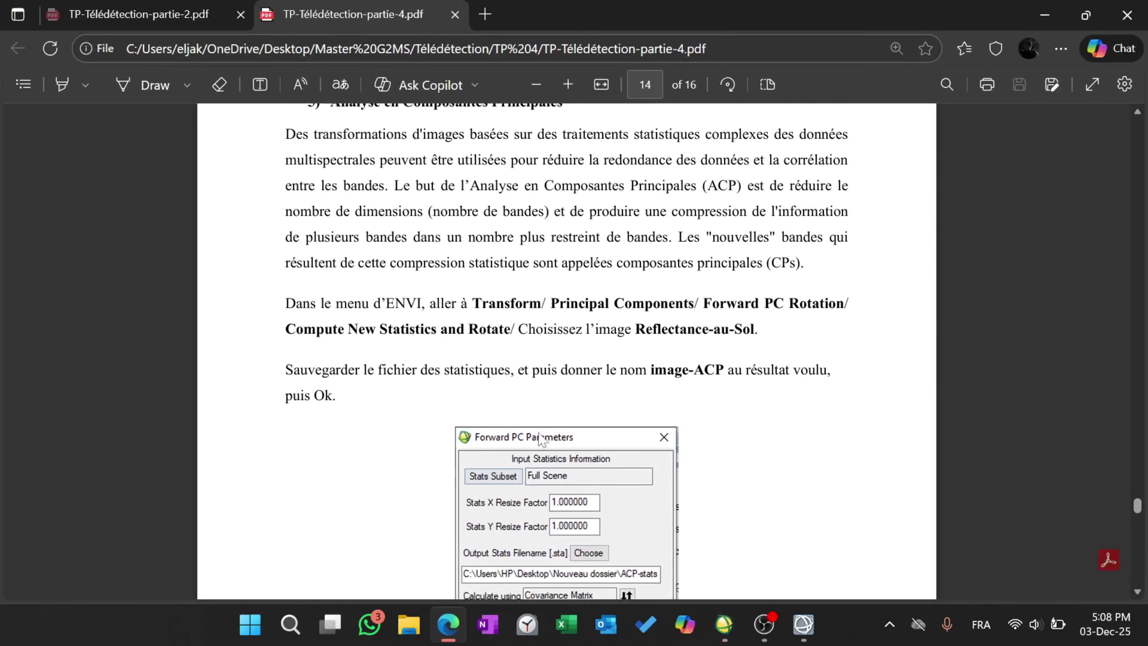
{"action": "left_click_drag", "start_coordinate": [286, 143], "coordinate": [548, 144]}
{"action": "left_click", "coordinate": [478, 211]}
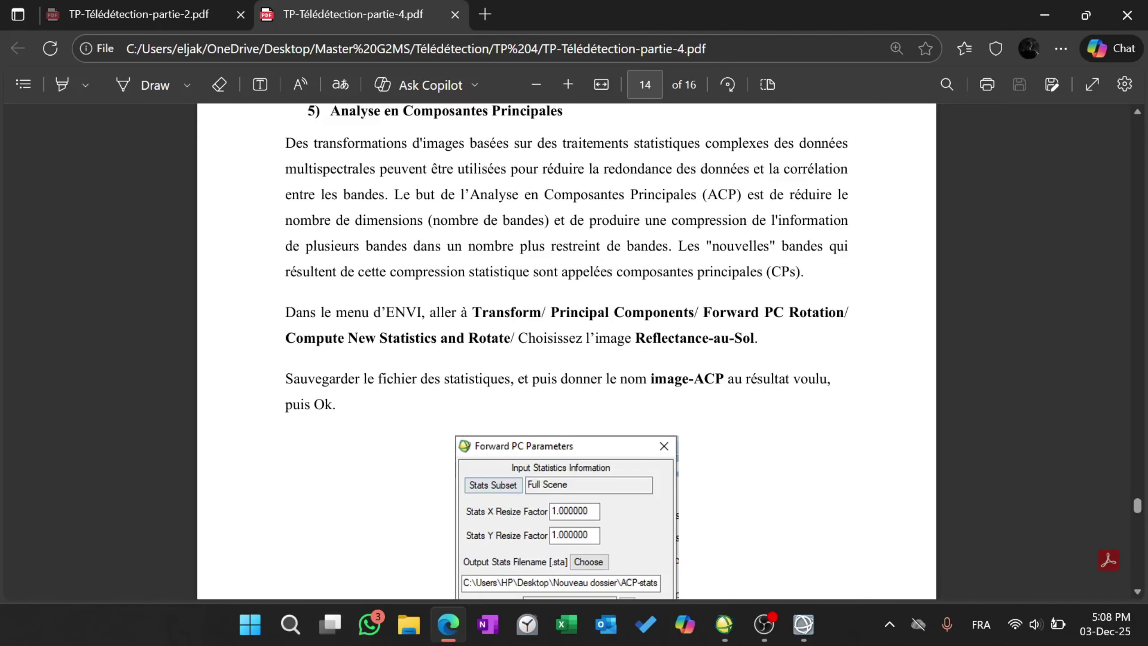
{"action": "left_click", "coordinate": [771, 629]}
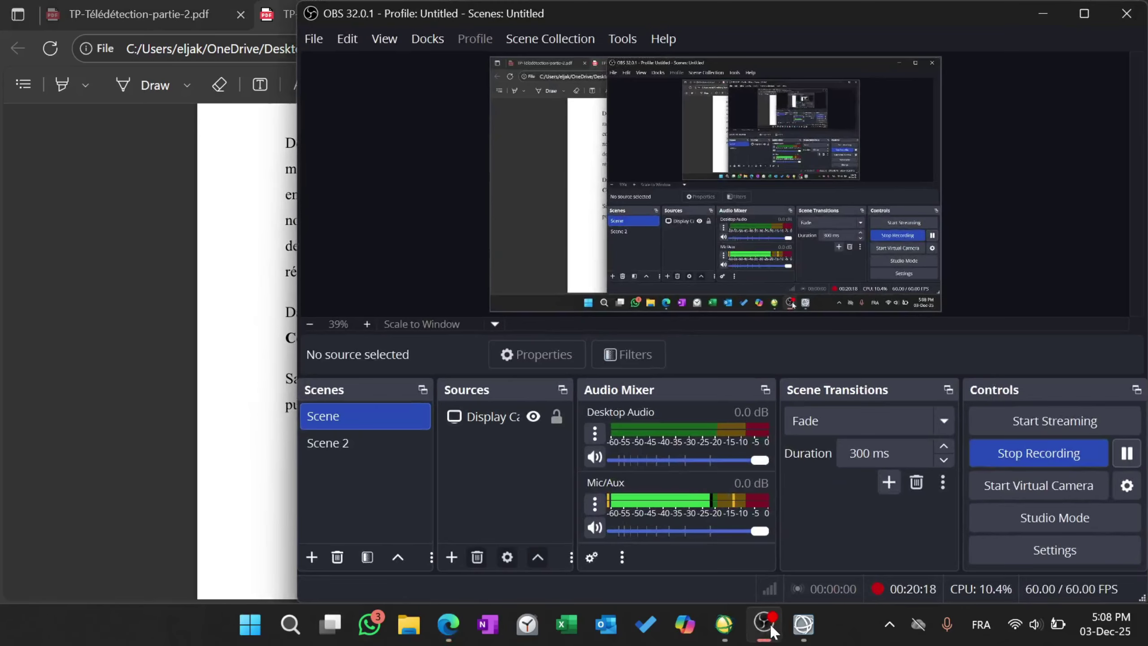
{"action": "left_click", "coordinate": [771, 628]}
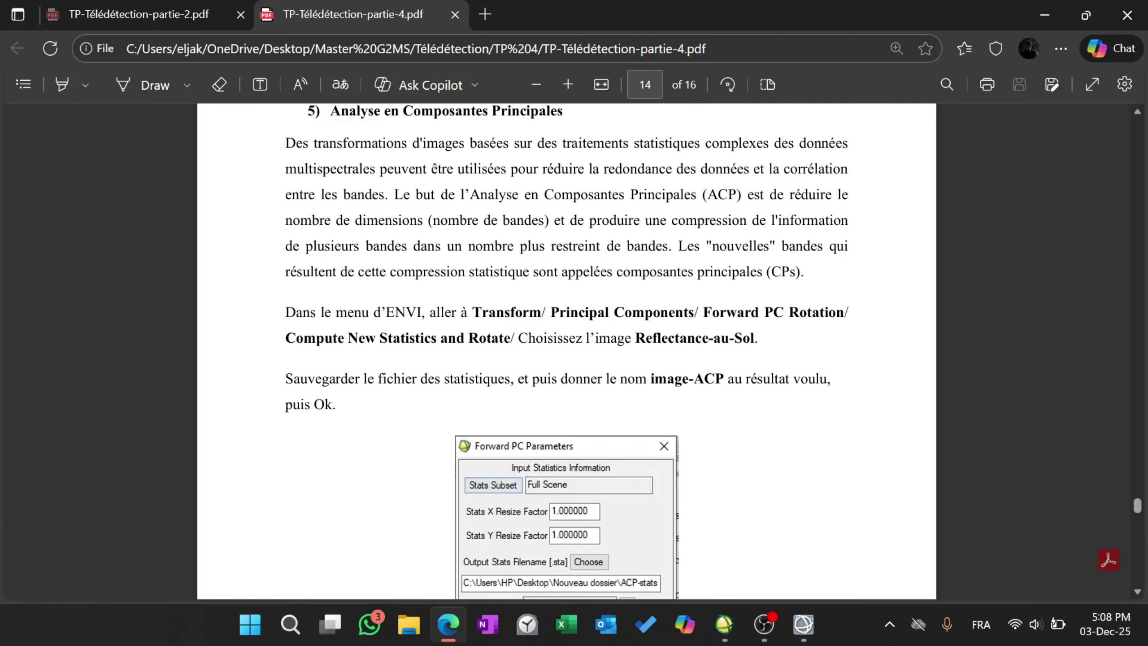
{"action": "left_click_drag", "start_coordinate": [394, 195], "coordinate": [510, 226]}
{"action": "left_click", "coordinate": [450, 234]}
{"action": "mouse_move", "coordinate": [764, 625]}
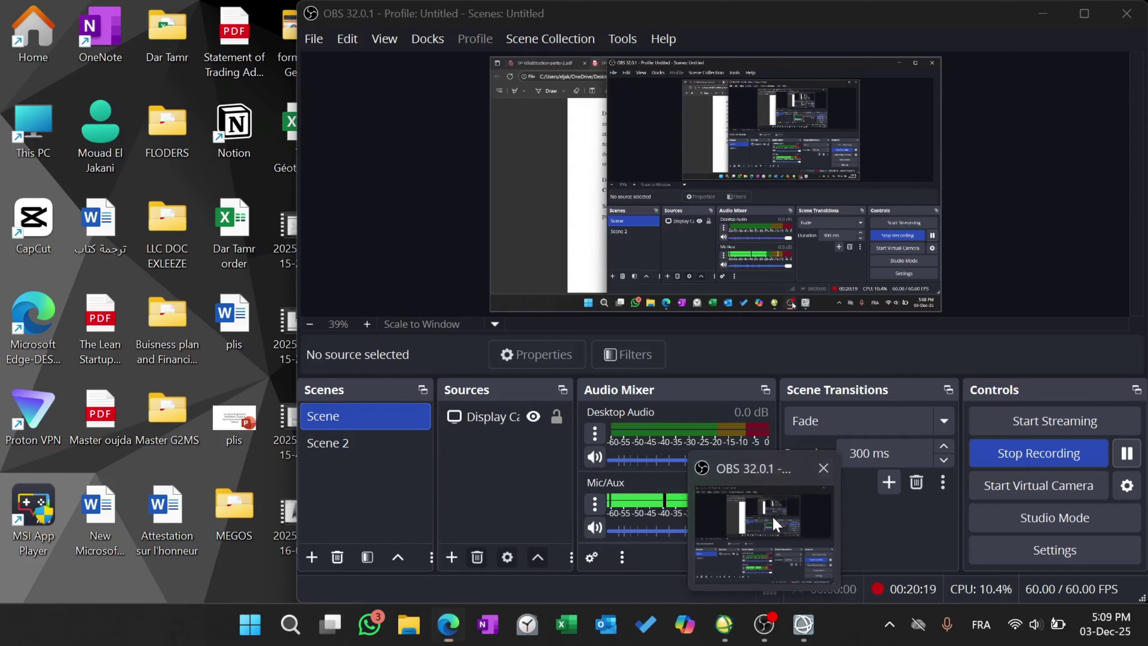
{"action": "left_click", "coordinate": [771, 516]}
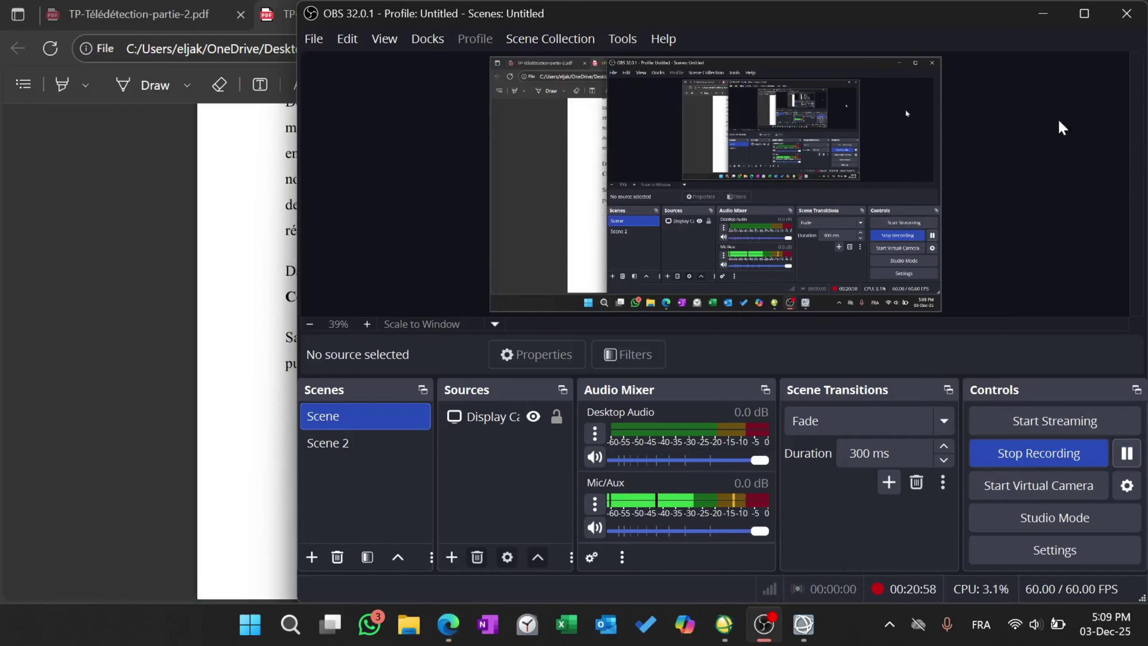
{"action": "left_click", "coordinate": [1042, 12]}
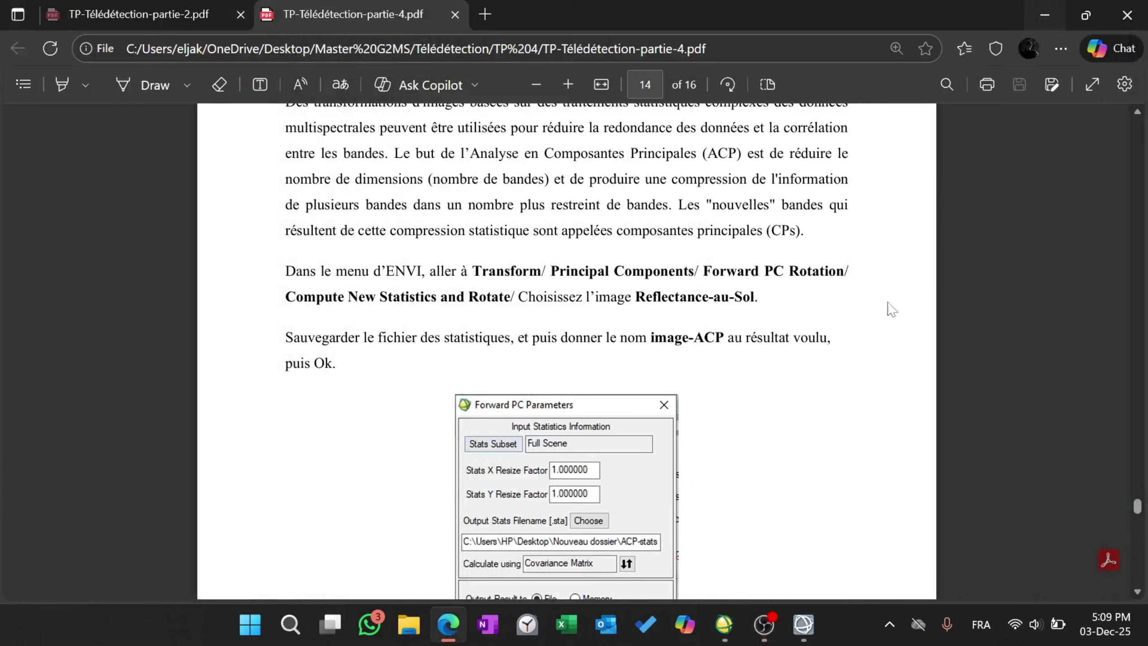
Step: Return to ENVI Classic, start a forward PC rotation computing new statistics, and move its input file dialog clear of the main window
{"action": "left_click", "coordinate": [1044, 14]}
{"action": "left_click", "coordinate": [221, 39]}
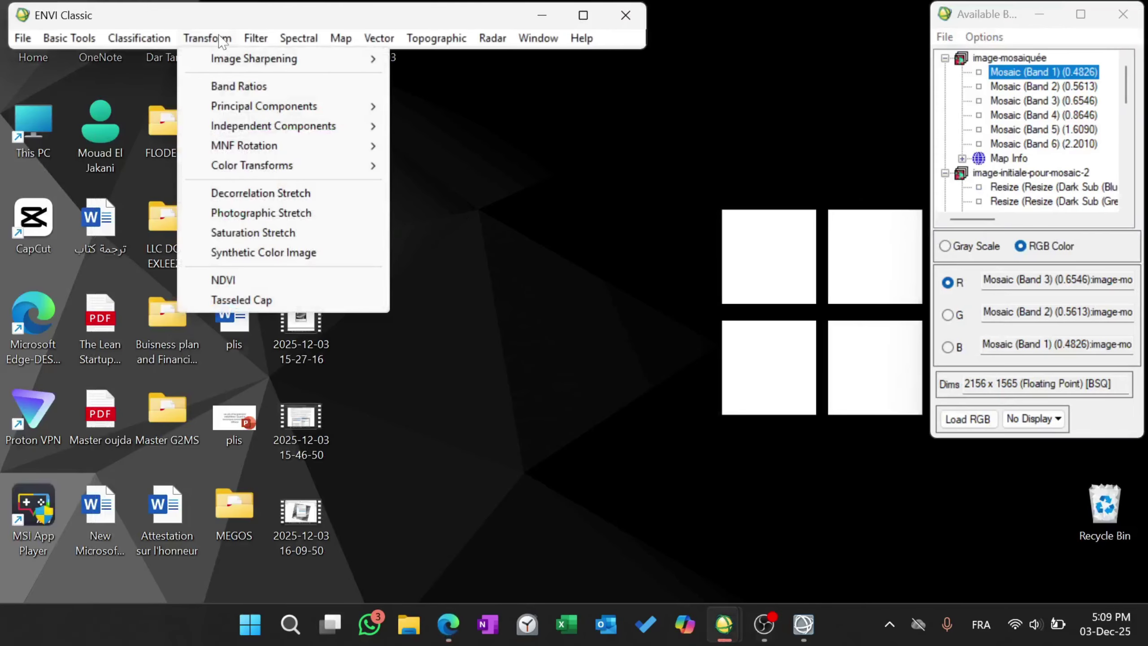
{"action": "mouse_move", "coordinate": [274, 109]}
{"action": "mouse_move", "coordinate": [447, 107]}
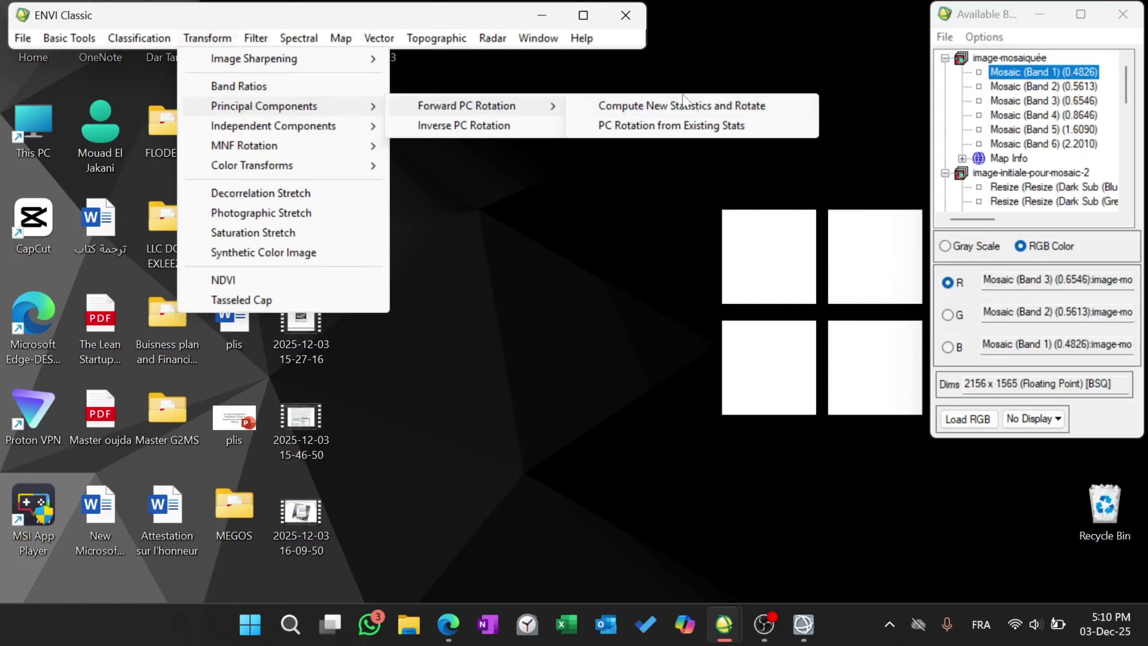
{"action": "left_click", "coordinate": [631, 108]}
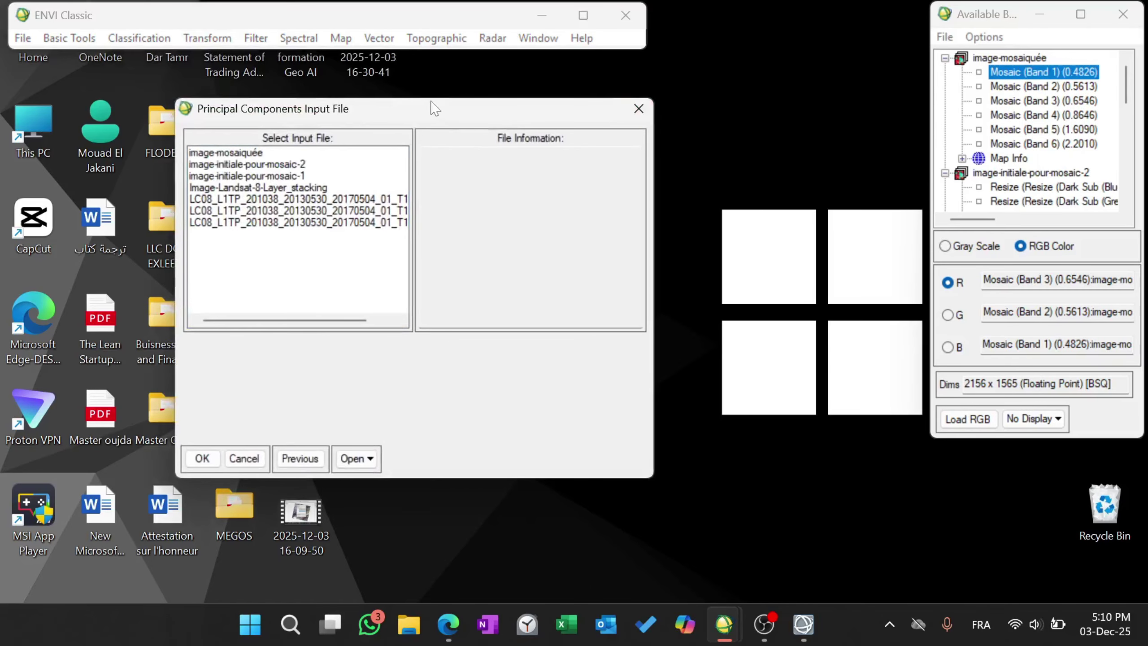
{"action": "left_click_drag", "start_coordinate": [427, 110], "coordinate": [591, 113]}
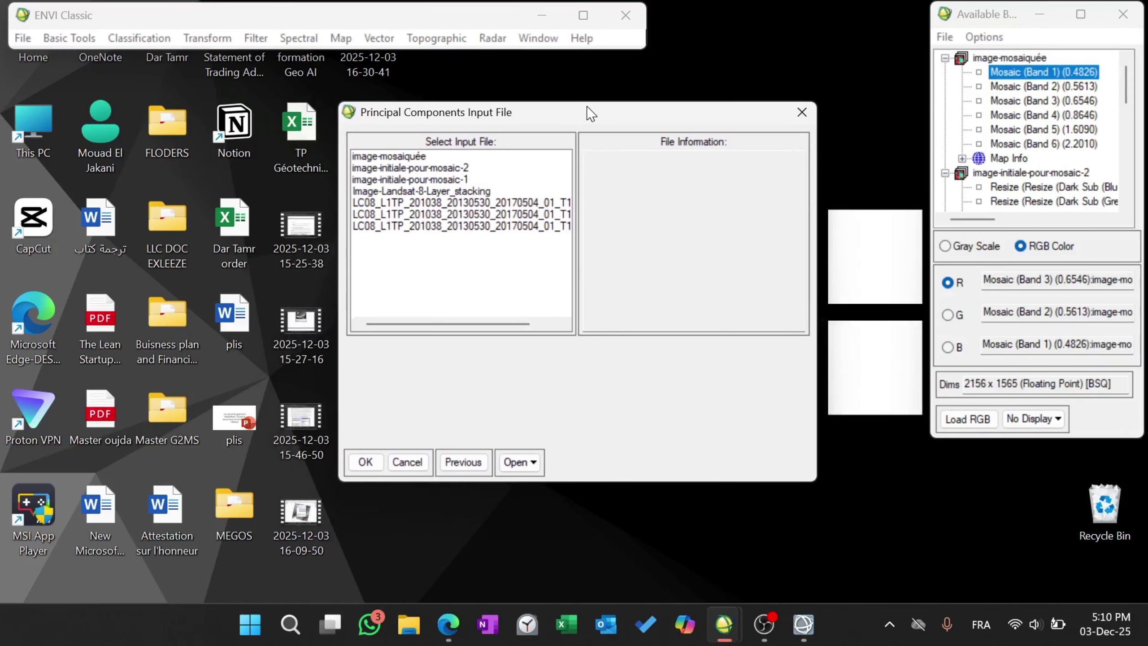
Step: Check in TP-Télédétection-partie-4.pdf which input image the principal component analysis requires, and return to ENVI Classic
{"action": "left_click", "coordinate": [449, 624]}
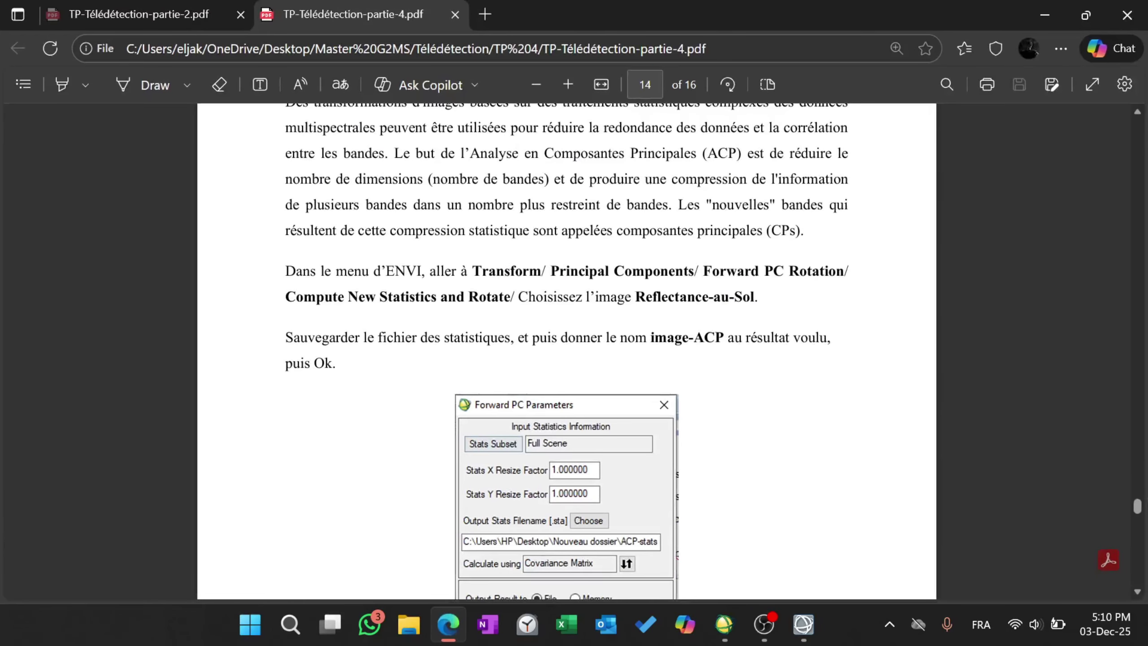
{"action": "scroll", "coordinate": [566, 353], "scroll_direction": "down", "scroll_amount": 5}
{"action": "scroll", "coordinate": [567, 353], "scroll_direction": "up", "scroll_amount": 5}
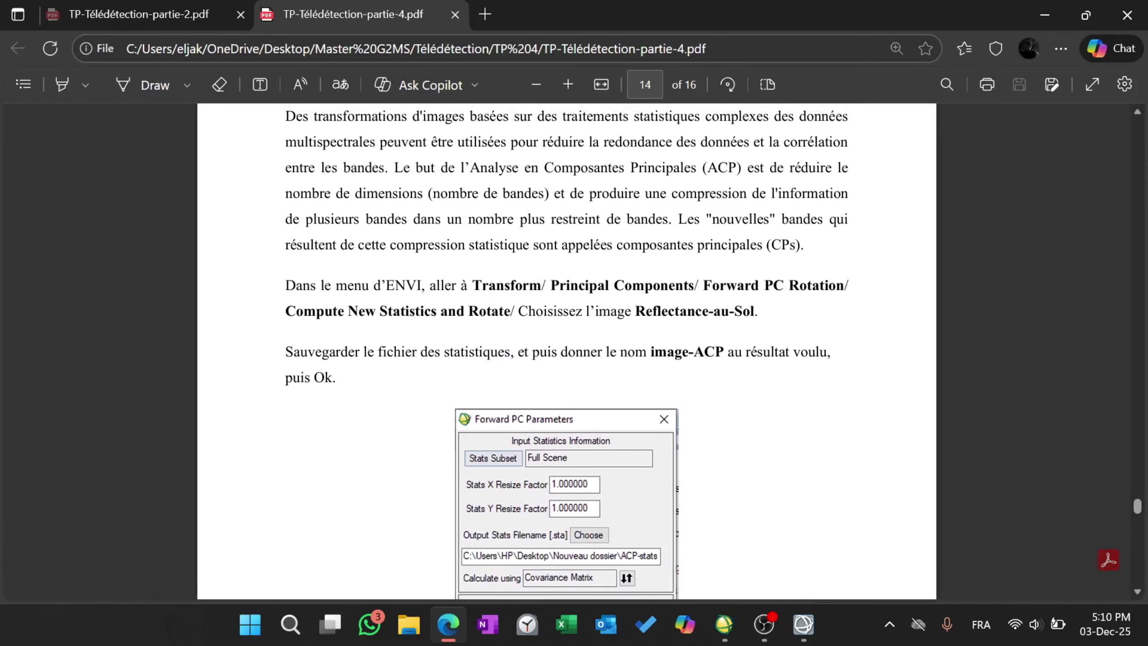
{"action": "left_click", "coordinate": [1047, 15]}
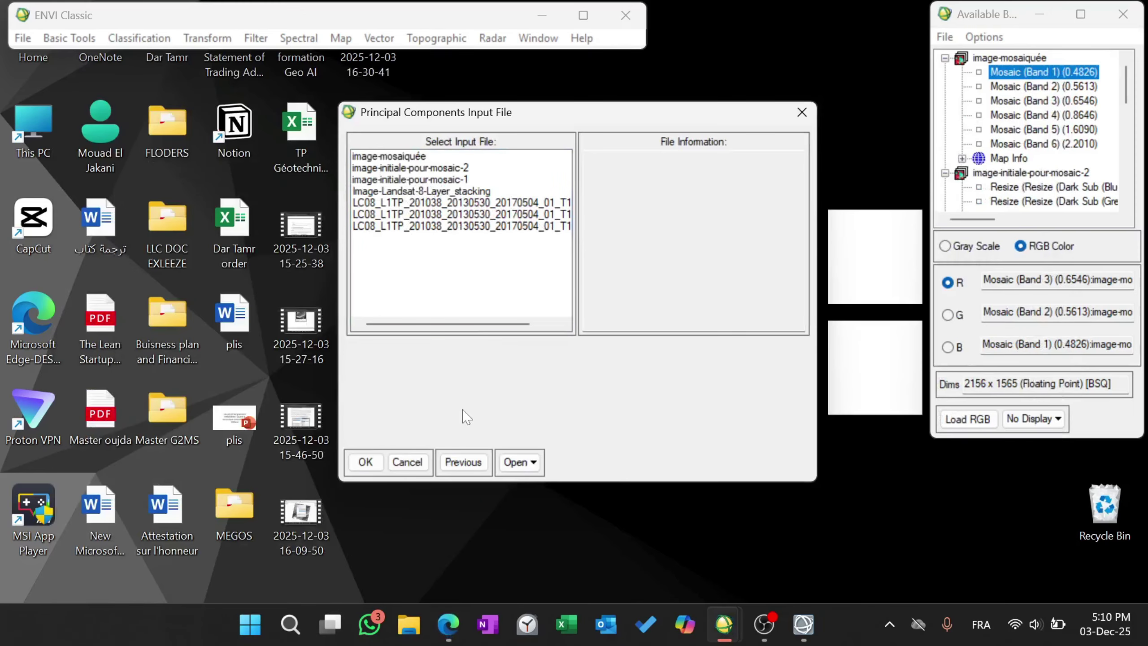
Step: Open Reflectance-au-Sol from the TP 1\Image_Landsat8_TP folder and accept it as the full-scene input for the principal component rotation
{"action": "left_click", "coordinate": [520, 462]}
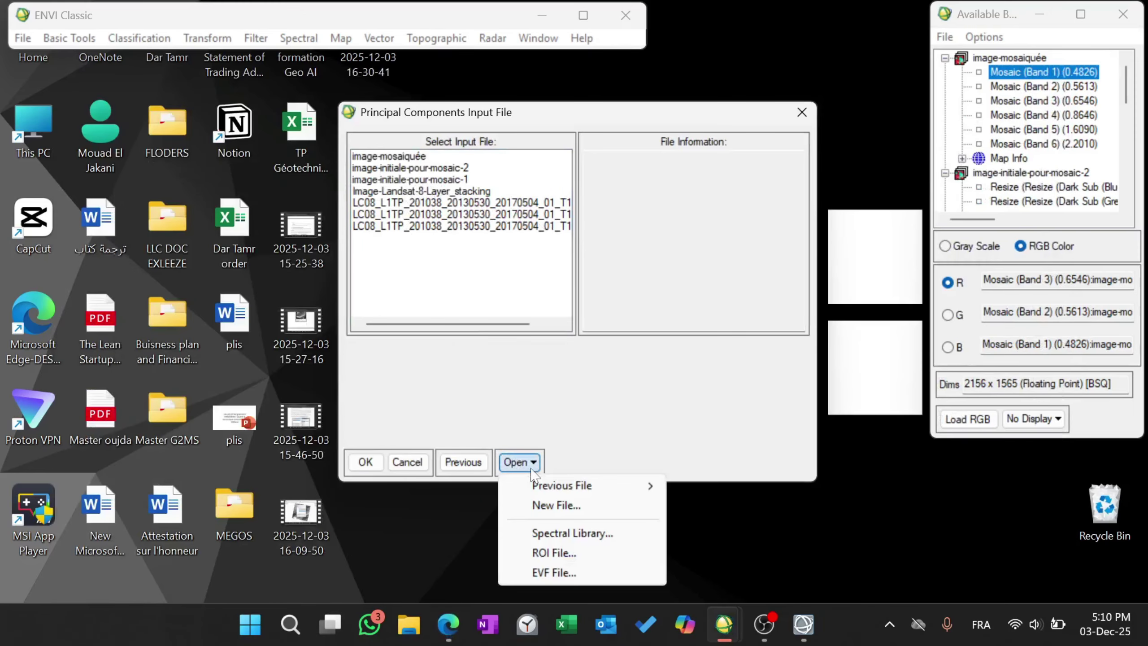
{"action": "left_click", "coordinate": [561, 505]}
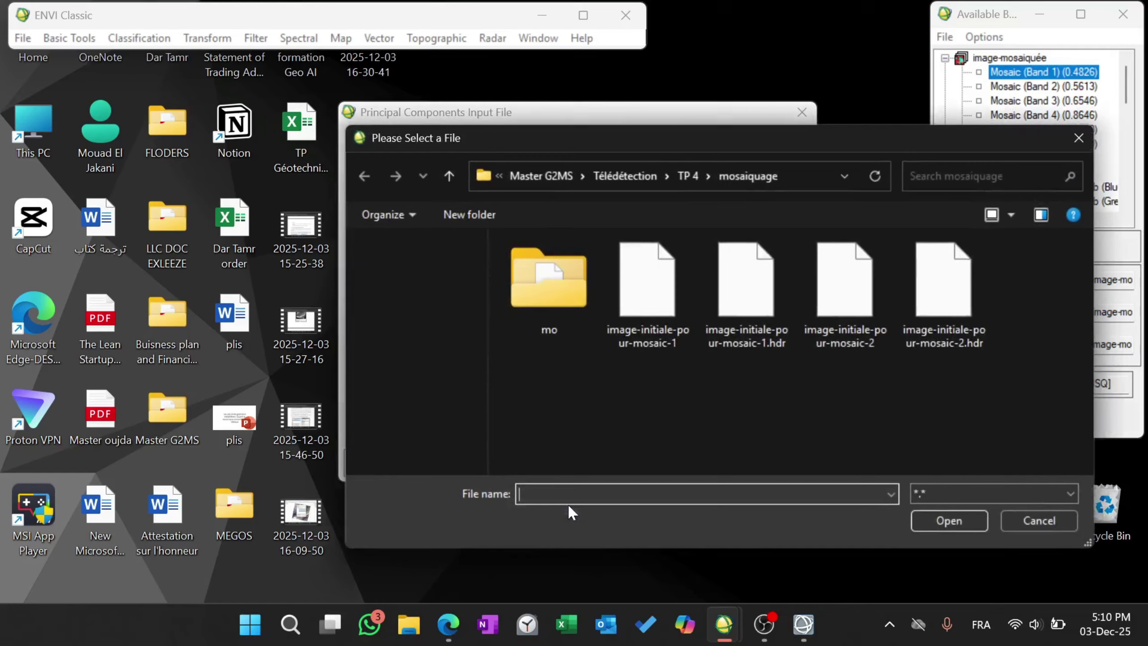
{"action": "left_click", "coordinate": [635, 169]}
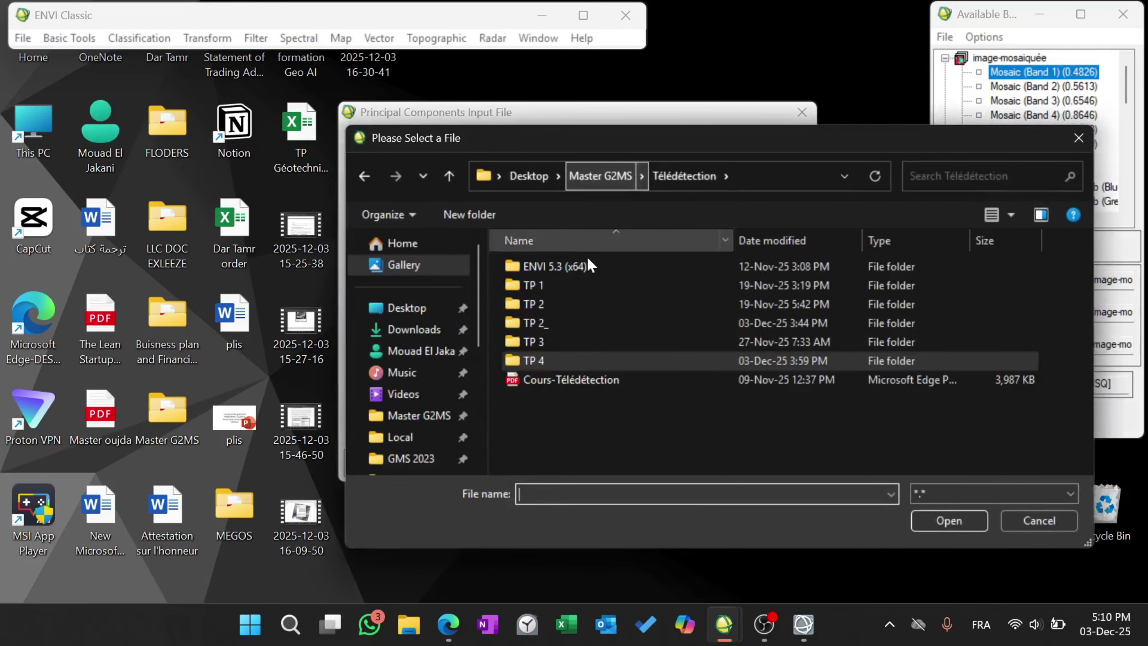
{"action": "double_click", "coordinate": [545, 285]}
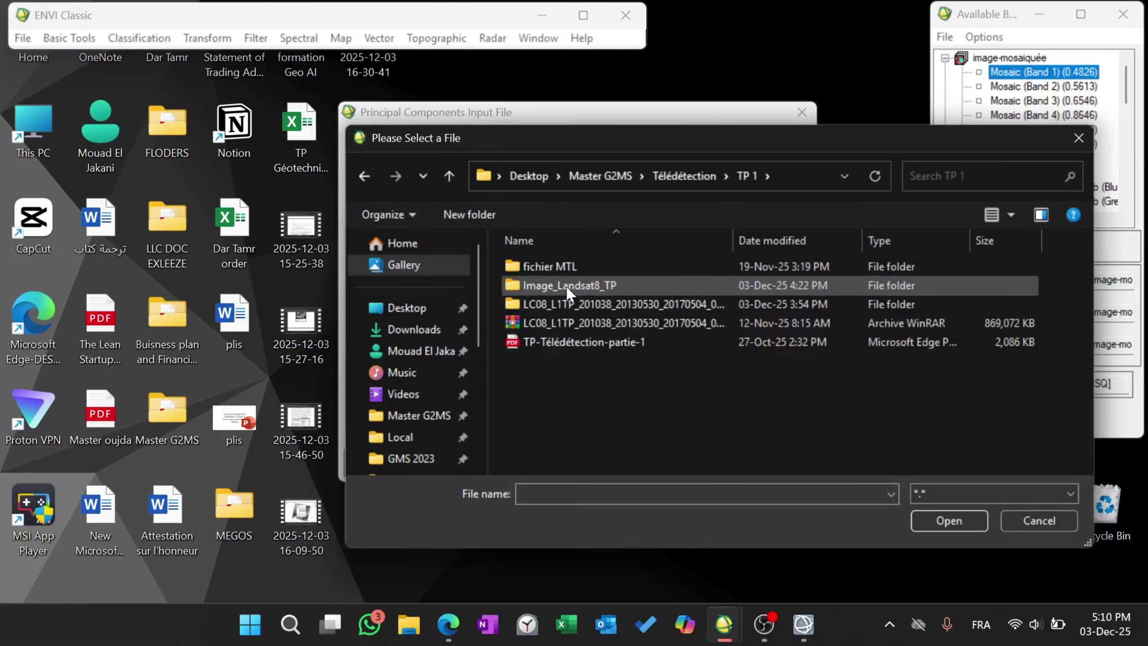
{"action": "double_click", "coordinate": [567, 286]}
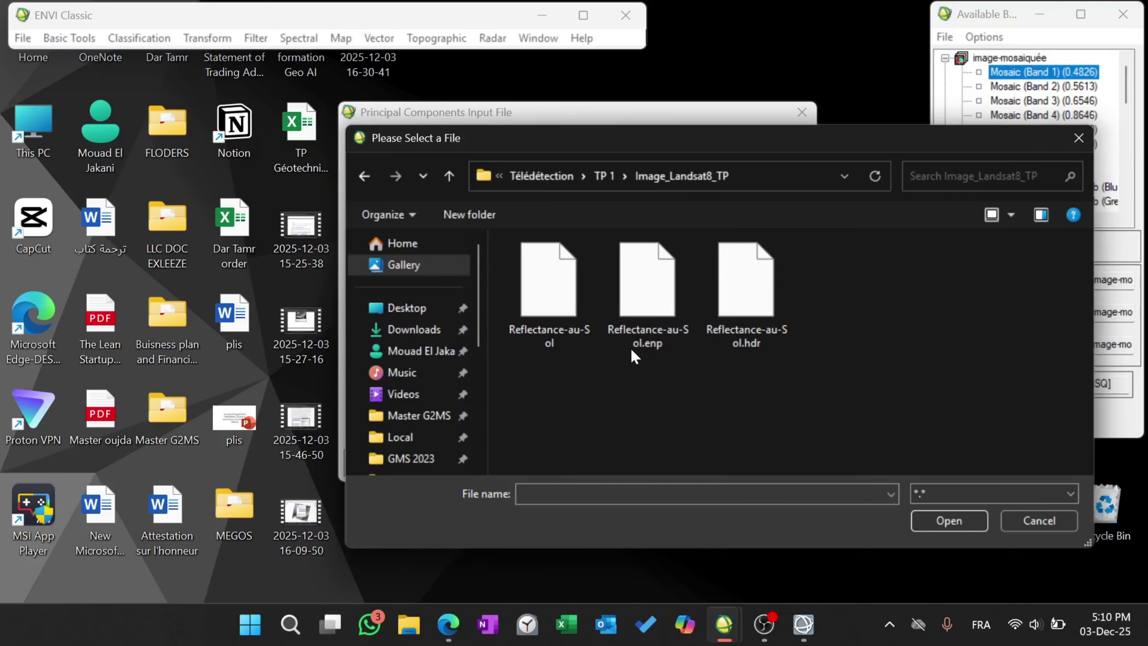
{"action": "left_click", "coordinate": [558, 315]}
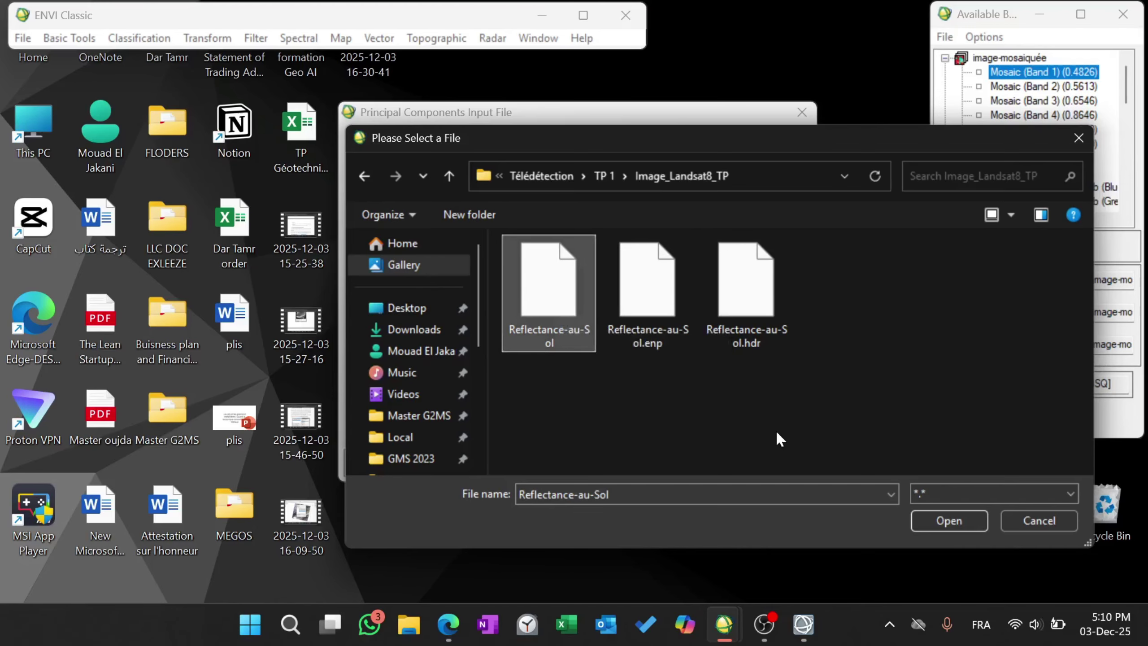
{"action": "left_click", "coordinate": [944, 518]}
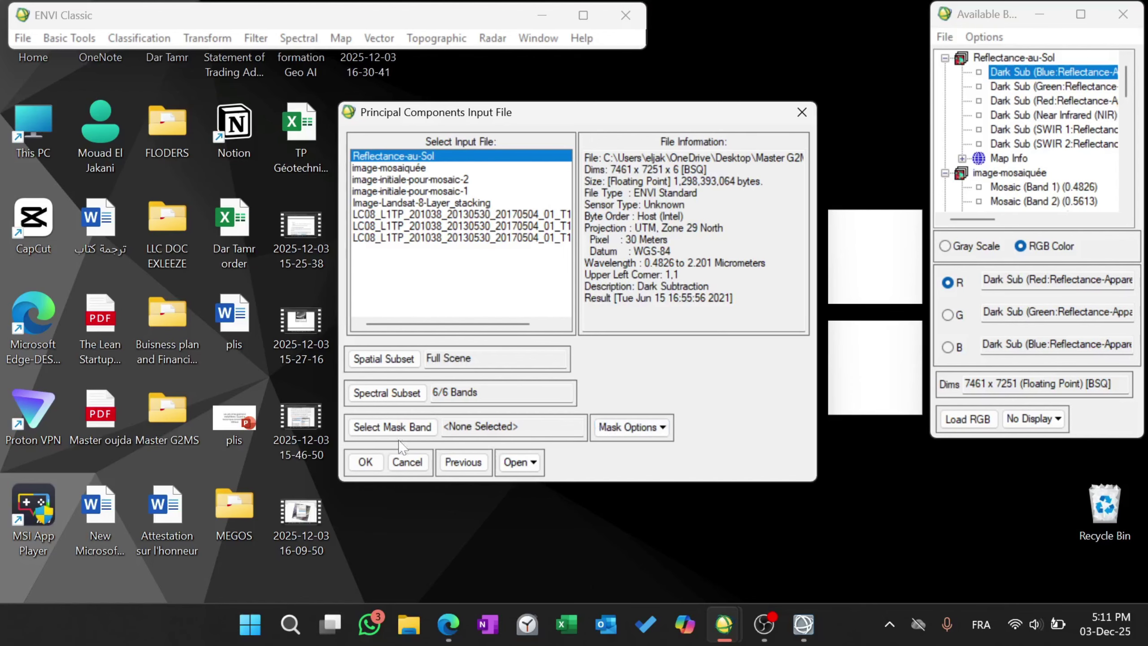
{"action": "left_click", "coordinate": [364, 463]}
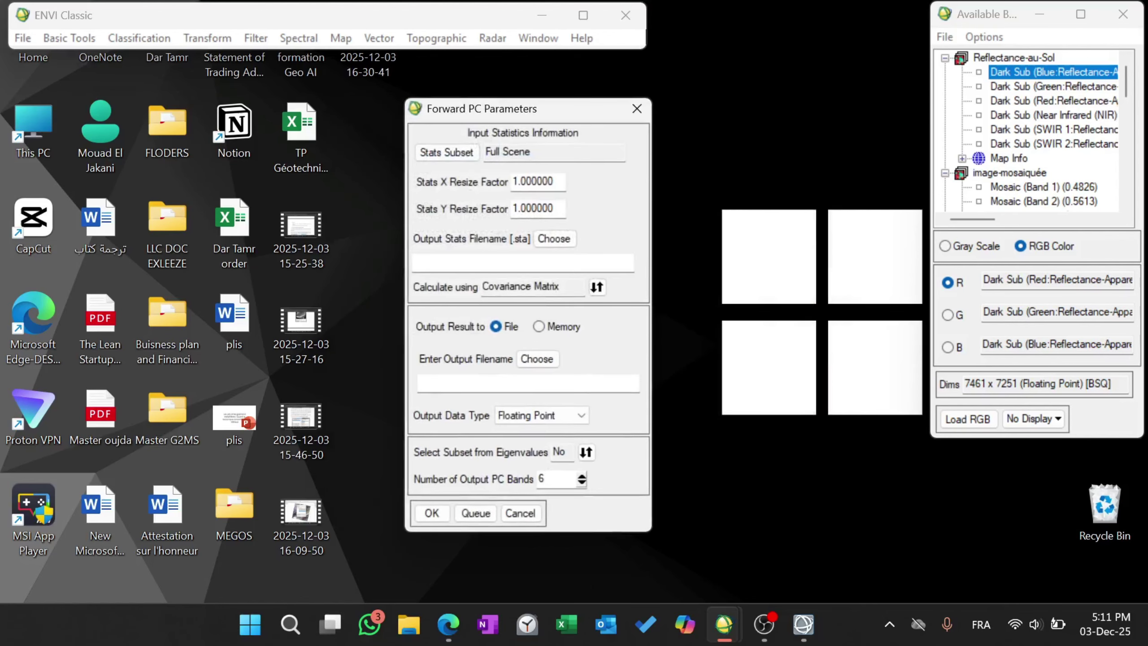
Step: Review the Forward PC Parameters figure and file naming instructions in the PDF, and return to ENVI Classic
{"action": "left_click", "coordinate": [449, 624]}
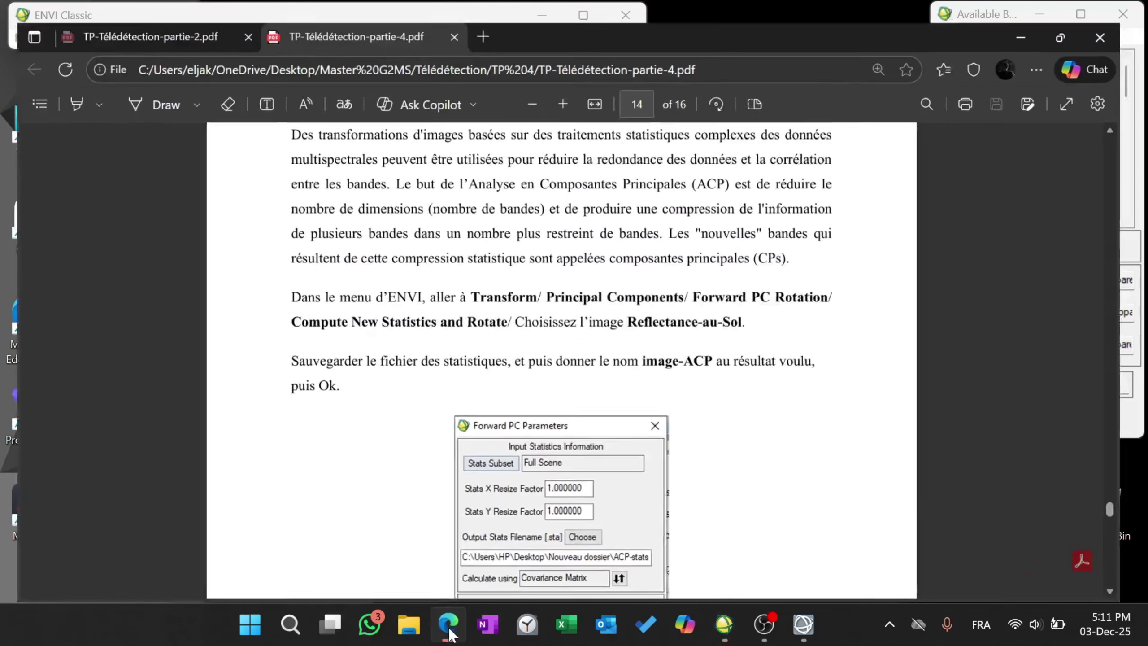
{"action": "scroll", "coordinate": [496, 437], "scroll_direction": "down", "scroll_amount": 1}
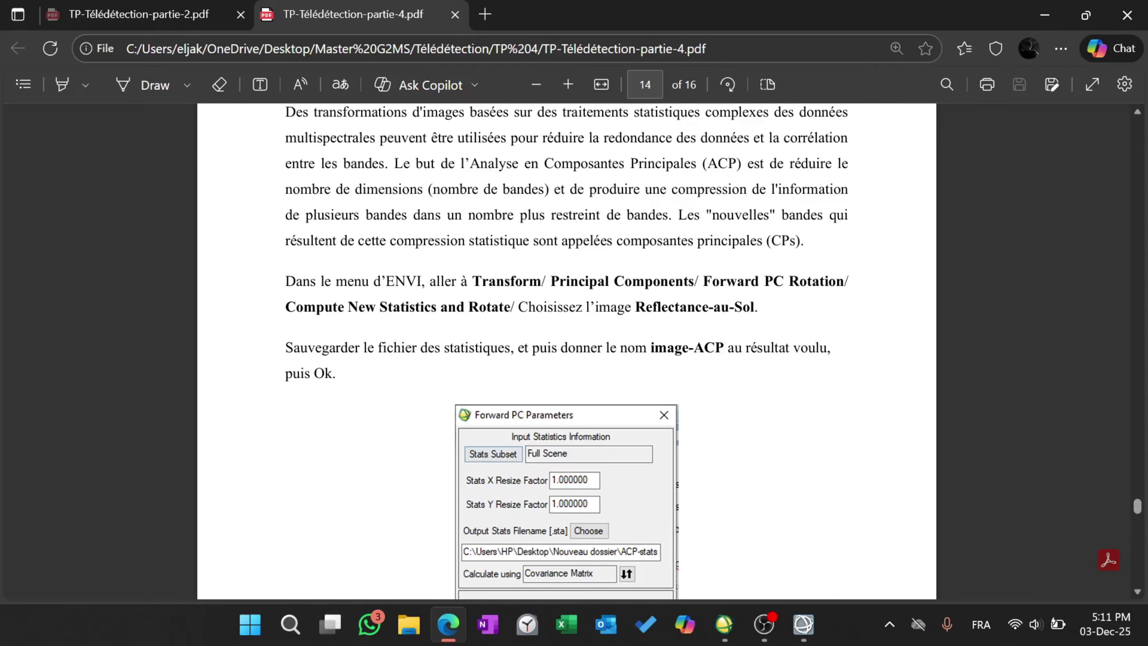
{"action": "scroll", "coordinate": [424, 378], "scroll_direction": "down", "scroll_amount": 4}
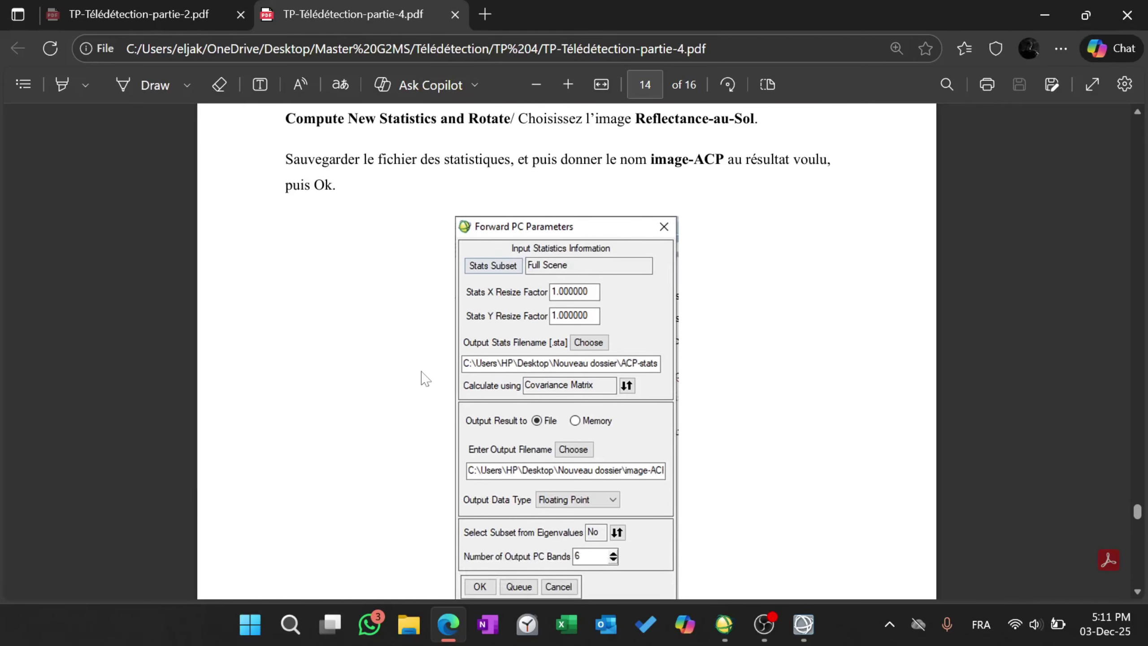
{"action": "left_click", "coordinate": [1044, 15]}
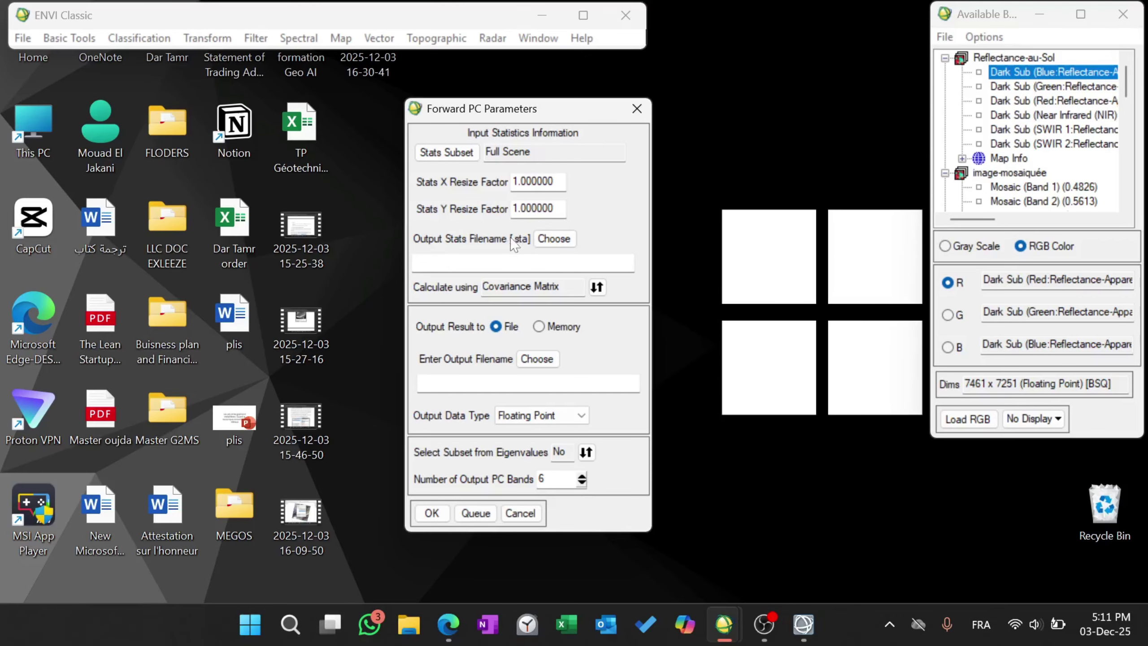
Step: Start choosing the output statistics file and browse to the personal work folder inside TP 4
{"action": "left_click", "coordinate": [554, 238]}
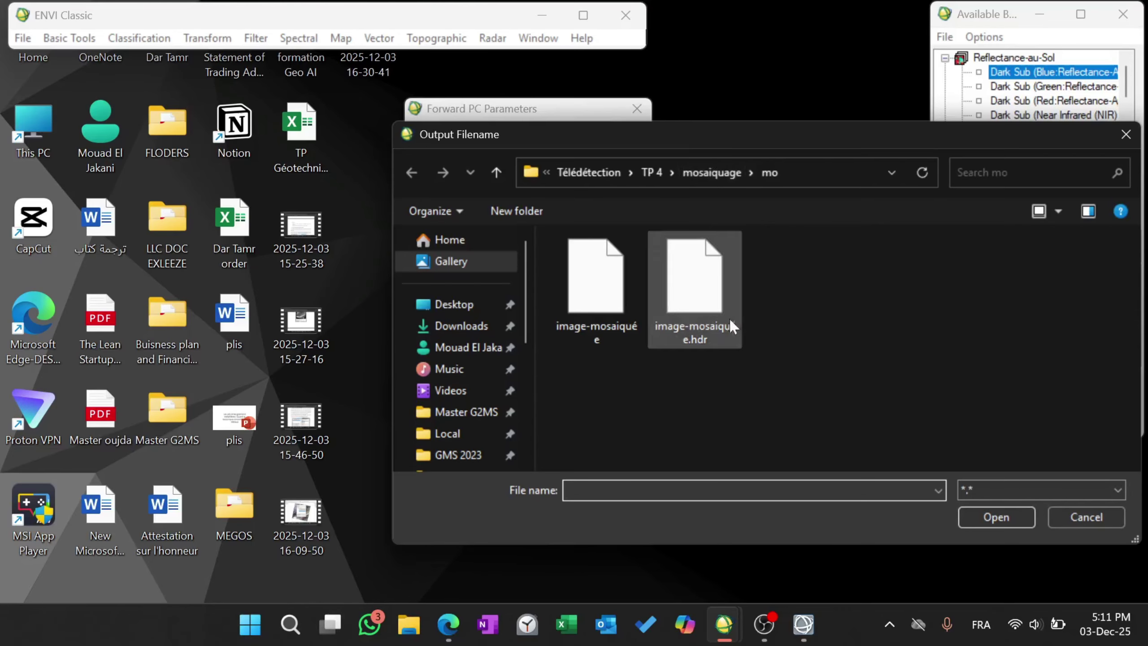
{"action": "left_click", "coordinate": [648, 172]}
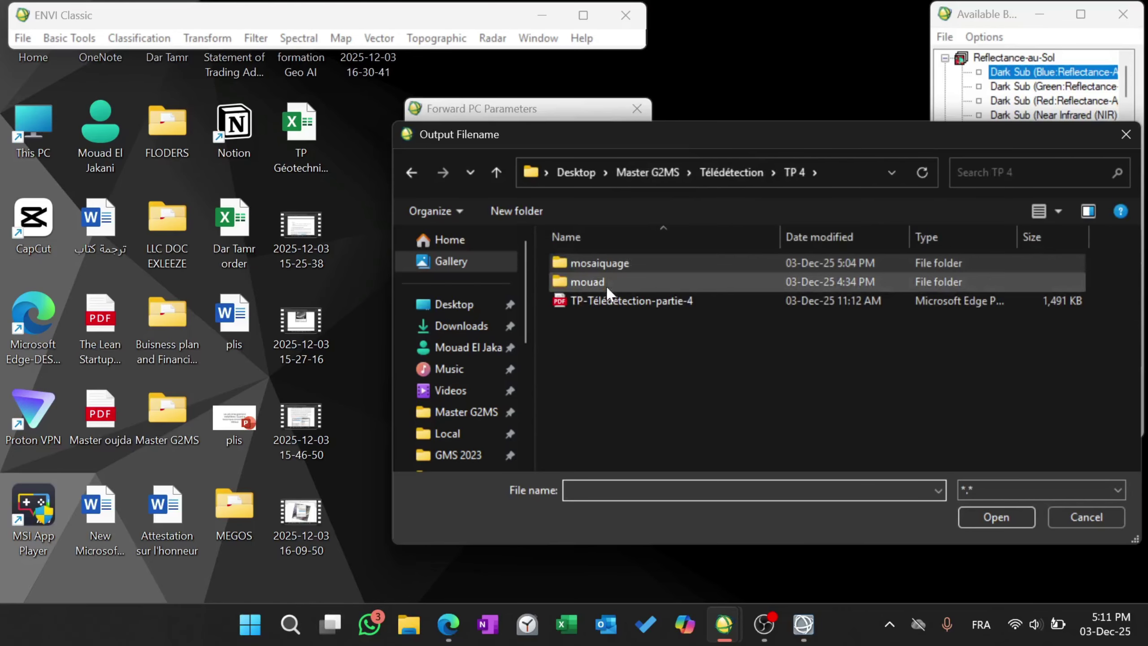
{"action": "double_click", "coordinate": [587, 281]}
{"action": "scroll", "coordinate": [803, 387], "scroll_direction": "down", "scroll_amount": 1}
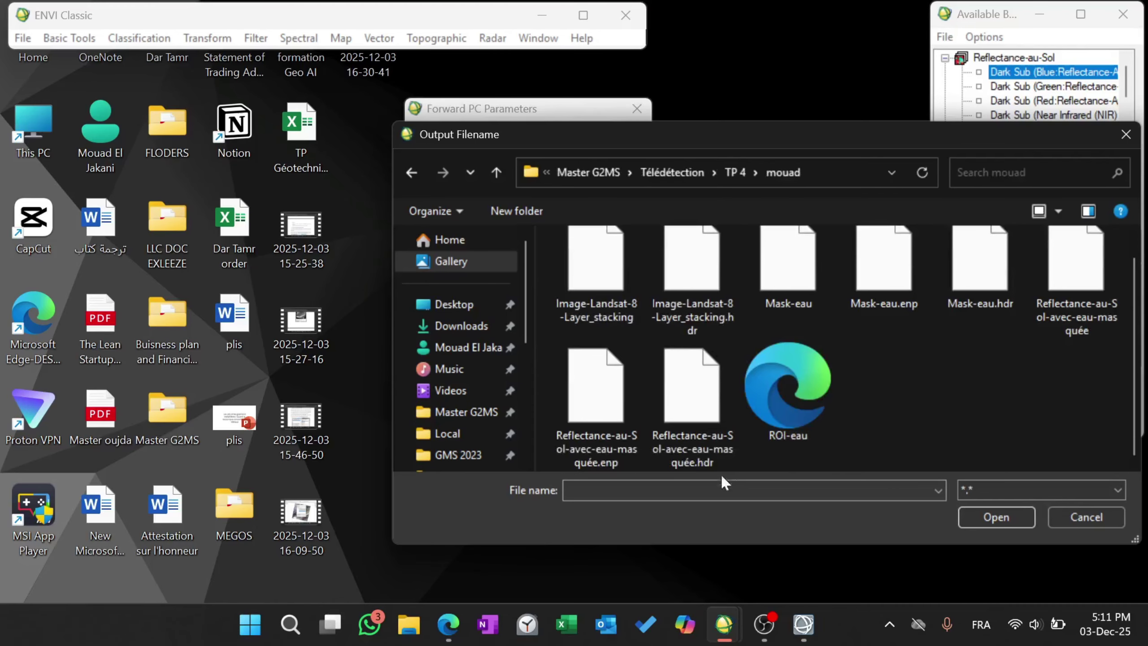
Step: Copy the result name image-ACP from the PDF in Edge and return to the output filename dialog in ENVI Classic
{"action": "left_click", "coordinate": [448, 625]}
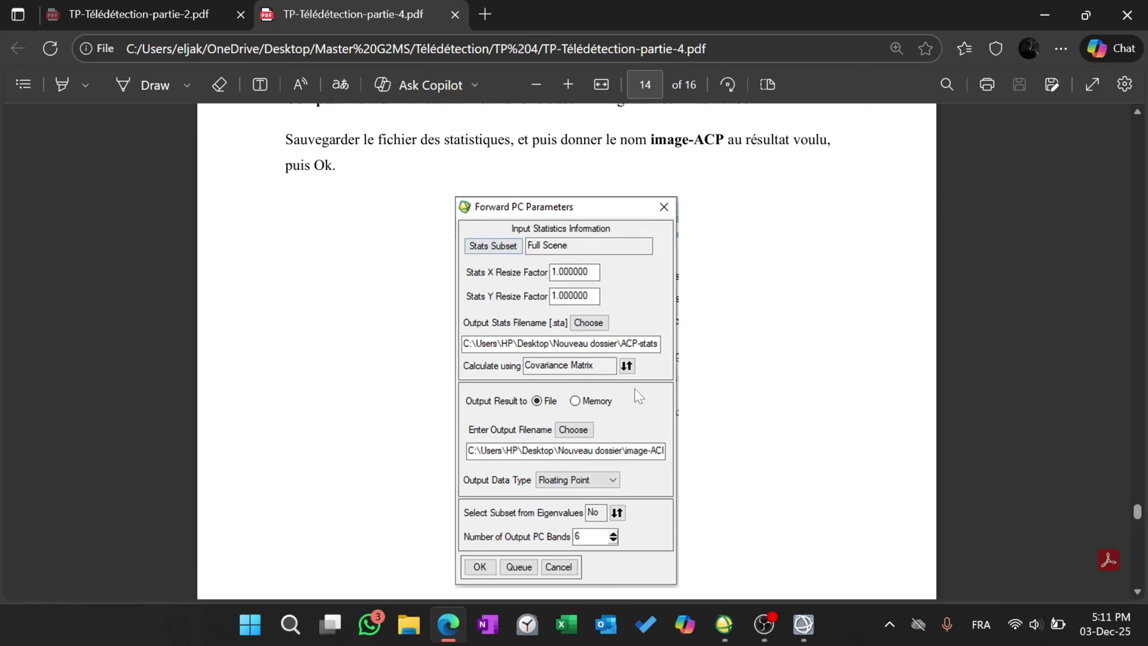
{"action": "scroll", "coordinate": [678, 288], "scroll_direction": "up", "scroll_amount": 1}
{"action": "left_click_drag", "start_coordinate": [647, 185], "coordinate": [724, 186]}
{"action": "key", "text": "ctrl+c"}
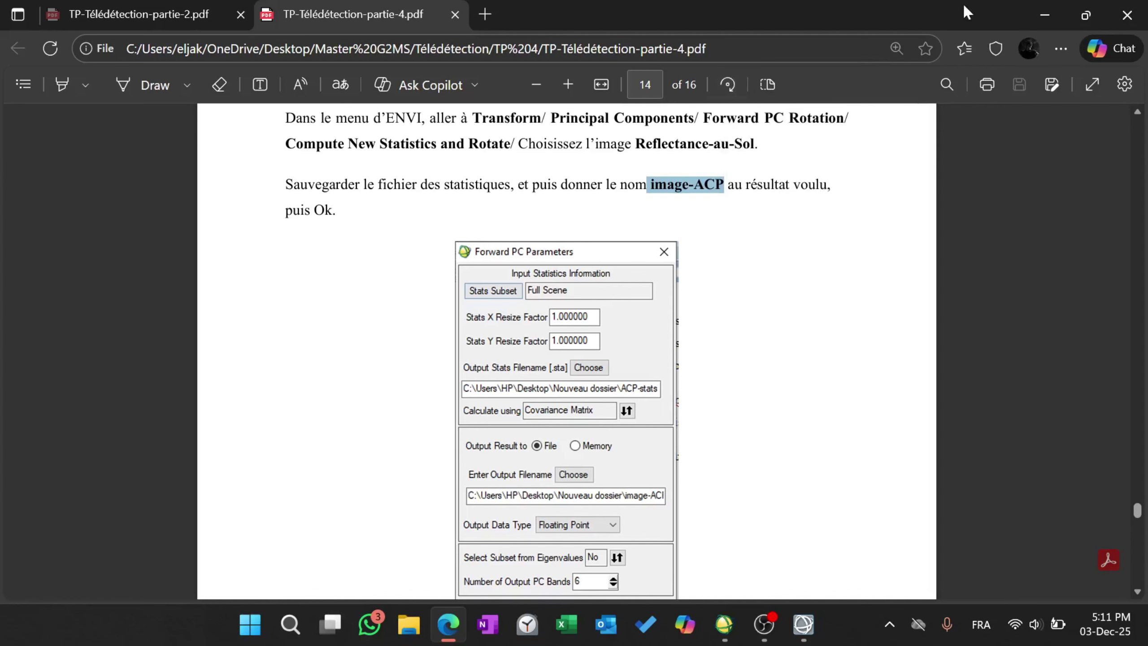
{"action": "left_click", "coordinate": [1052, 14]}
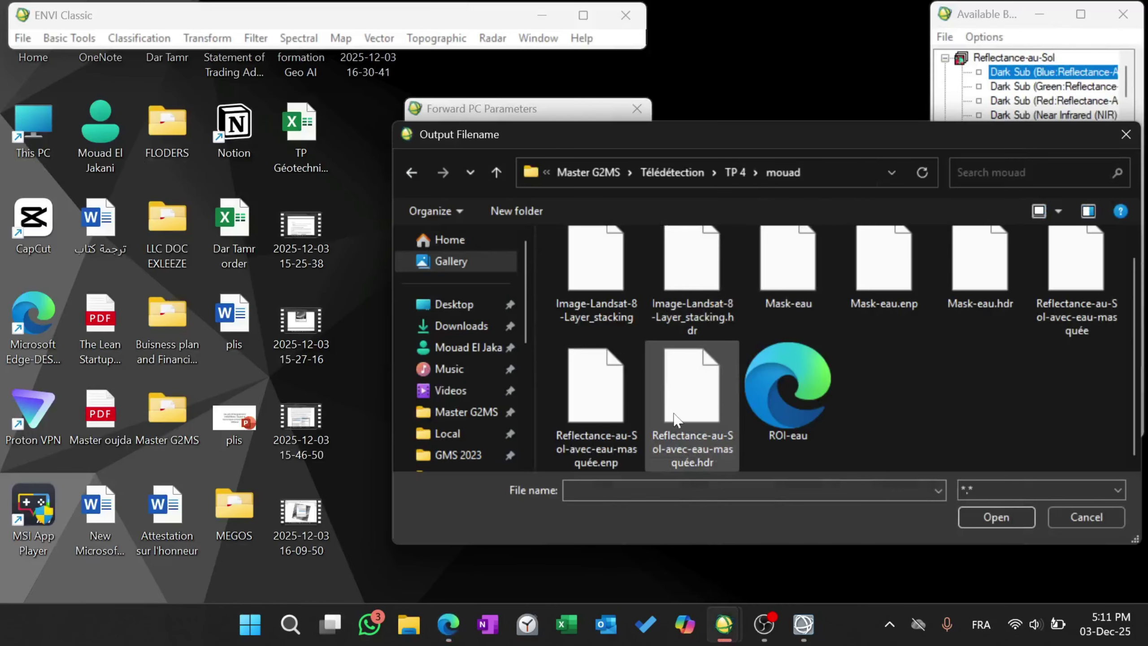
Step: Name the output statistics file image-ACP-statistiques-file and confirm it
{"action": "left_click", "coordinate": [636, 490]}
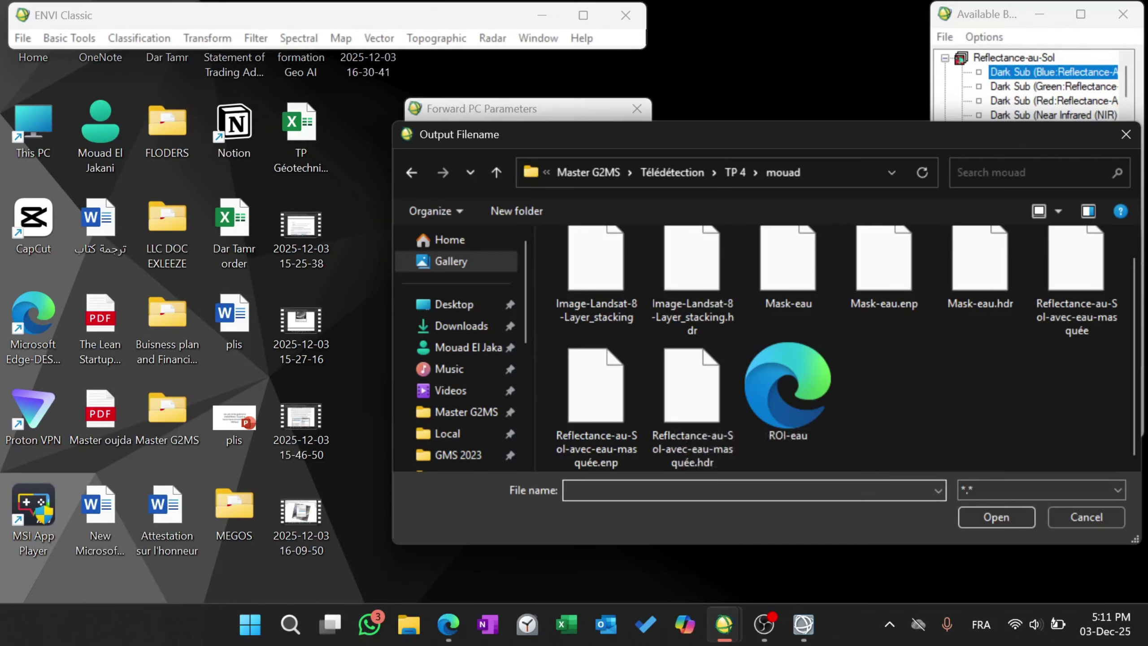
{"action": "type", "text": "ACP-statist"}
{"action": "key", "text": "BackSpace"}
{"action": "key", "text": "BackSpace"}
{"action": "key", "text": "BackSpace"}
{"action": "key", "text": "BackSpace"}
{"action": "key", "text": "BackSpace"}
{"action": "key", "text": "BackSpace"}
{"action": "key", "text": "BackSpace"}
{"action": "key", "text": "BackSpace"}
{"action": "key", "text": "BackSpace"}
{"action": "key", "text": "BackSpace"}
{"action": "type", "text": "image-ACP-statiq"}
{"action": "key", "text": "BackSpace"}
{"action": "type", "text": "stique"}
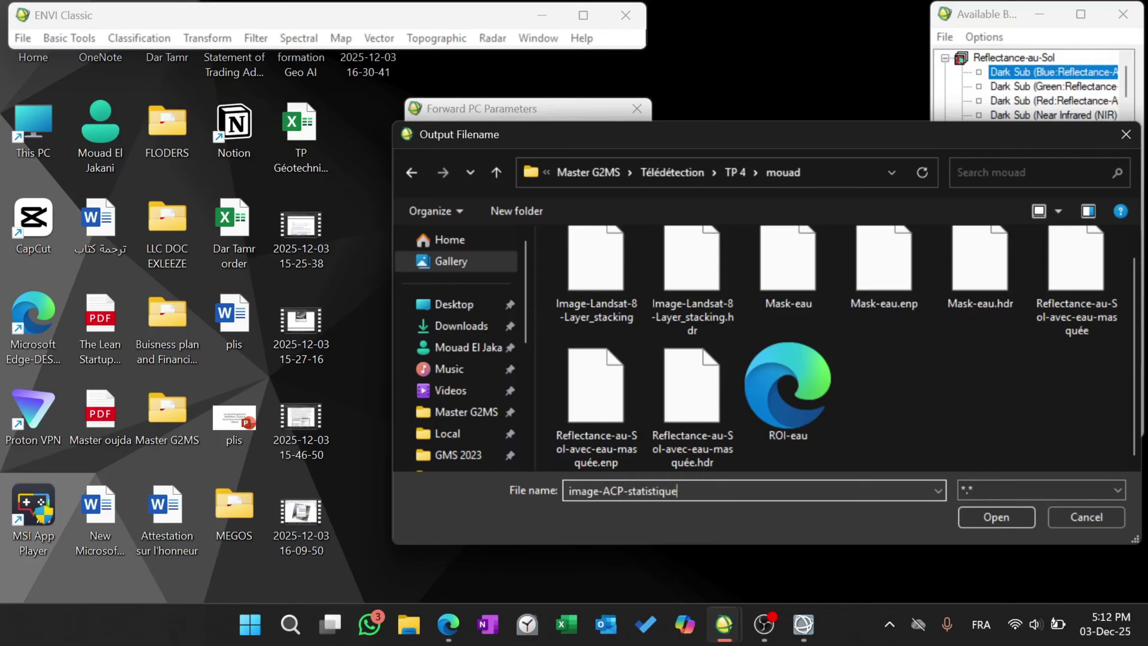
{"action": "type", "text": "s-file"}
{"action": "left_click", "coordinate": [996, 517]}
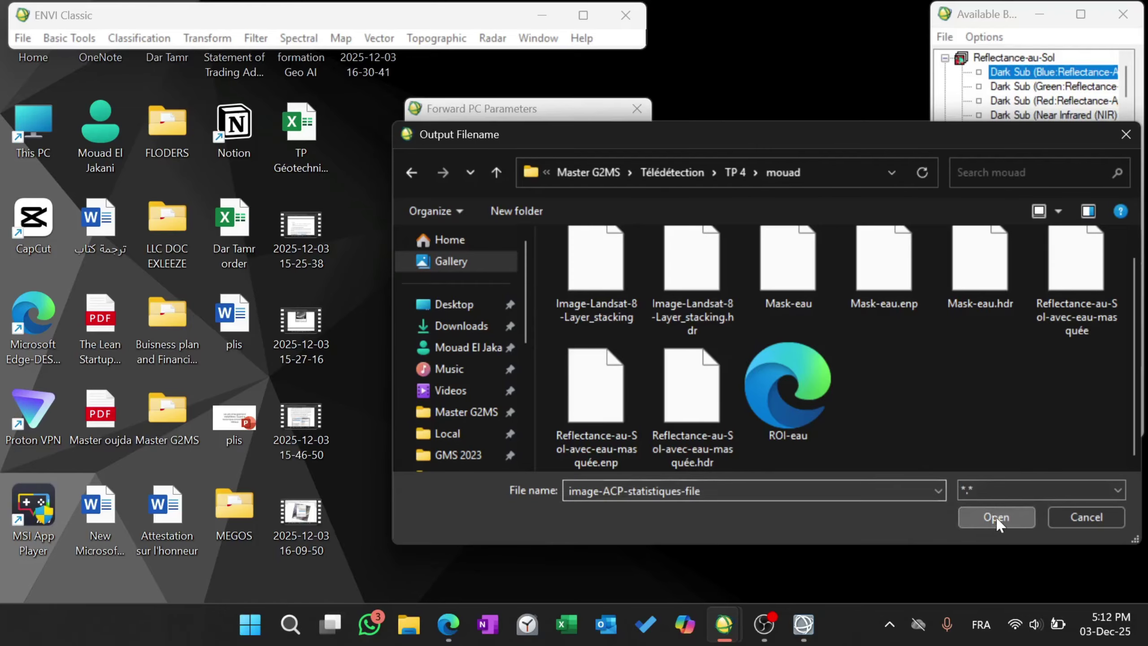
{"action": "left_click", "coordinate": [763, 630]}
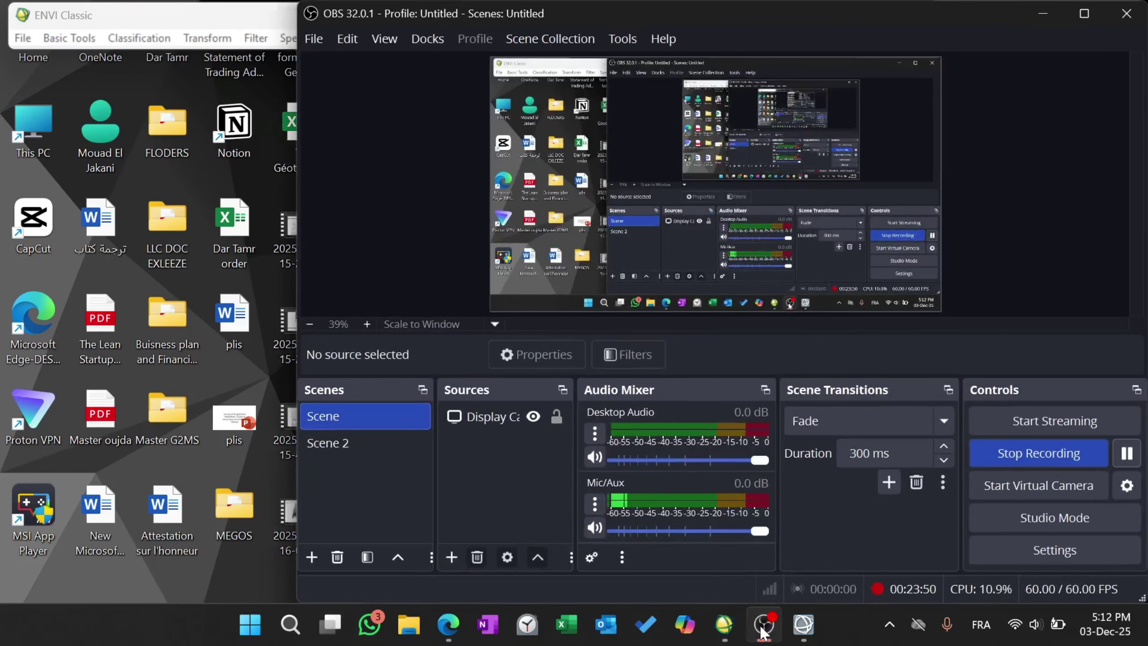
{"action": "left_click", "coordinate": [763, 629]}
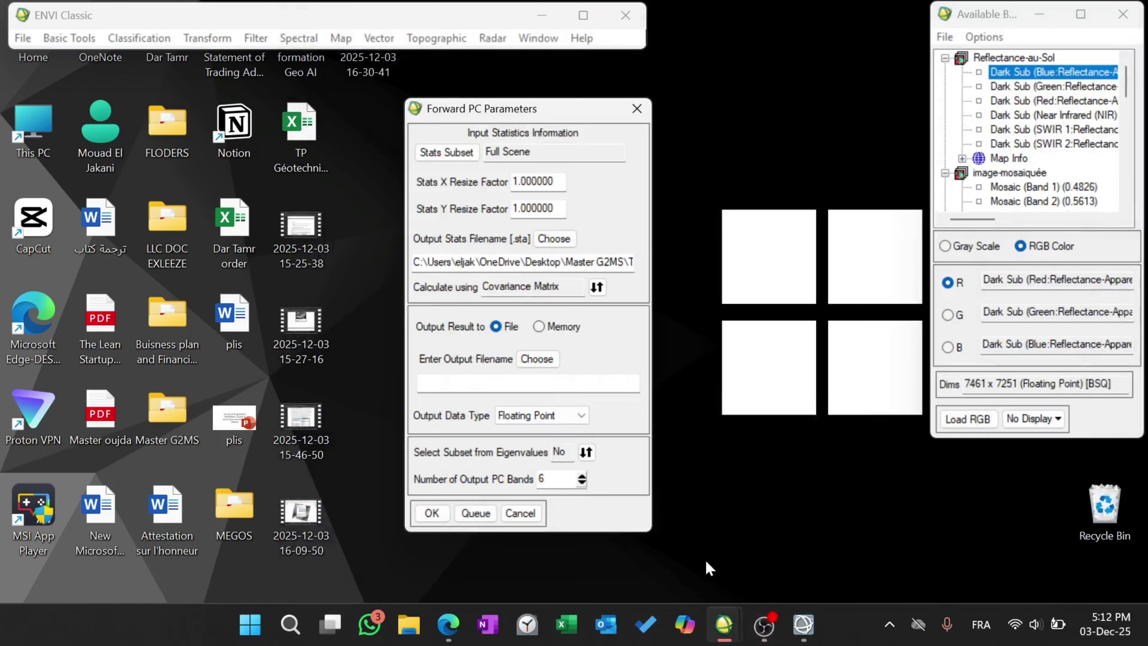
Step: Set the output file to image-ACP in the same folder, keeping the other parameters, and run the forward PC rotation
{"action": "left_click", "coordinate": [536, 359]}
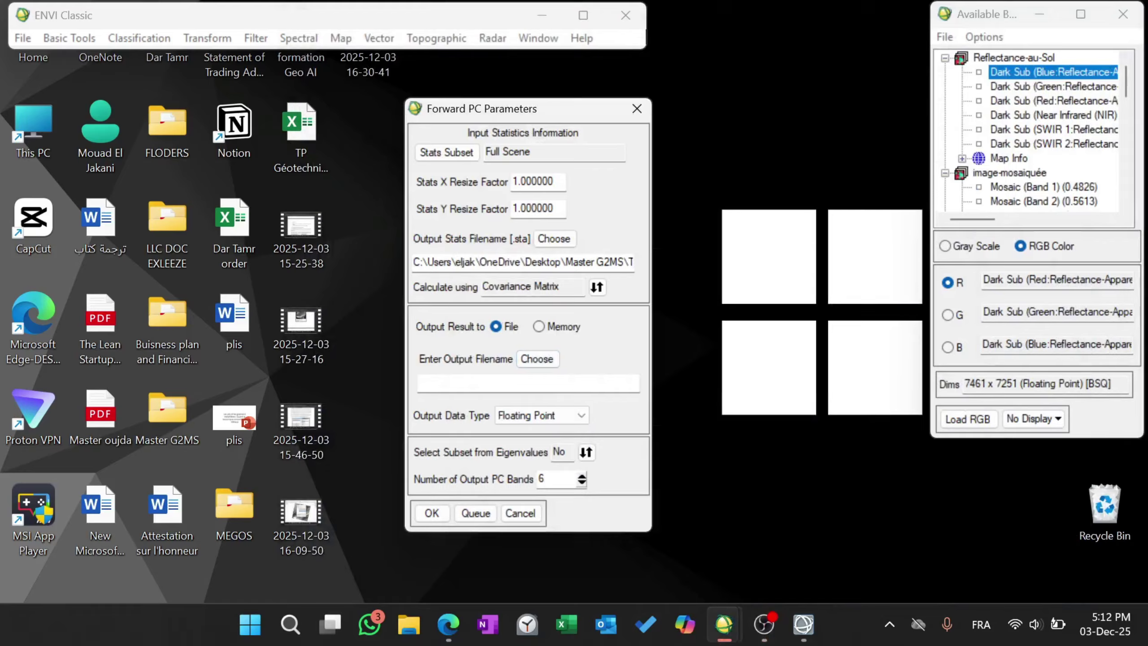
{"action": "left_click", "coordinate": [537, 358]}
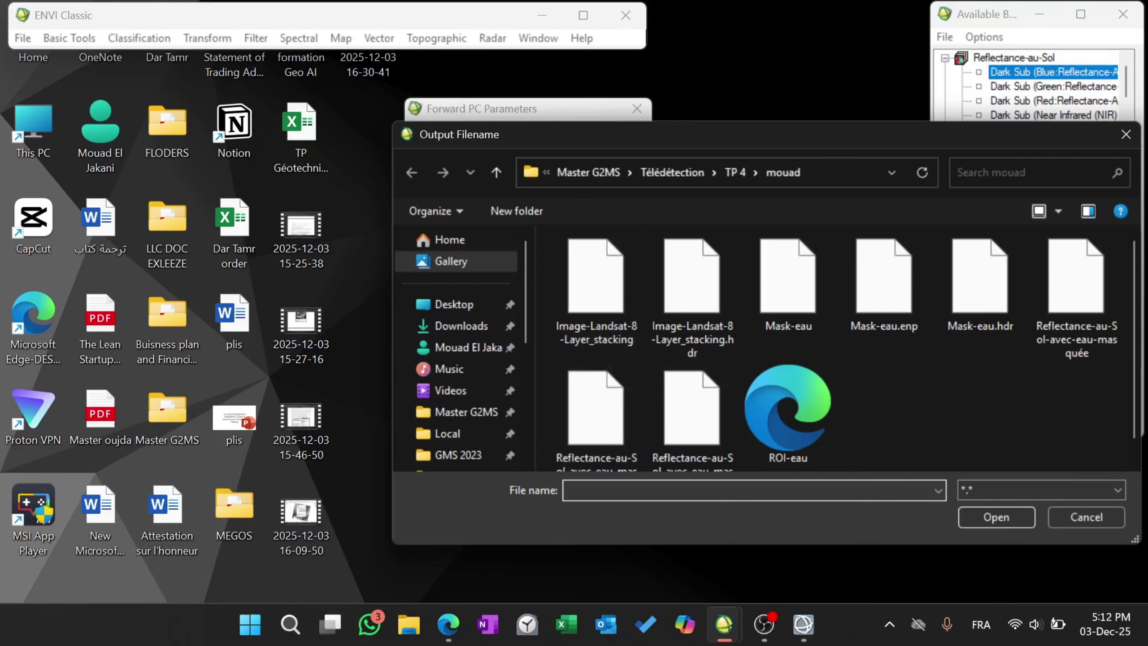
{"action": "key", "text": "ctrl+v"}
{"action": "left_click", "coordinate": [1001, 516]}
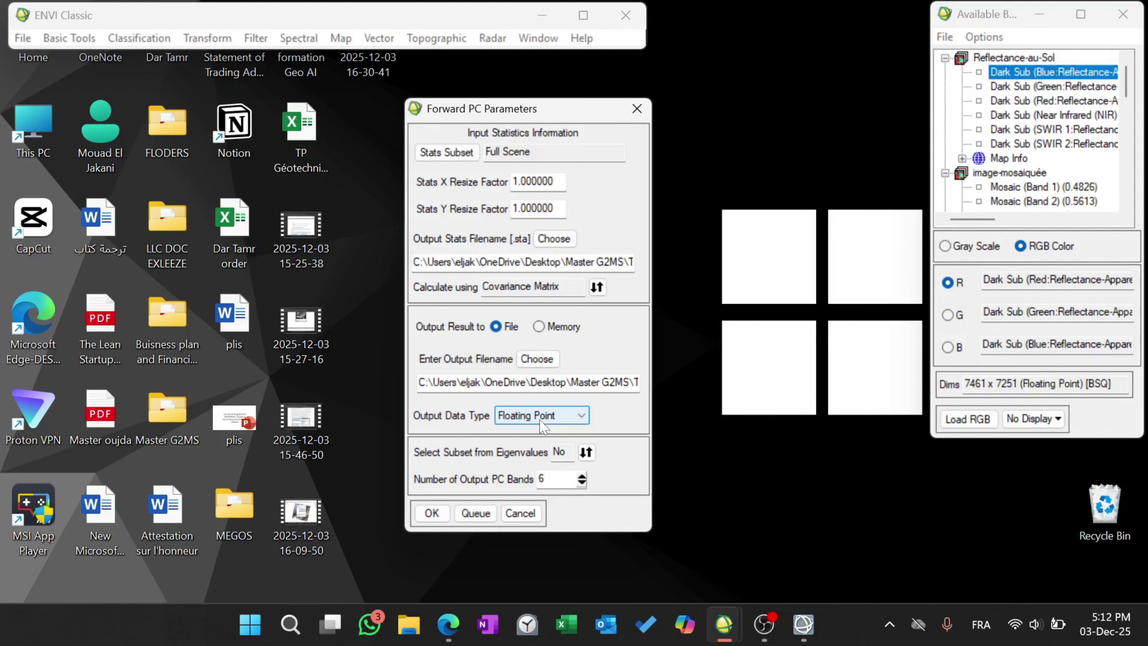
{"action": "left_click", "coordinate": [432, 513]}
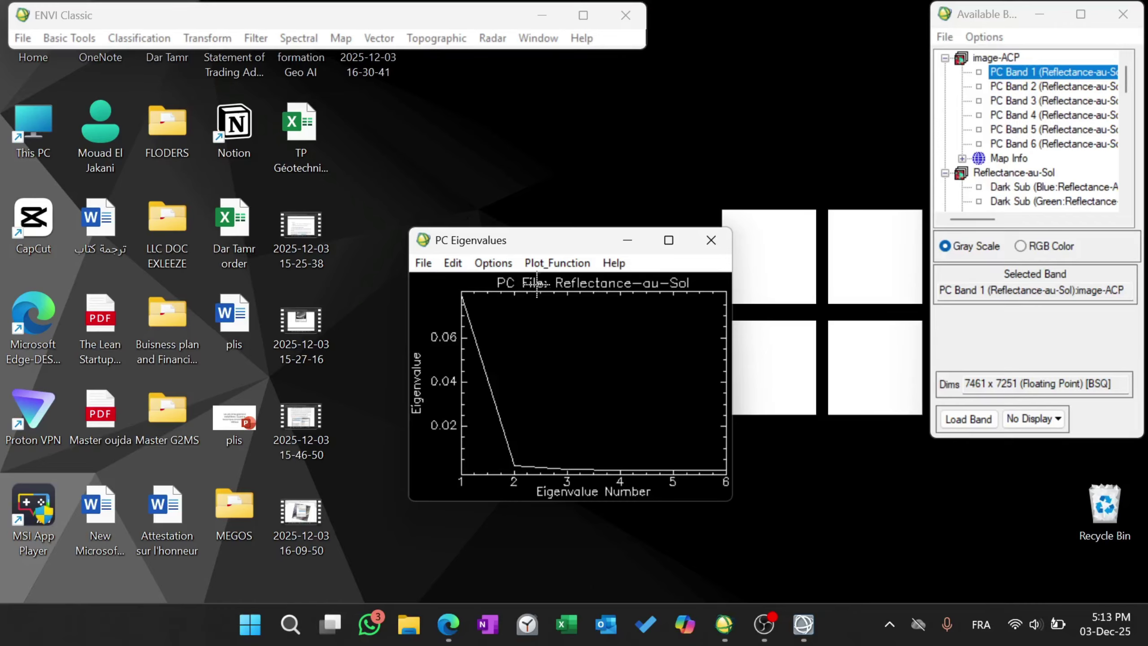
{"action": "left_click_drag", "start_coordinate": [506, 240], "coordinate": [533, 179]}
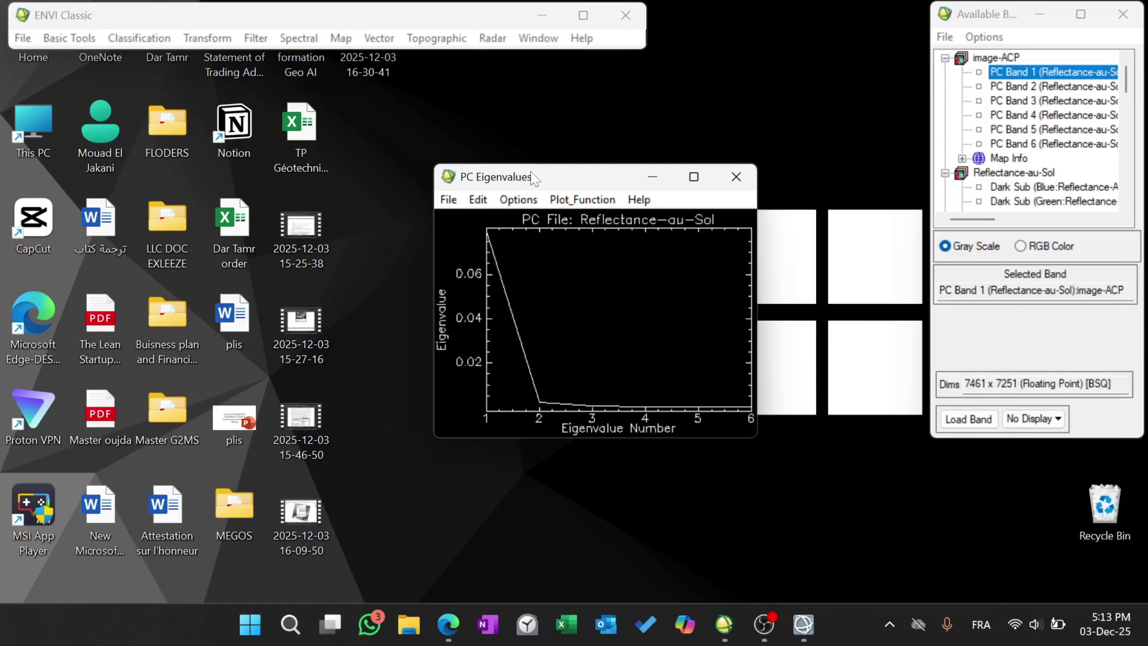
{"action": "left_click", "coordinate": [764, 624]}
{"action": "left_click", "coordinate": [1128, 453]}
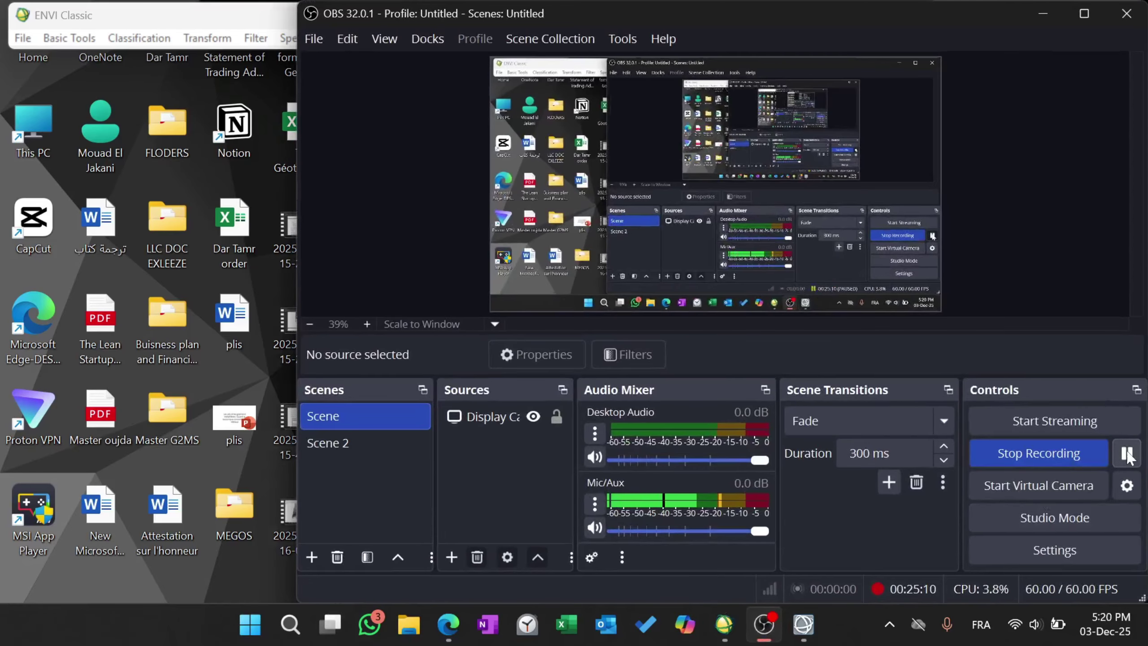
{"action": "left_click", "coordinate": [1040, 14]}
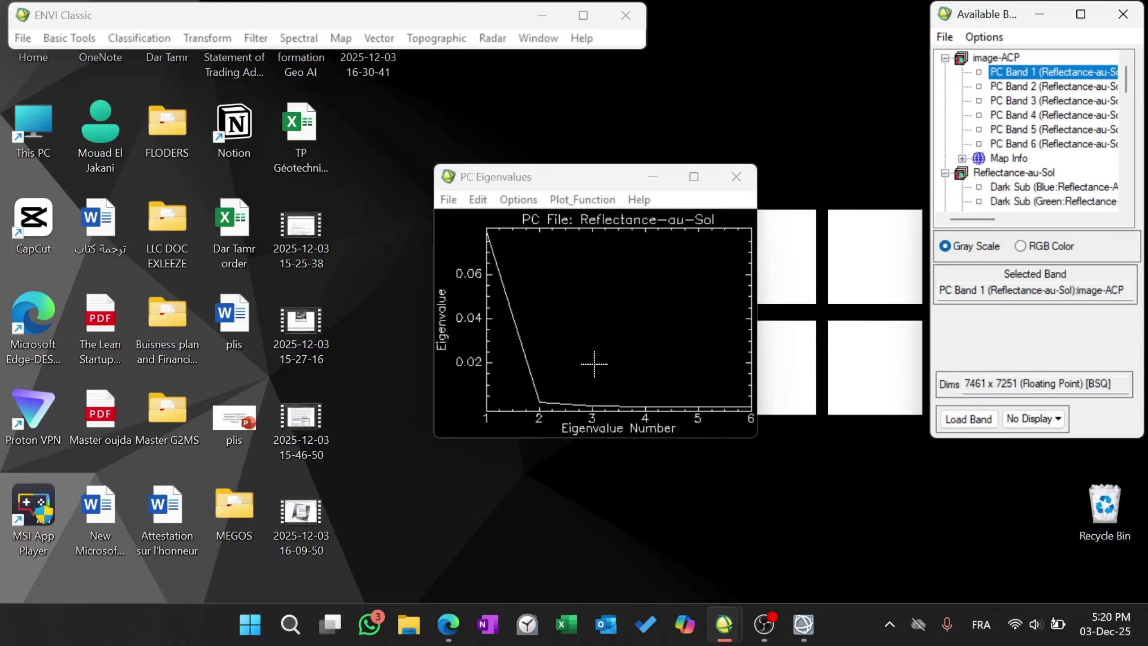
Step: Review the example displays of PC Band 1 and PC Band 6 in the lab PDF in Edge, returning to ENVI Classic
{"action": "left_click", "coordinate": [448, 624]}
{"action": "scroll", "coordinate": [647, 421], "scroll_direction": "down", "scroll_amount": 20}
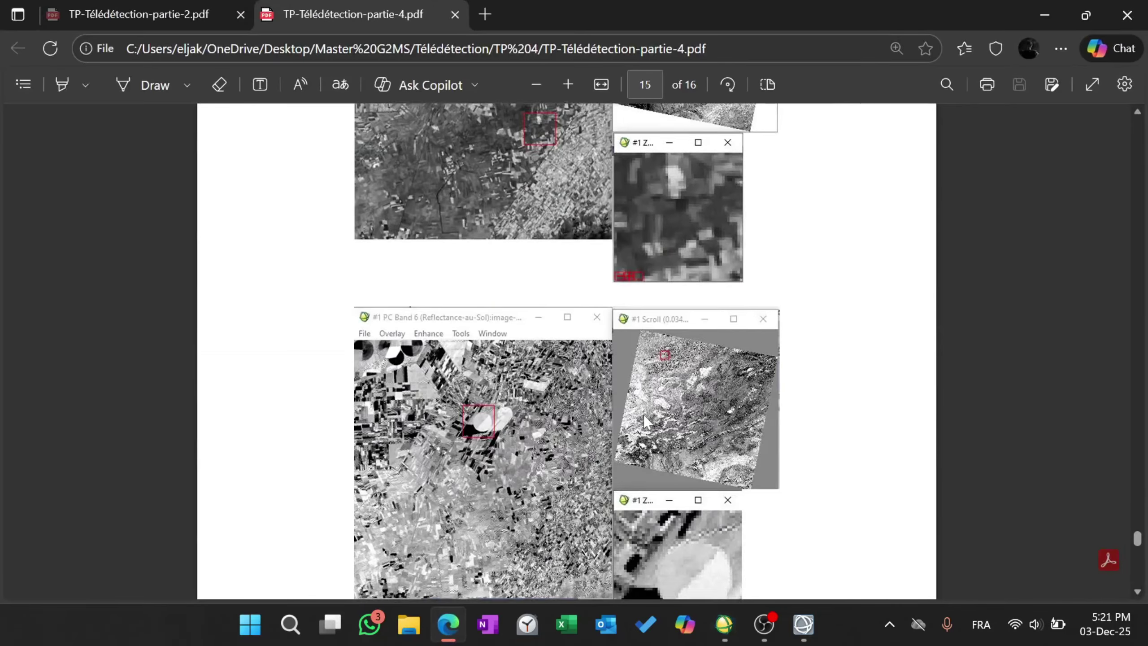
{"action": "scroll", "coordinate": [647, 421], "scroll_direction": "up", "scroll_amount": 20}
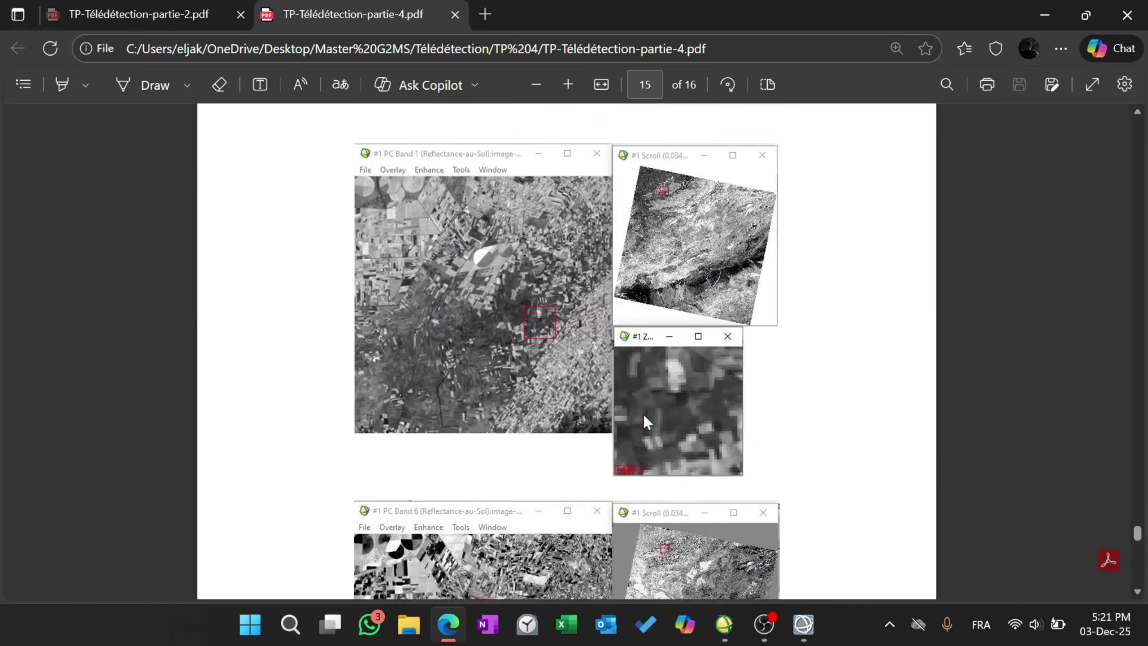
{"action": "scroll", "coordinate": [647, 422], "scroll_direction": "down", "scroll_amount": 10}
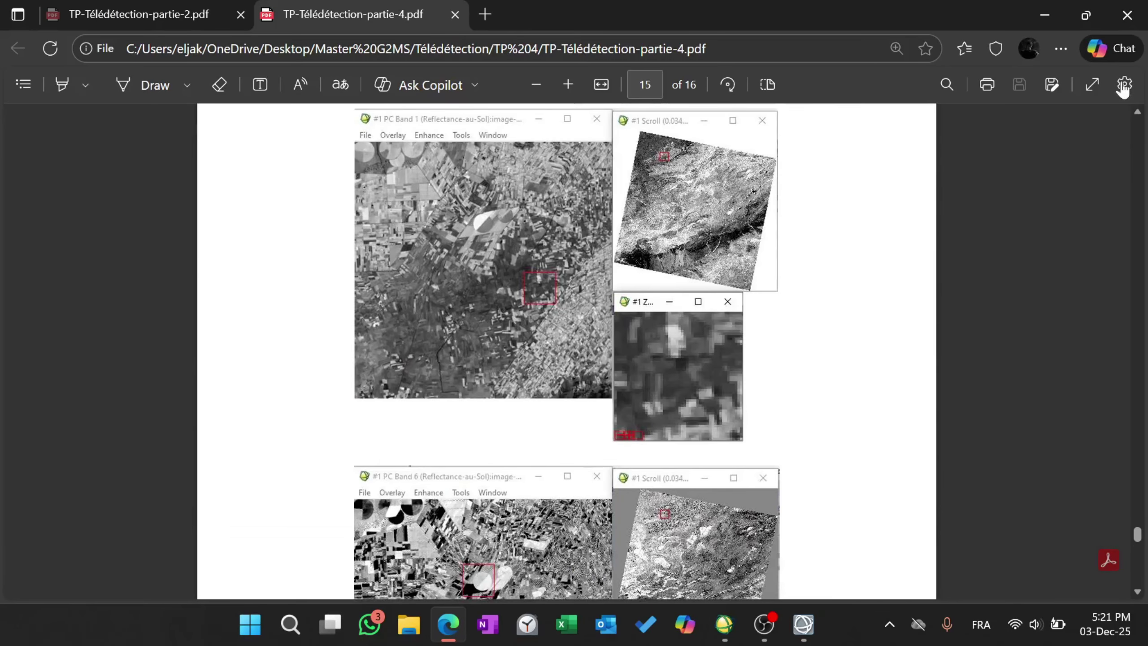
{"action": "left_click", "coordinate": [1044, 15]}
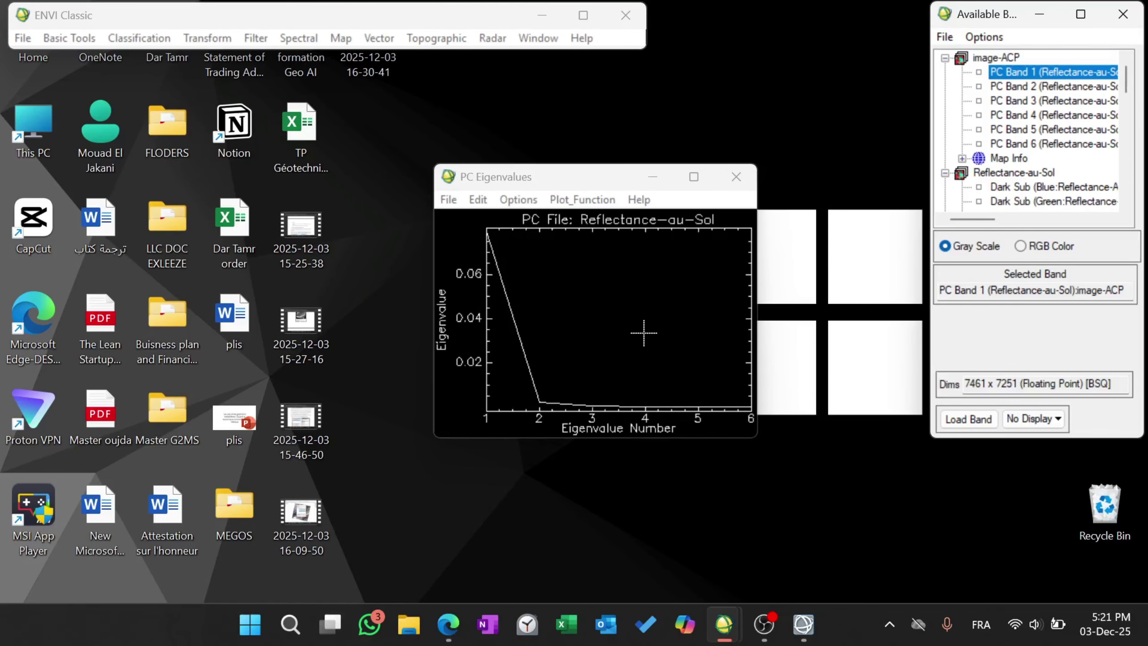
{"action": "left_click", "coordinate": [448, 624]}
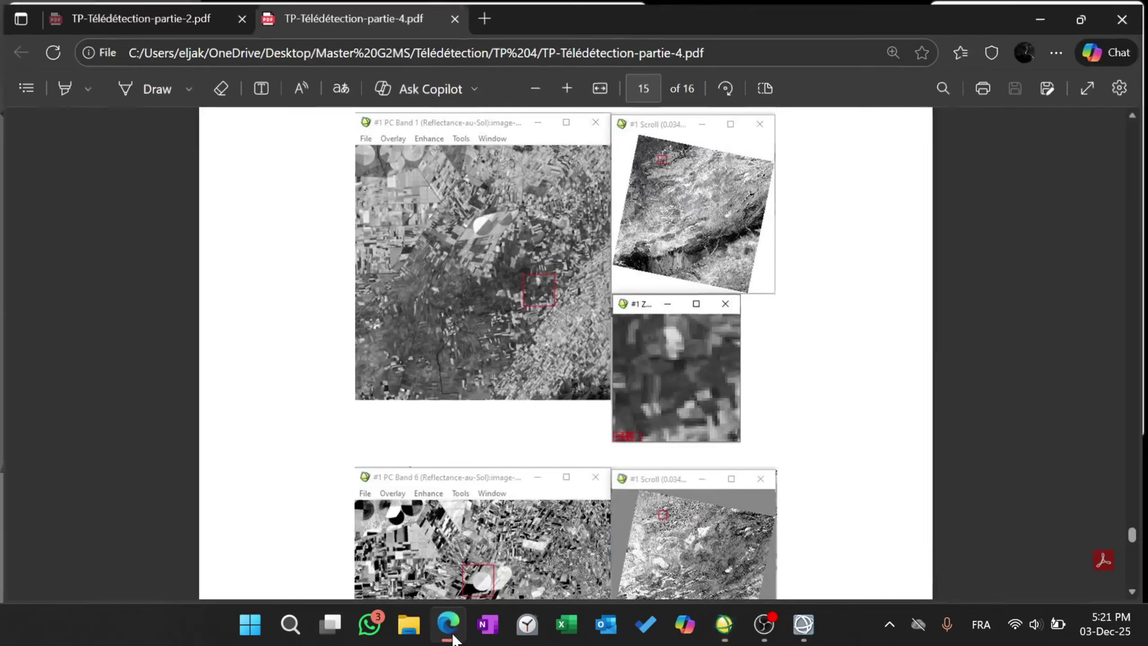
{"action": "scroll", "coordinate": [550, 390], "scroll_direction": "up", "scroll_amount": 5}
{"action": "scroll", "coordinate": [620, 351], "scroll_direction": "down", "scroll_amount": 7}
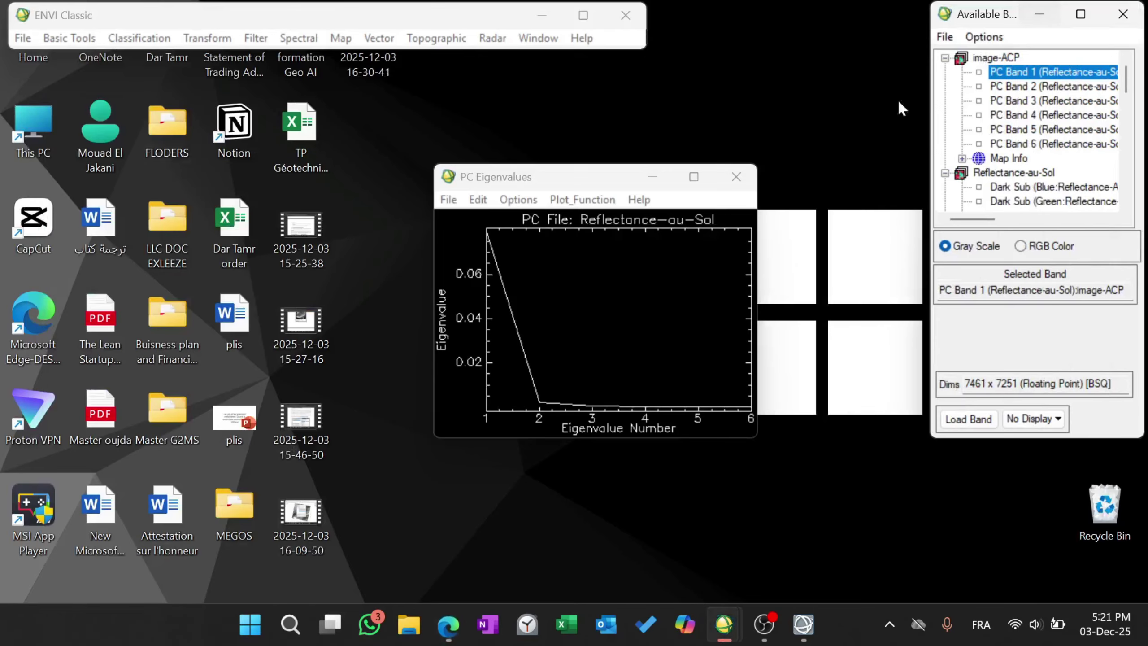
{"action": "left_click", "coordinate": [1044, 14]}
{"action": "left_click", "coordinate": [764, 625]}
{"action": "left_click", "coordinate": [763, 624]}
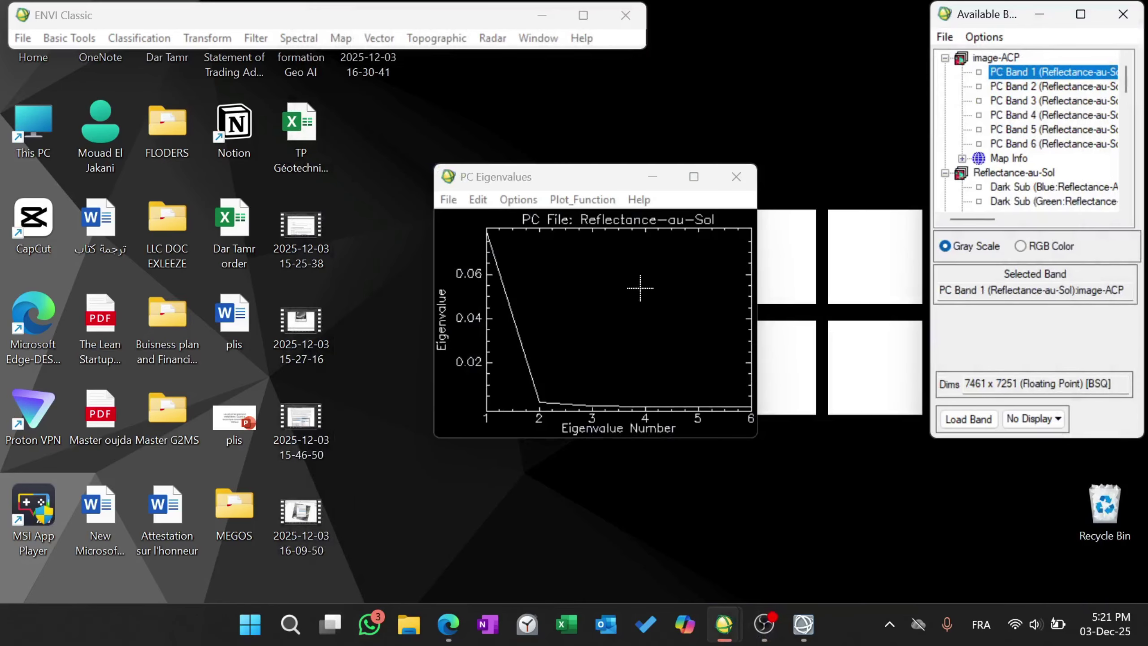
Step: Close the PC Eigenvalues plot and display PC Band 1 of image-ACP in gray scale, positioned over the upper part of the scene
{"action": "left_click", "coordinate": [736, 177]}
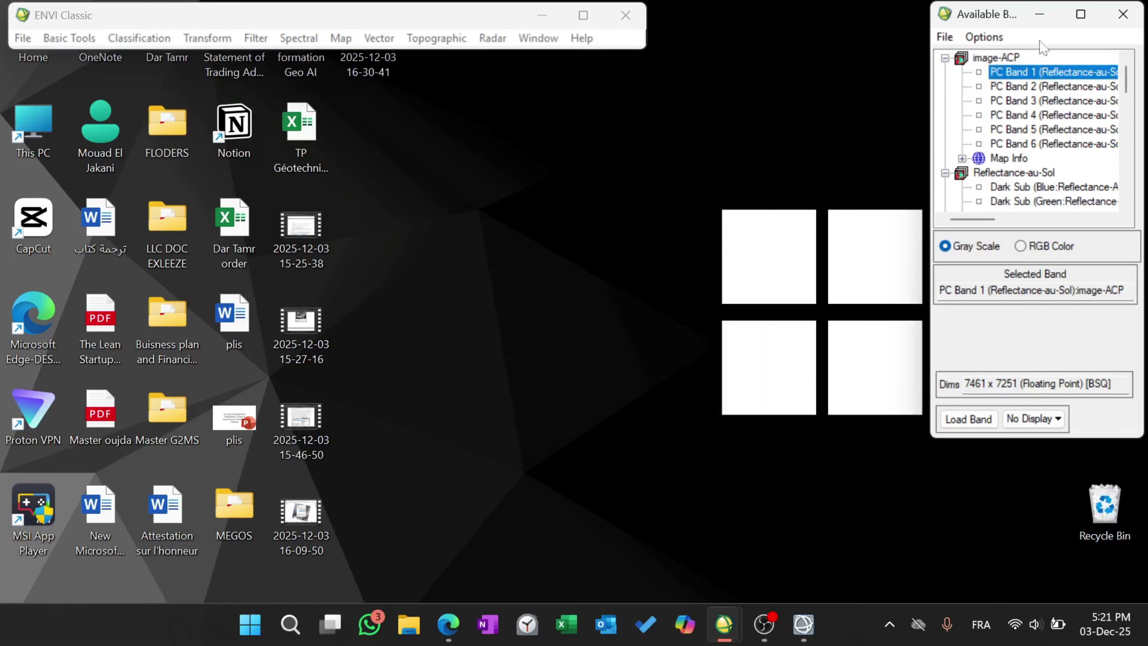
{"action": "left_click", "coordinate": [967, 419]}
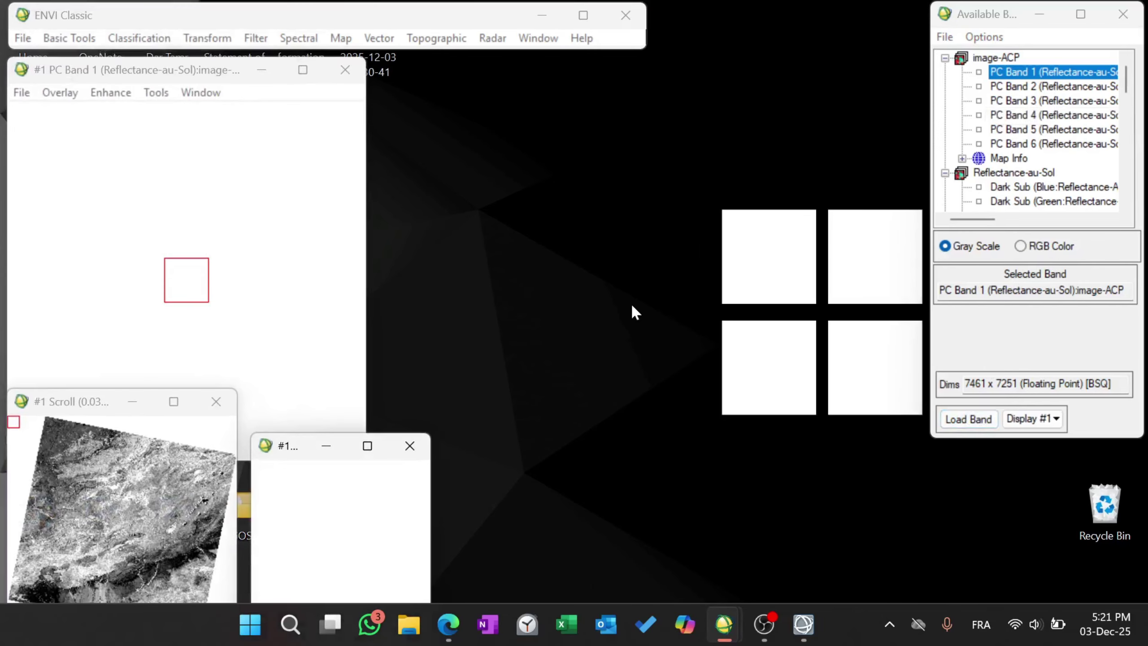
{"action": "left_click", "coordinate": [114, 468]}
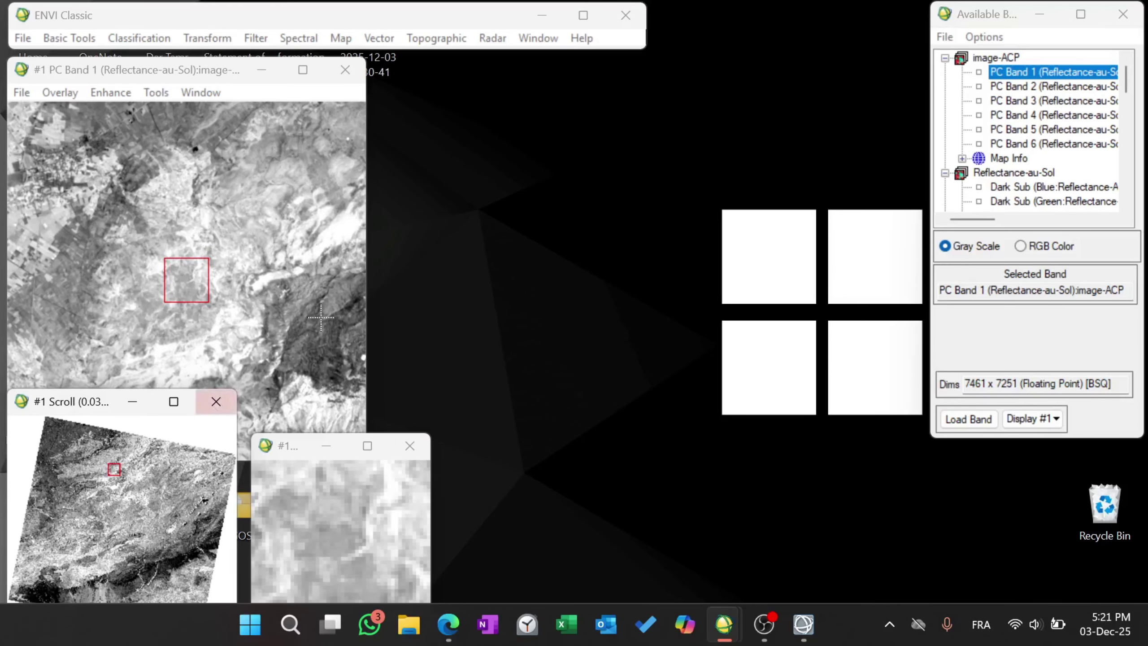
Step: Open a new empty display and place its window beside the PC Band 1 display
{"action": "left_click", "coordinate": [1035, 419]}
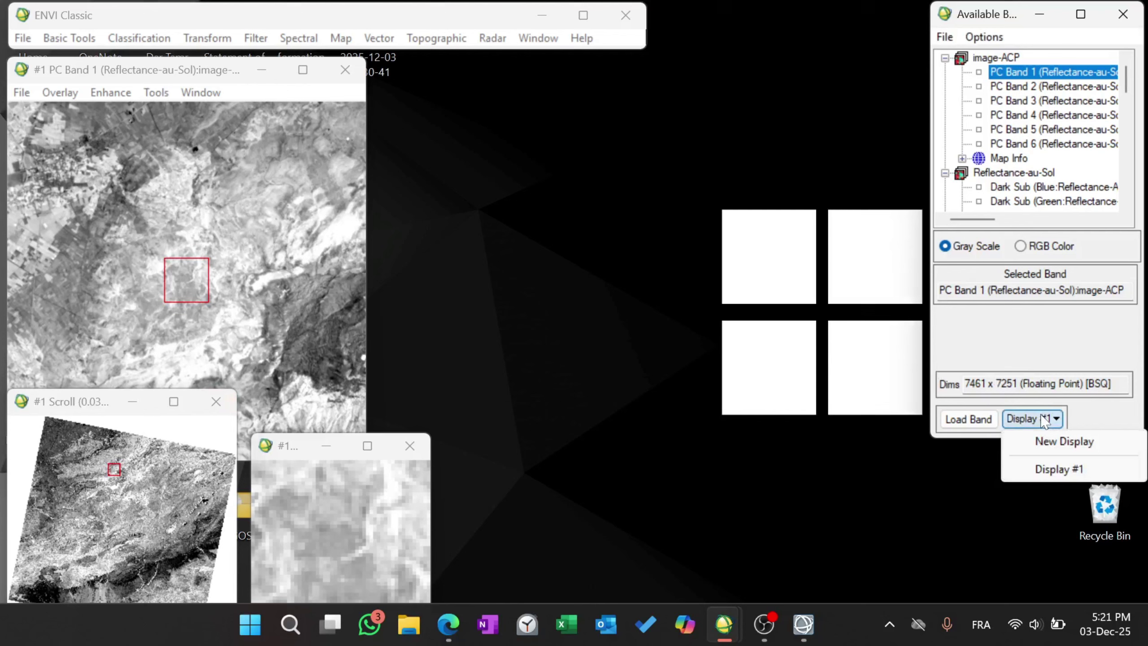
{"action": "left_click", "coordinate": [1055, 439]}
{"action": "left_click_drag", "start_coordinate": [649, 72], "coordinate": [551, 84]}
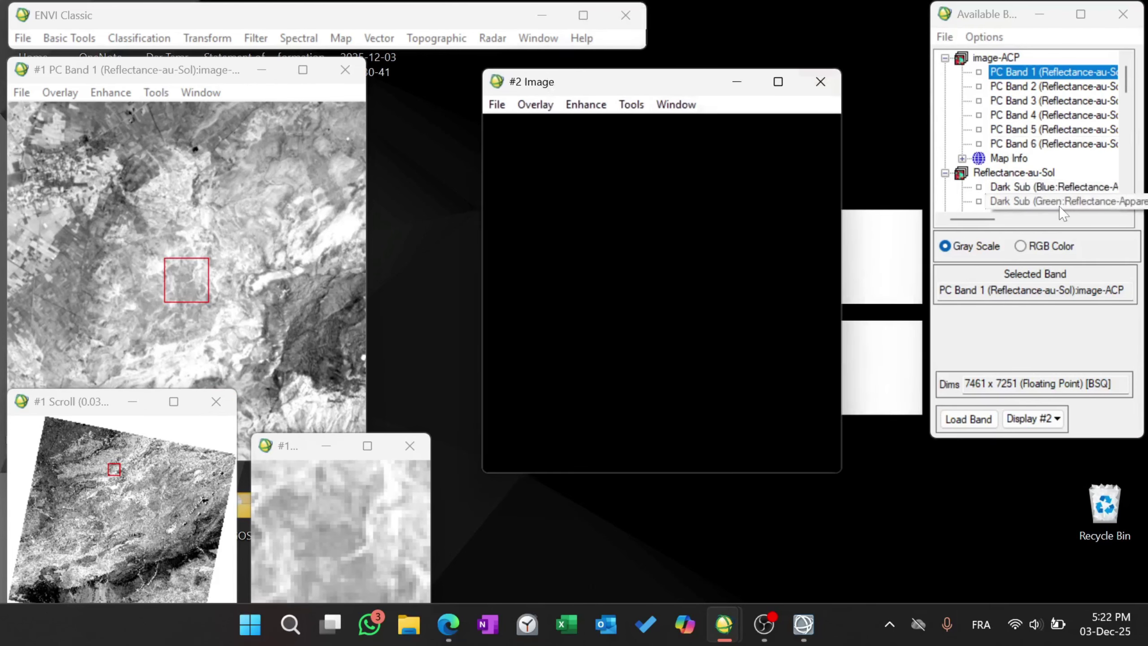
Step: Load Reflectance-au-Sol as an RGB composite of its Red, Green and Blue bands into Display #2 and align it with Display #1
{"action": "scroll", "coordinate": [1053, 159], "scroll_direction": "down", "scroll_amount": 1}
{"action": "scroll", "coordinate": [1057, 136], "scroll_direction": "down", "scroll_amount": 1}
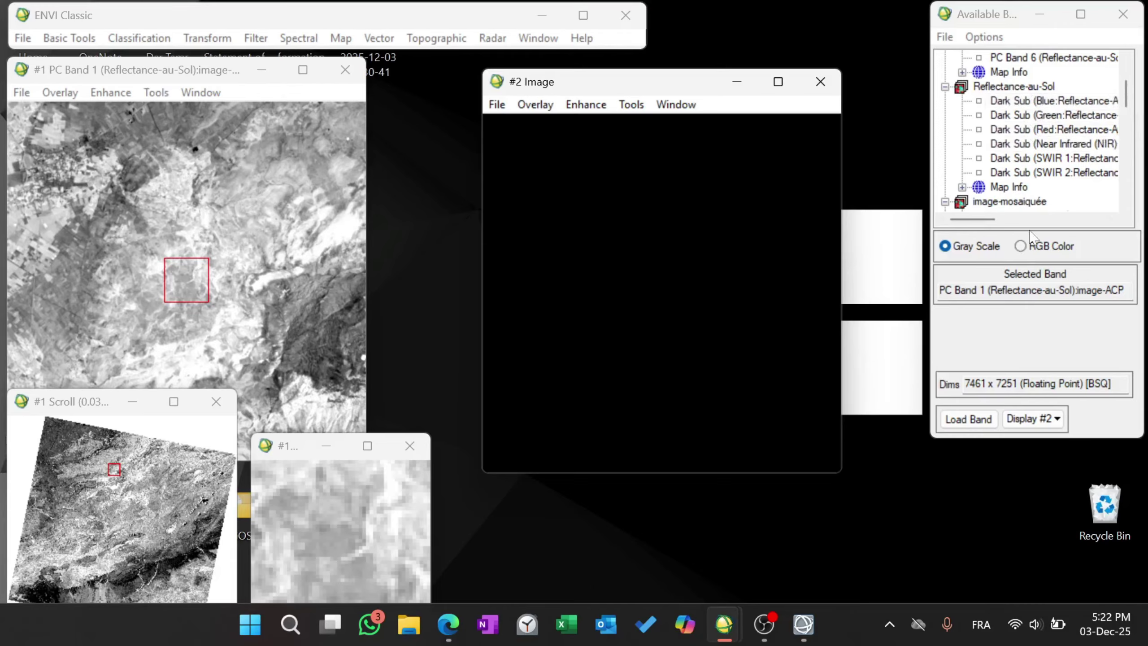
{"action": "left_click", "coordinate": [1022, 247]}
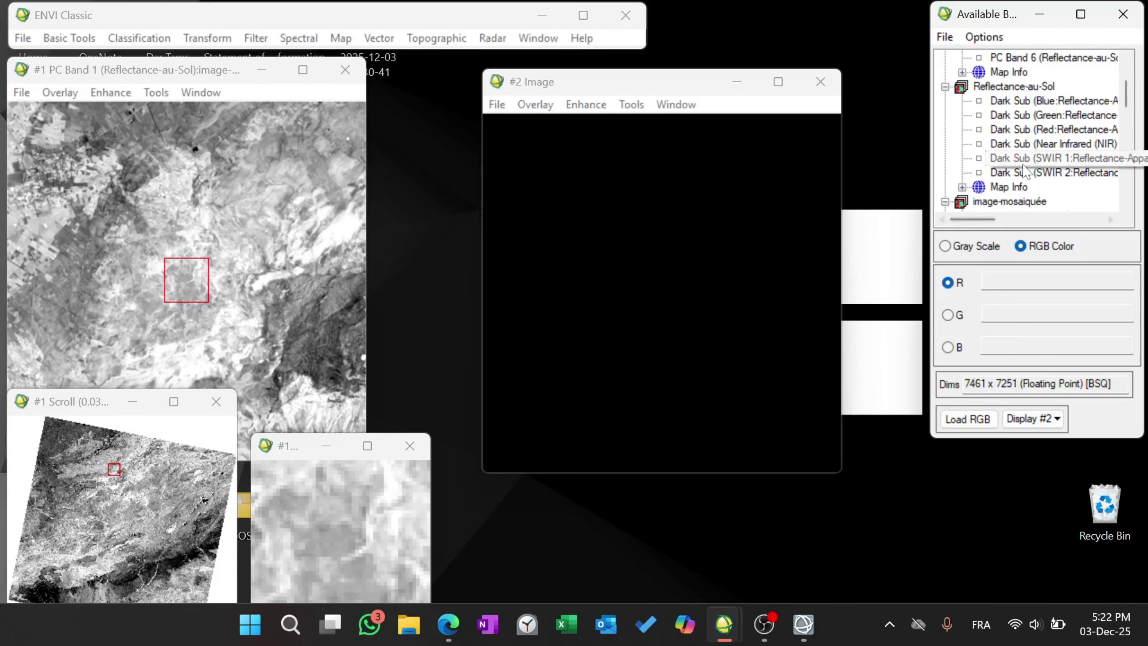
{"action": "left_click", "coordinate": [1043, 130]}
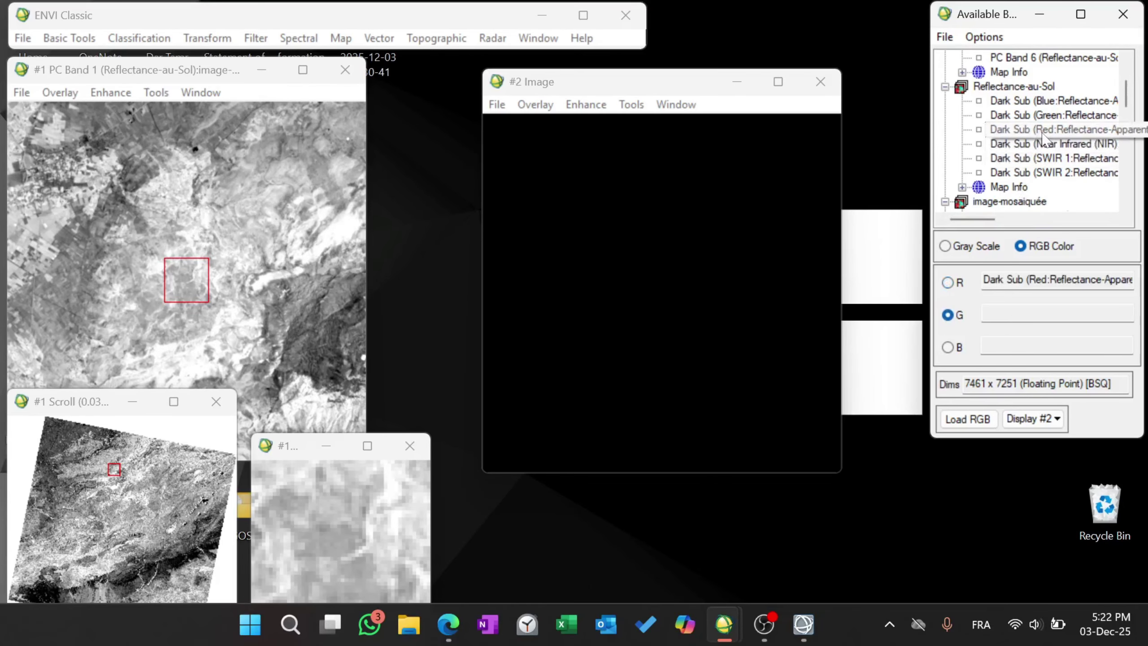
{"action": "left_click", "coordinate": [1027, 117]}
{"action": "left_click", "coordinate": [1032, 101]}
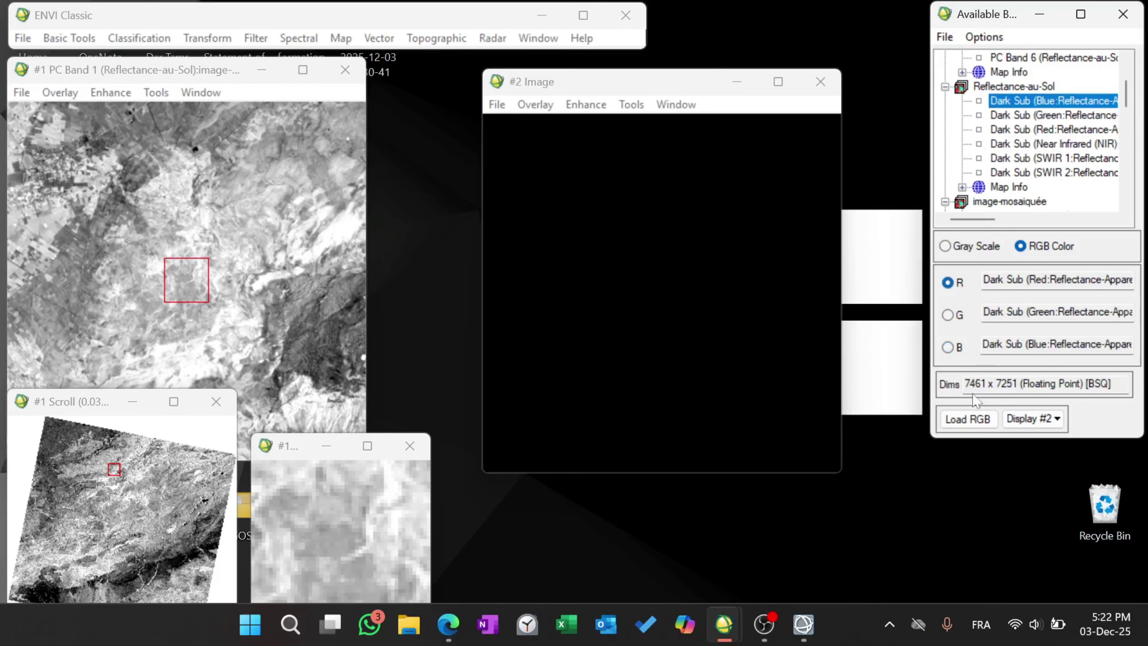
{"action": "left_click", "coordinate": [968, 420]}
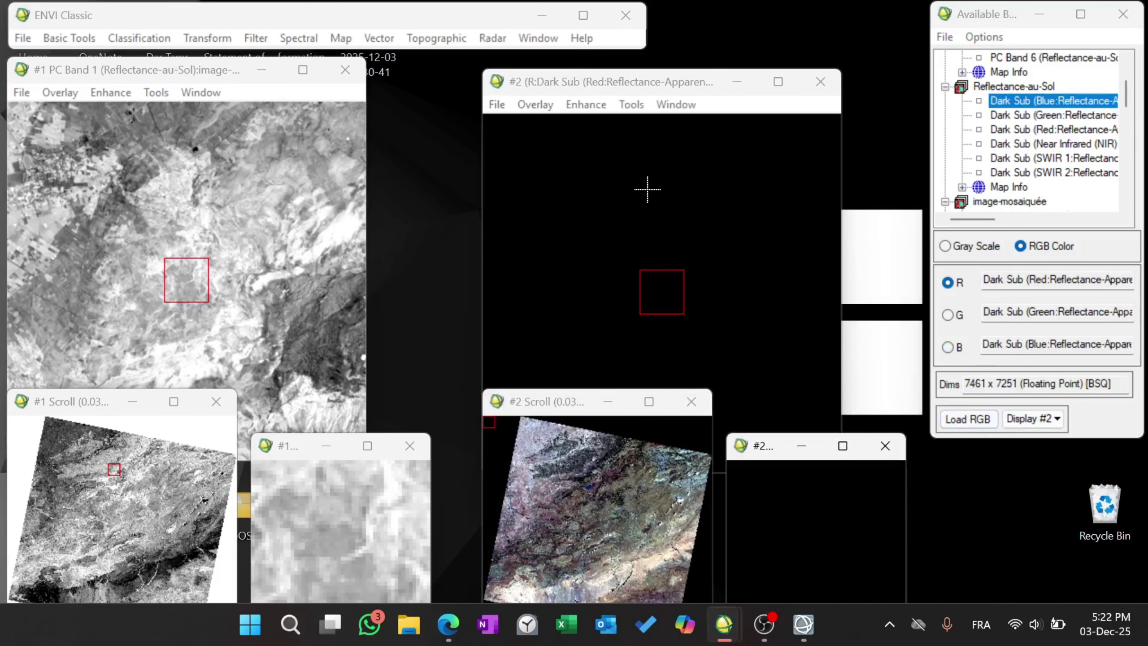
{"action": "left_click_drag", "start_coordinate": [597, 88], "coordinate": [580, 66]}
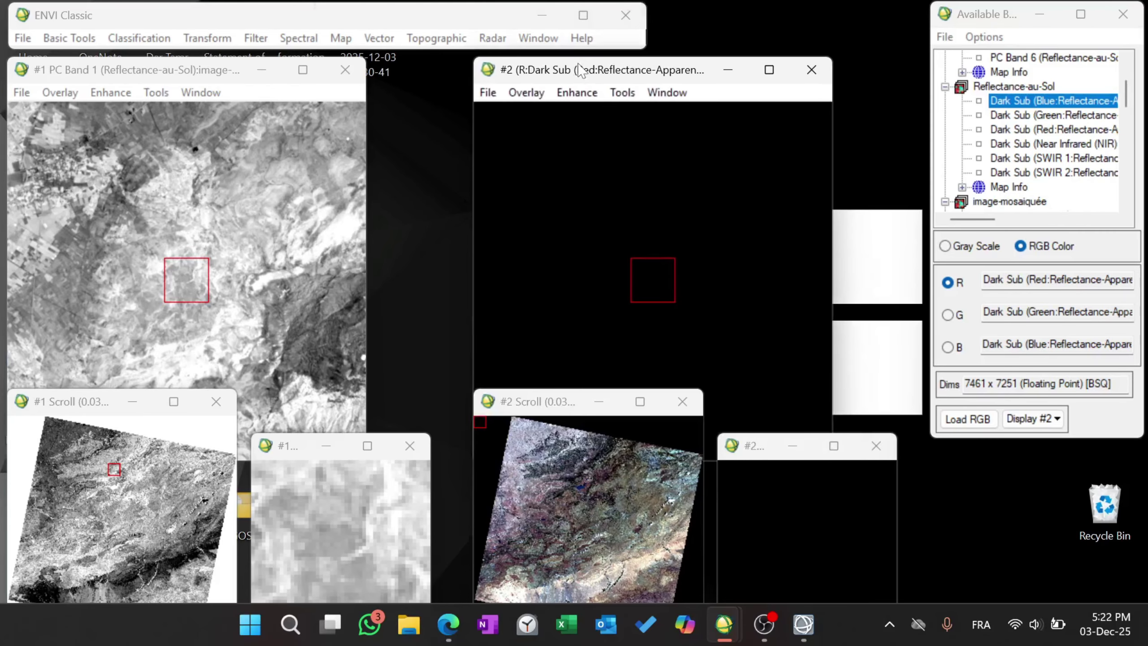
{"action": "left_click", "coordinate": [763, 624]}
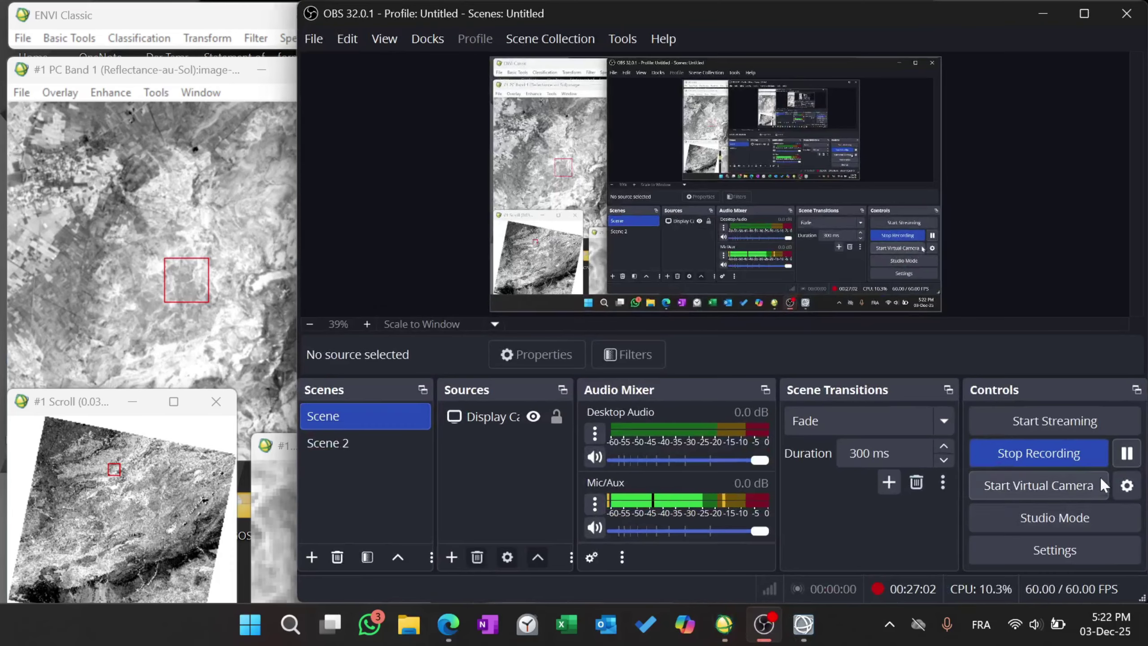
{"action": "left_click", "coordinate": [1042, 13]}
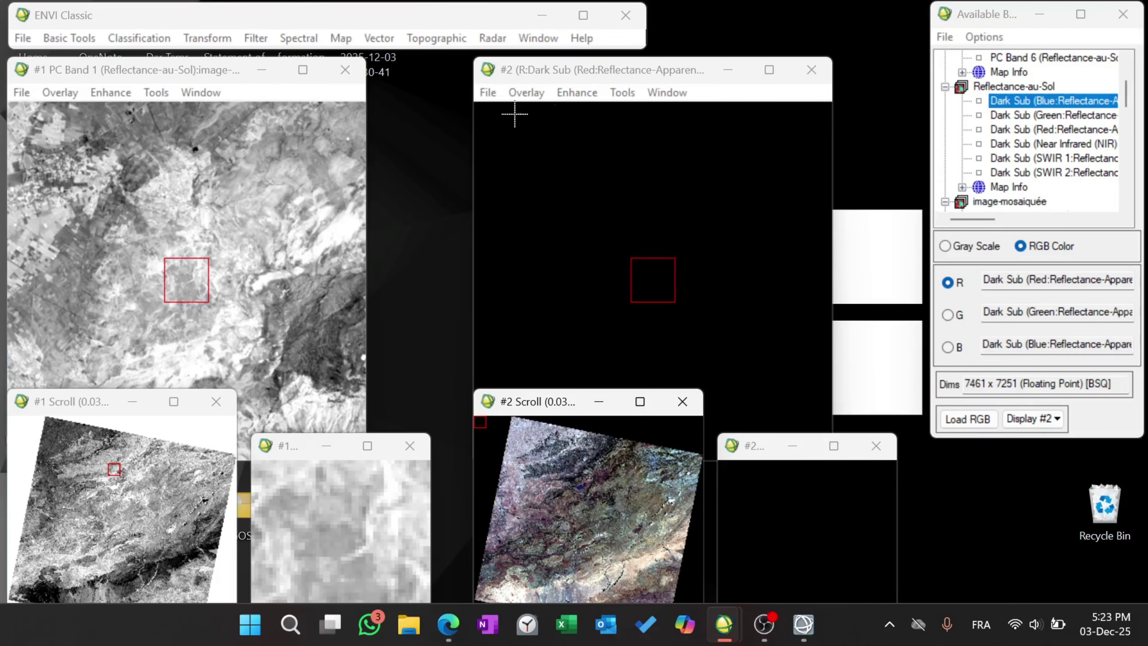
Step: Link the PC Band 1 display with the Reflectance-au-Sol RGB display, starting from Display #1
{"action": "left_click", "coordinate": [487, 93]}
{"action": "mouse_move", "coordinate": [526, 93]}
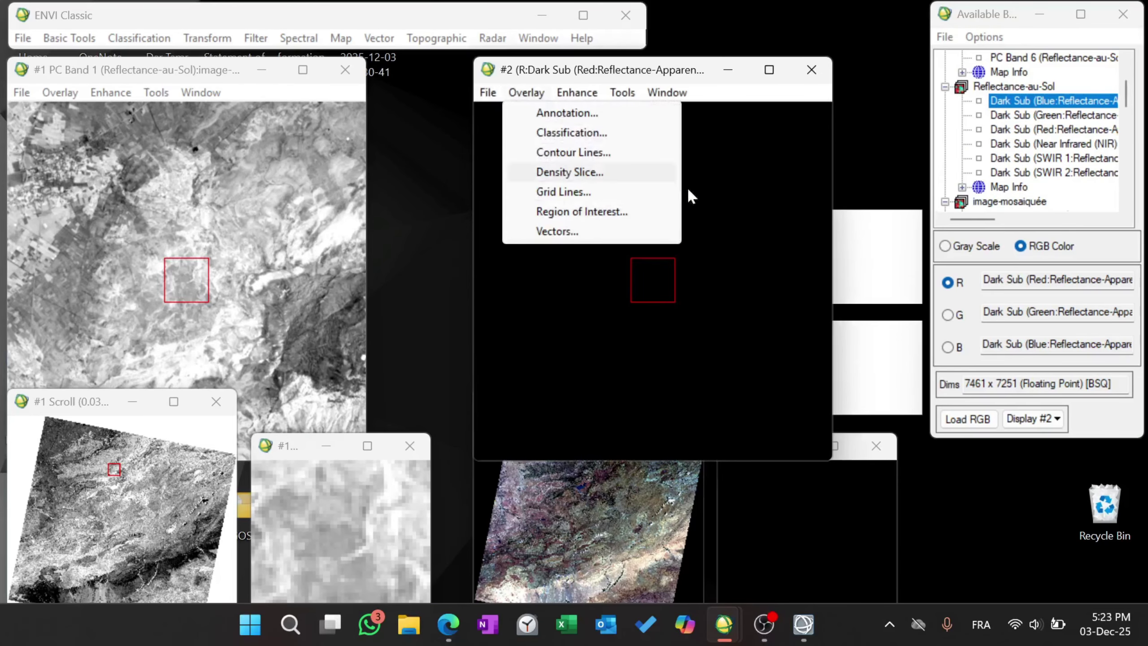
{"action": "right_click", "coordinate": [254, 200]}
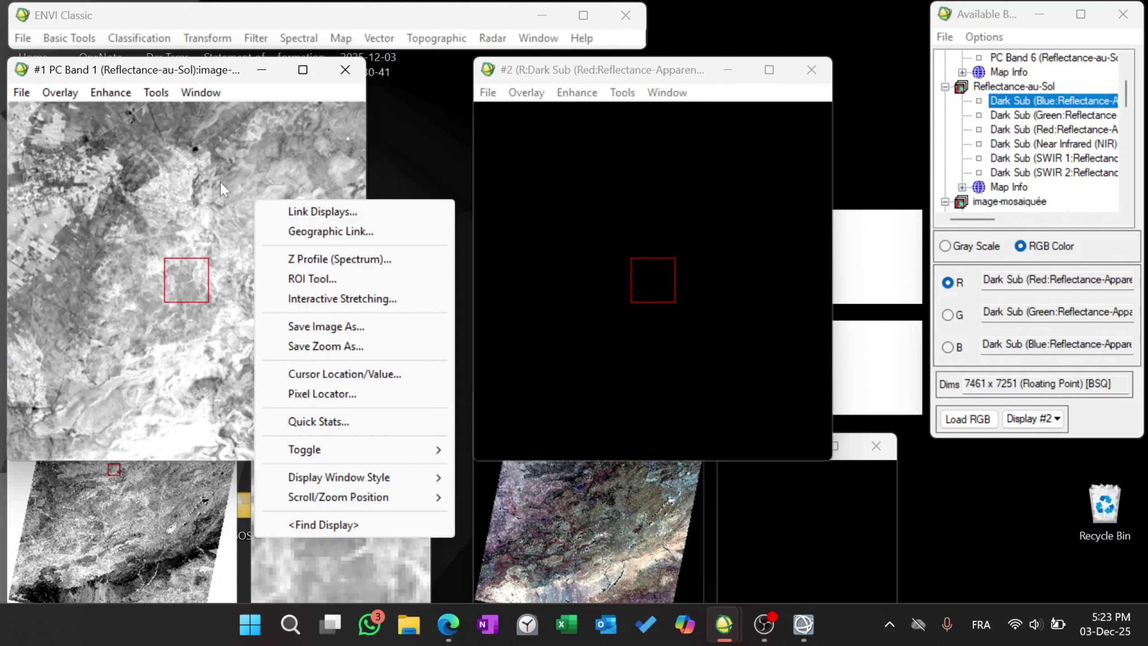
{"action": "left_click", "coordinate": [327, 211]}
{"action": "left_click", "coordinate": [432, 400]}
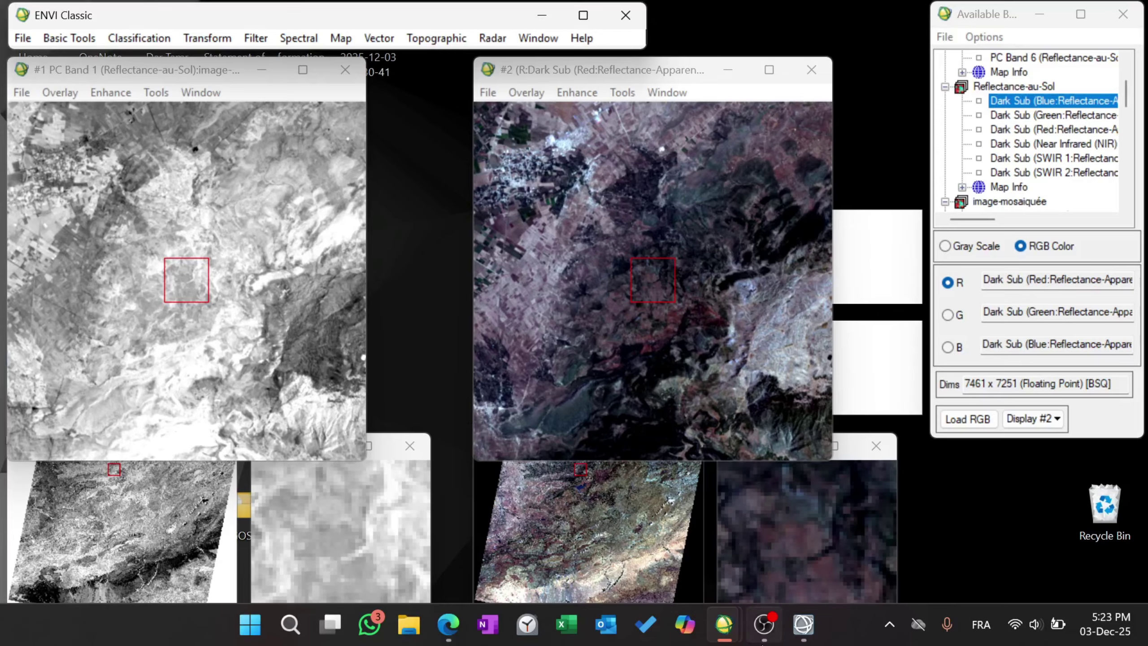
Step: Load PC Band 2 of image-ACP in gray scale into Display #1
{"action": "left_click", "coordinate": [1032, 419]}
{"action": "left_click", "coordinate": [1053, 471]}
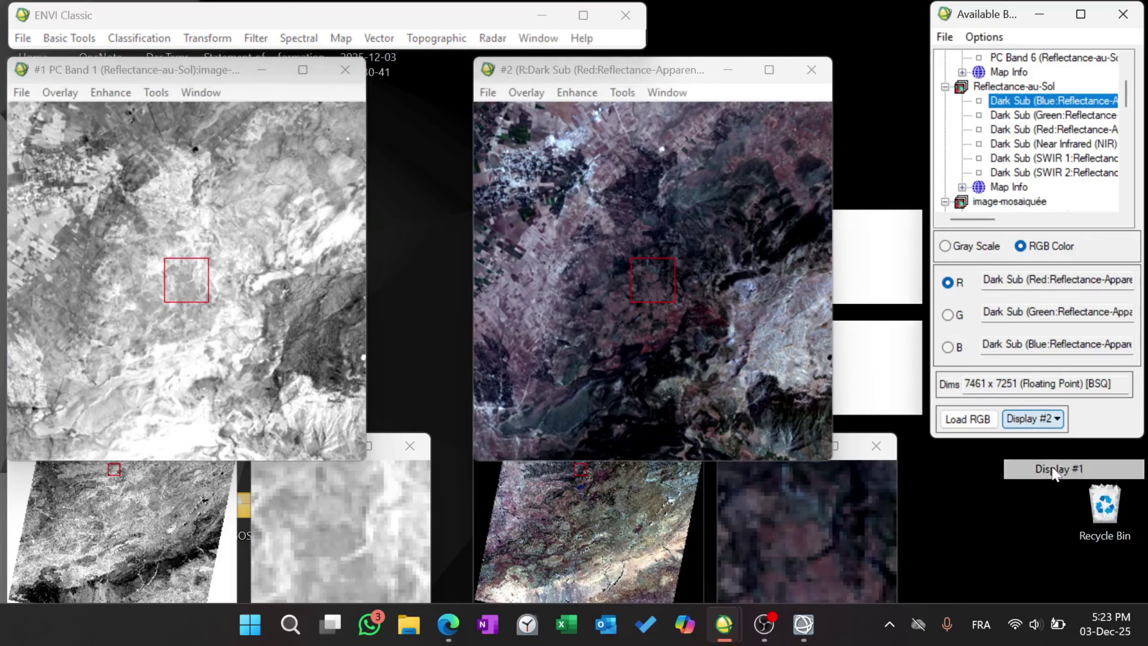
{"action": "scroll", "coordinate": [1015, 100], "scroll_direction": "up", "scroll_amount": 2}
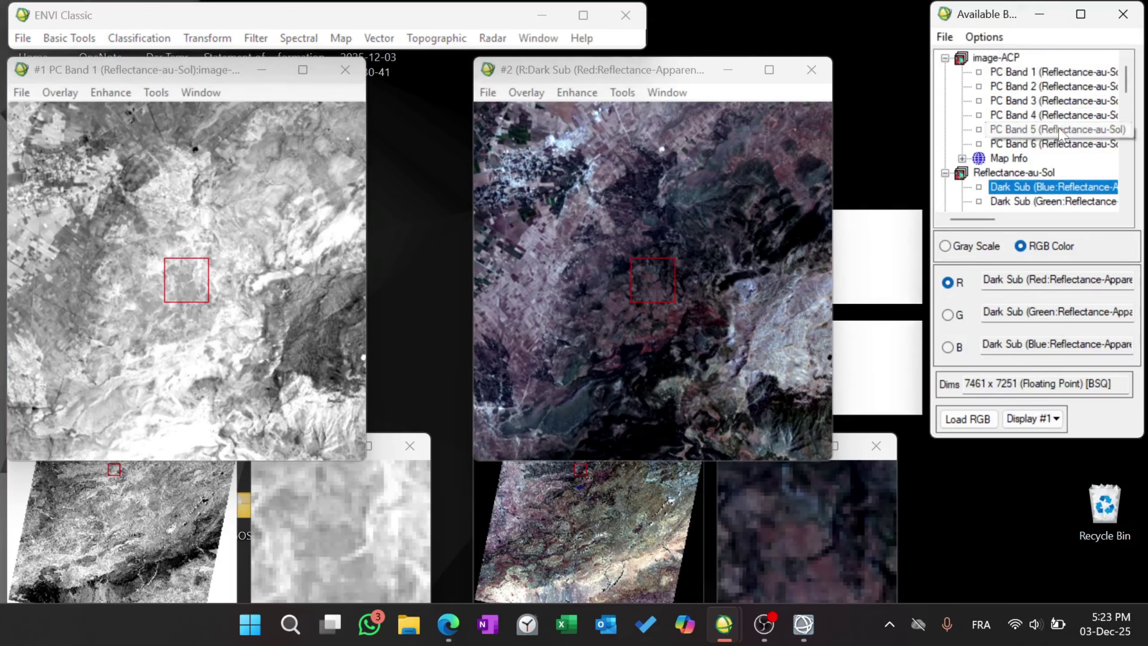
{"action": "left_click", "coordinate": [1014, 87]}
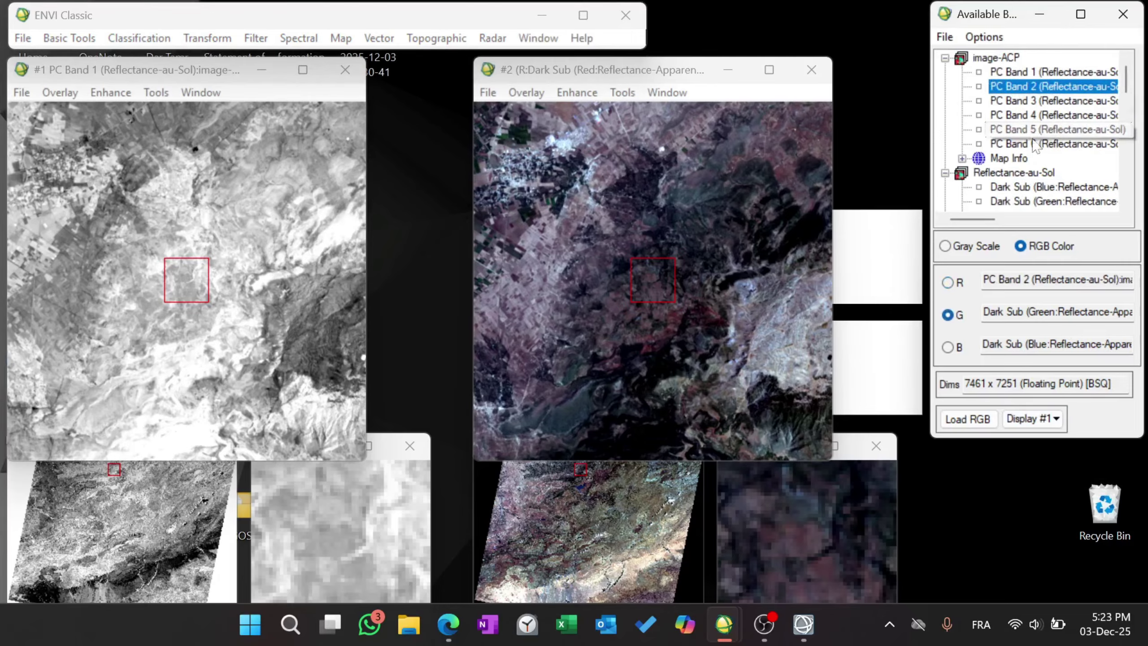
{"action": "left_click", "coordinate": [945, 246]}
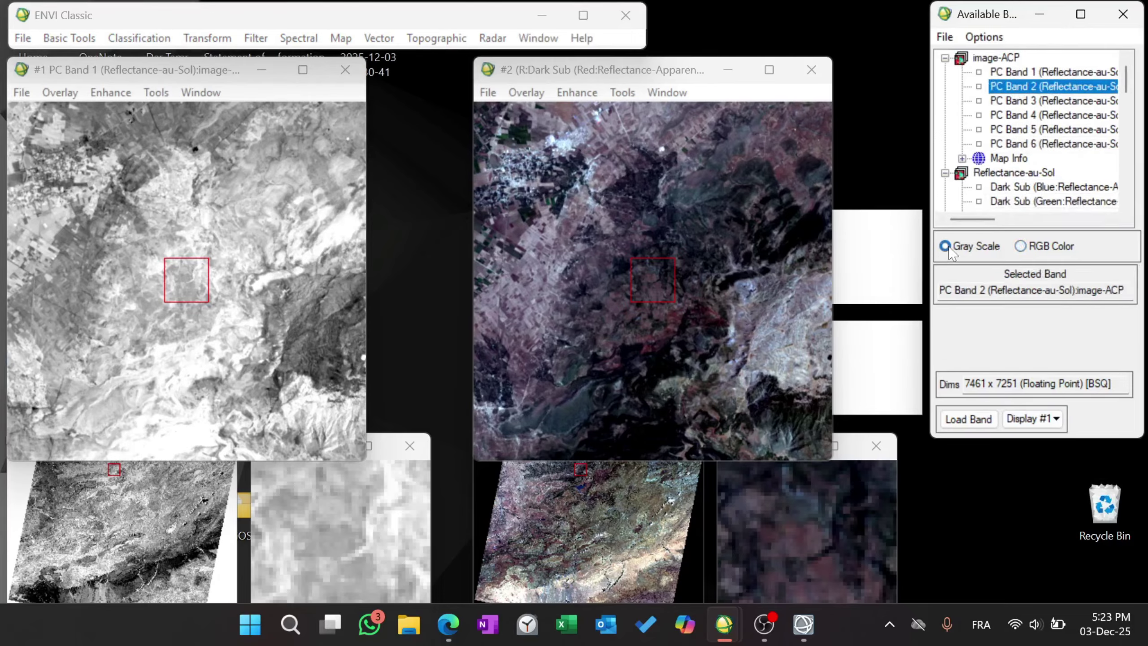
{"action": "left_click", "coordinate": [967, 419]}
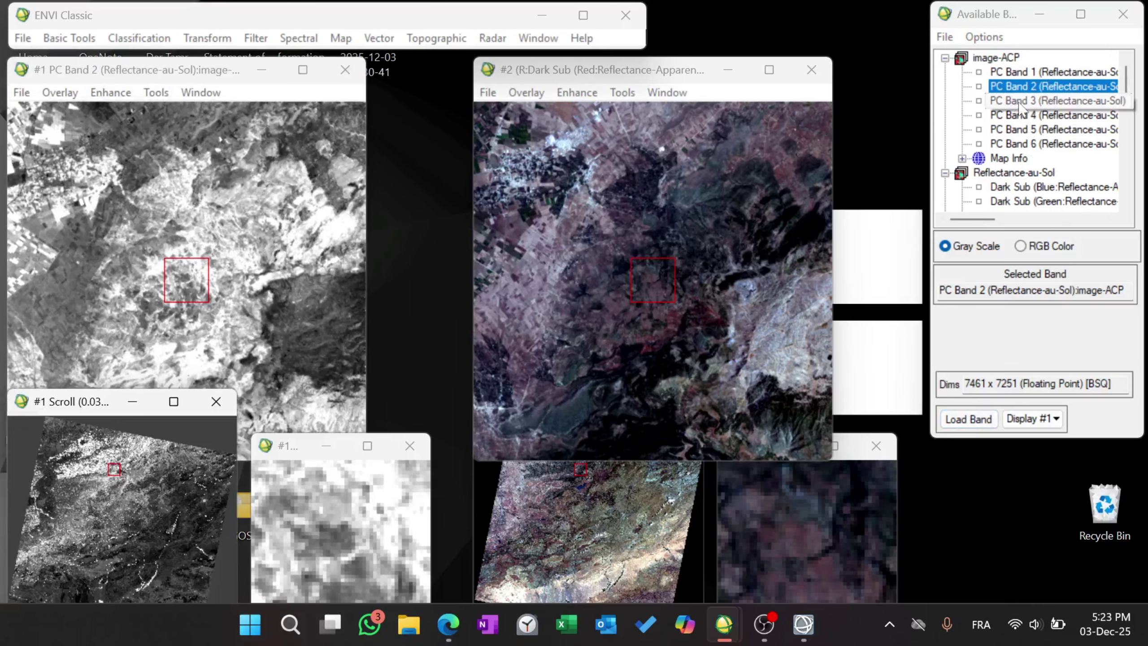
Step: Move the linked views to the circular irrigated fields in the northwest of the scene and reload PC Band 1 into Display #1
{"action": "left_click", "coordinate": [66, 495]}
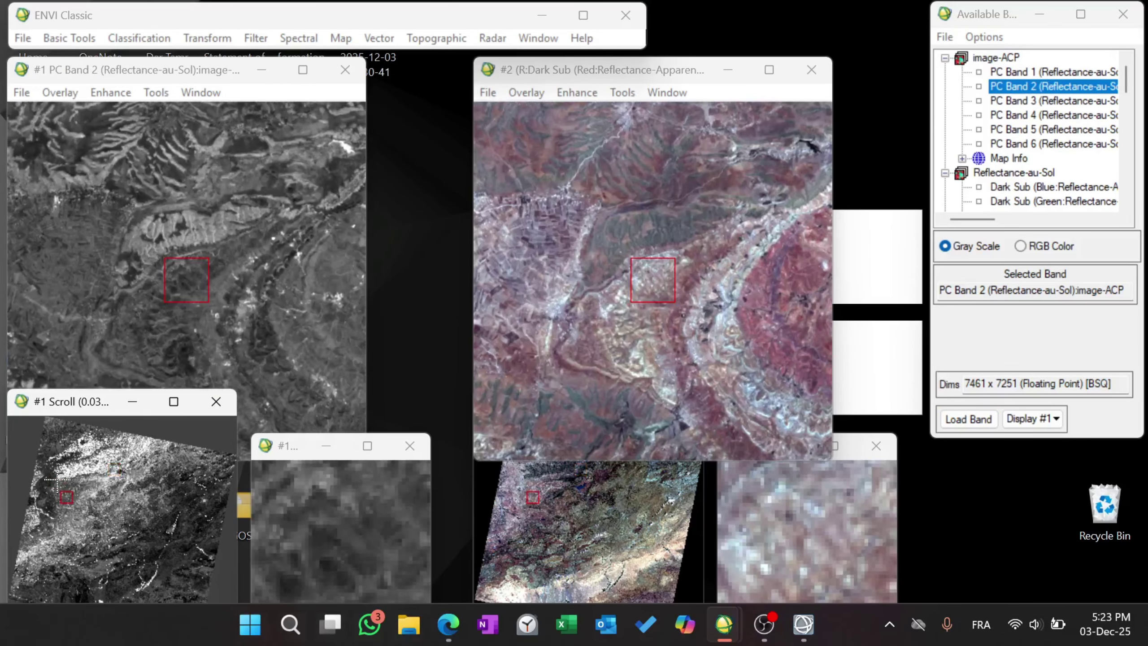
{"action": "left_click", "coordinate": [57, 480]}
{"action": "left_click", "coordinate": [55, 455]}
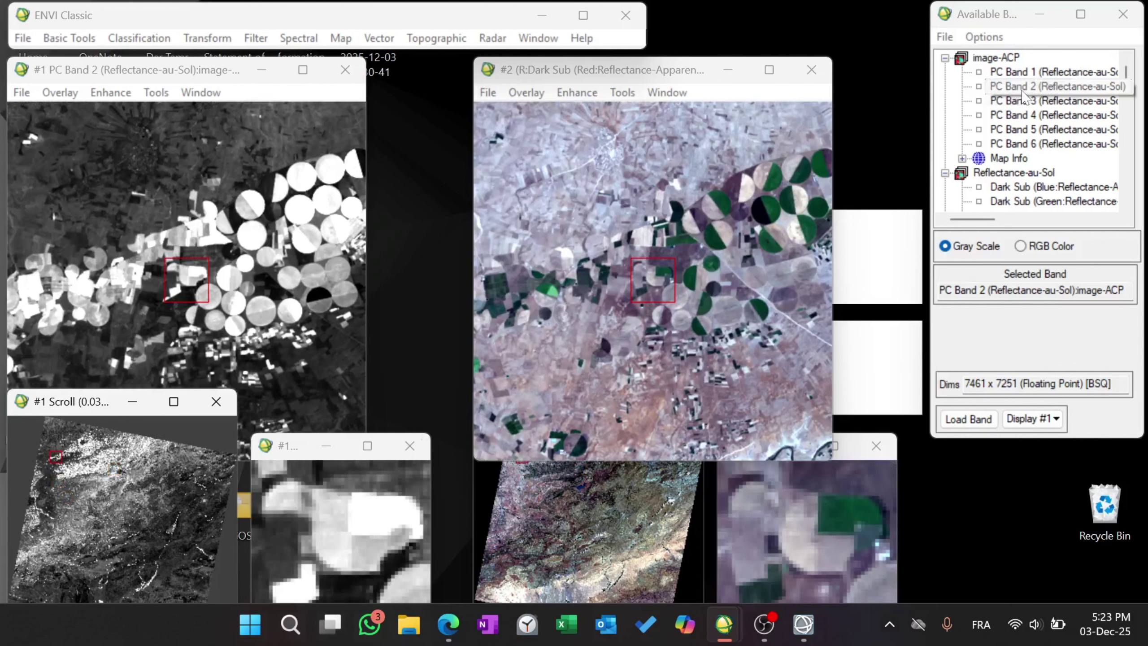
{"action": "left_click", "coordinate": [1012, 72]}
{"action": "left_click", "coordinate": [970, 419]}
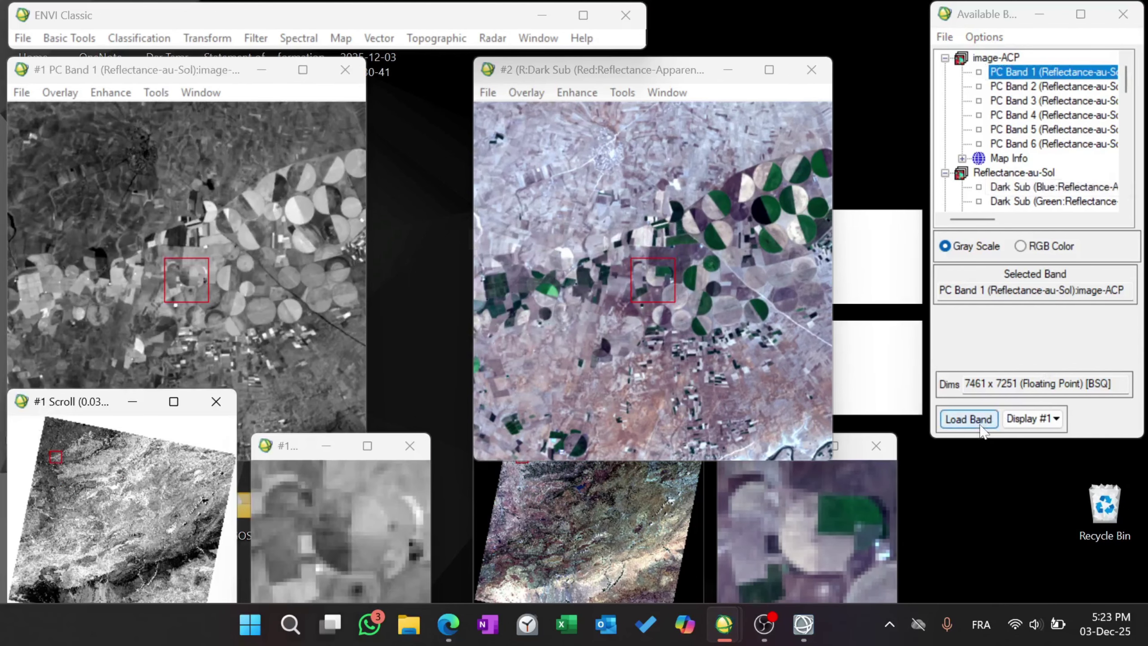
Step: Load PC Band 3 of image-ACP in gray scale into Display #1
{"action": "left_click", "coordinate": [1026, 87]}
{"action": "left_click", "coordinate": [1026, 100]}
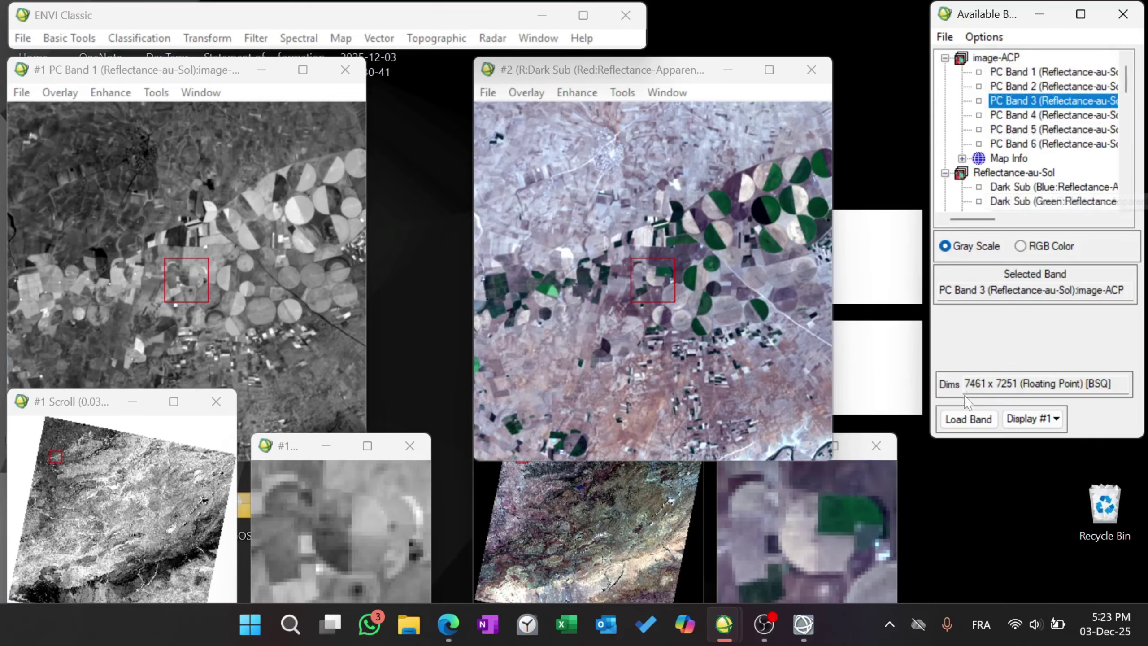
{"action": "left_click", "coordinate": [969, 419]}
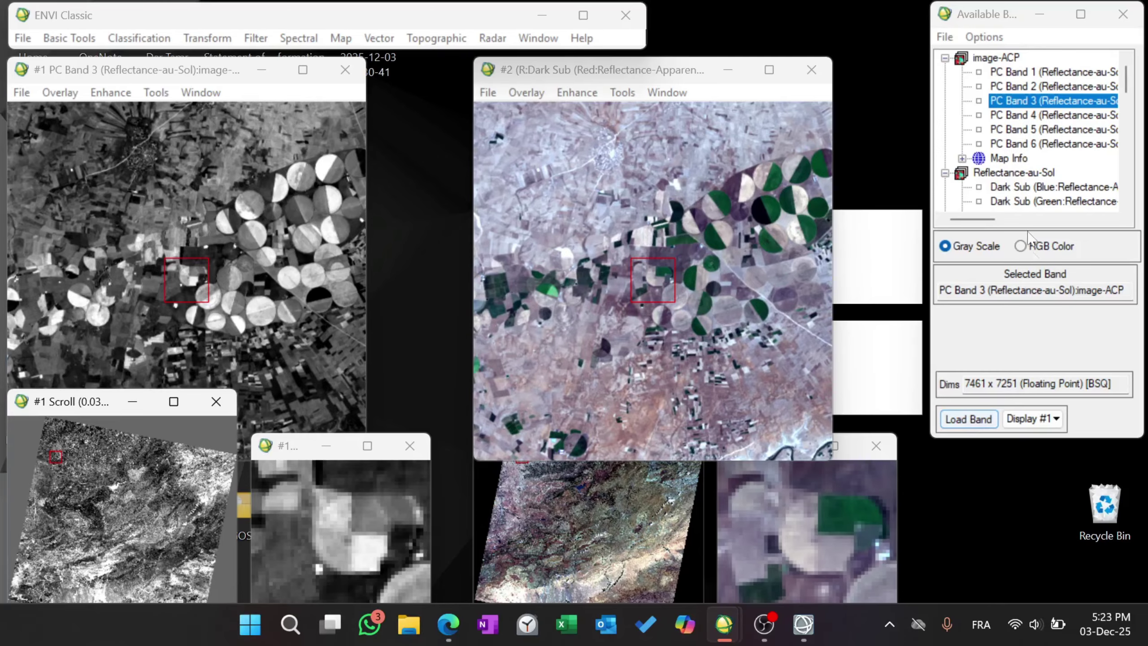
Step: Load PC Bands 4, 5 and 6 of image-ACP one after another in gray scale into Display #1 and centre the zoom on a half-and-half circular field
{"action": "left_click", "coordinate": [1026, 115]}
{"action": "left_click", "coordinate": [965, 425]}
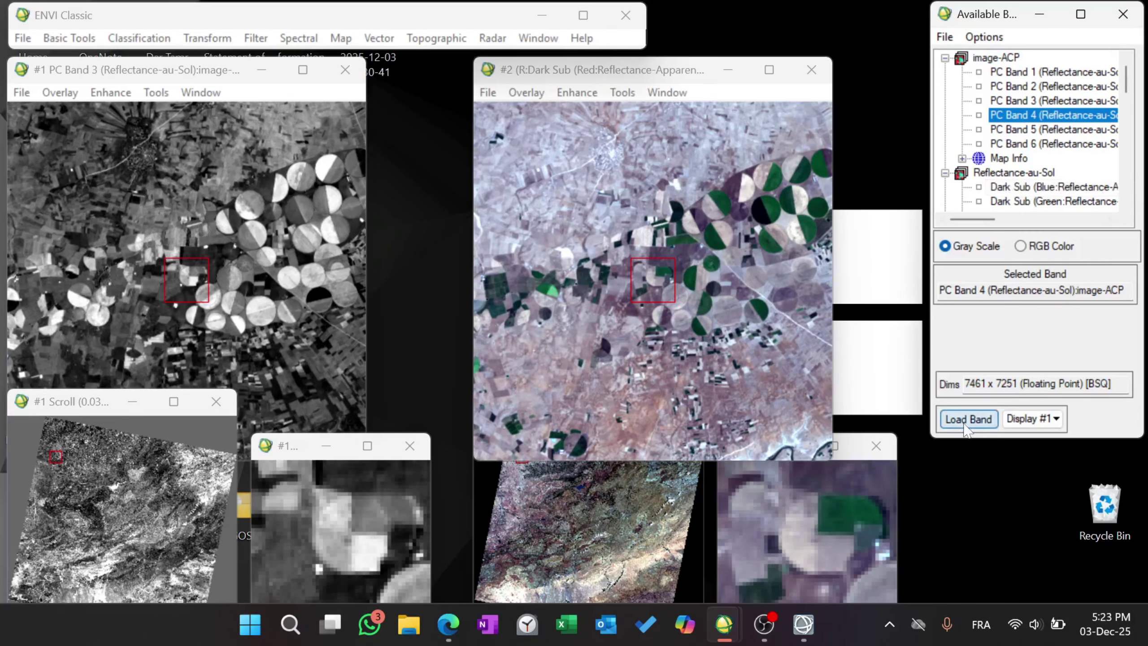
{"action": "left_click", "coordinate": [1013, 131]}
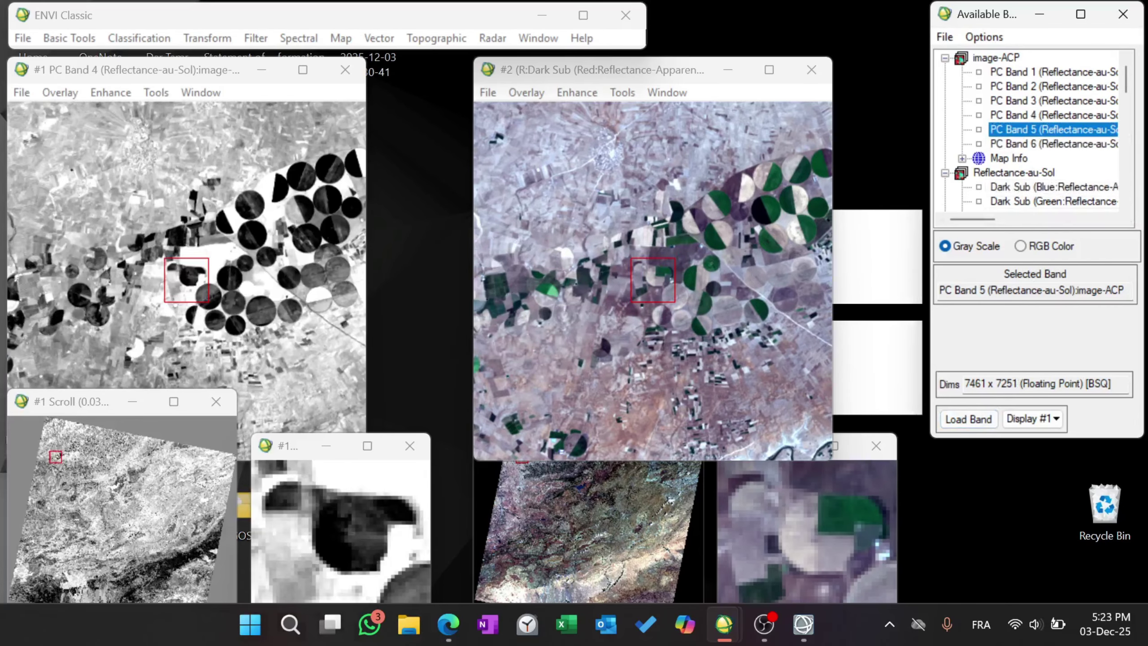
{"action": "left_click", "coordinate": [969, 420]}
{"action": "left_click", "coordinate": [1039, 145]}
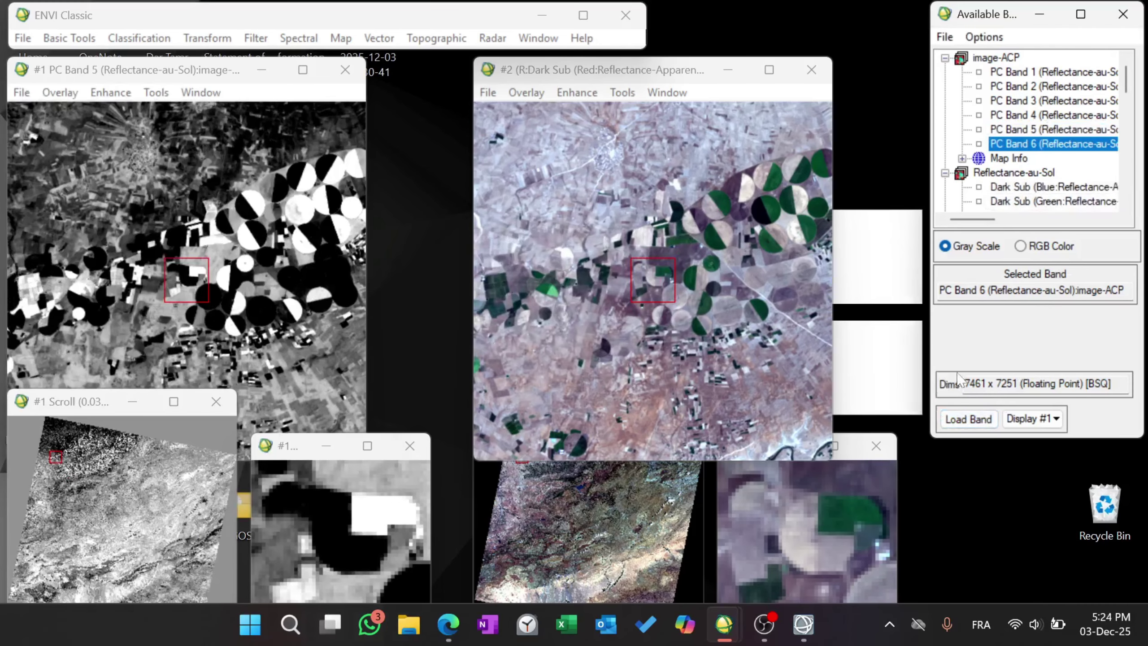
{"action": "left_click", "coordinate": [963, 420]}
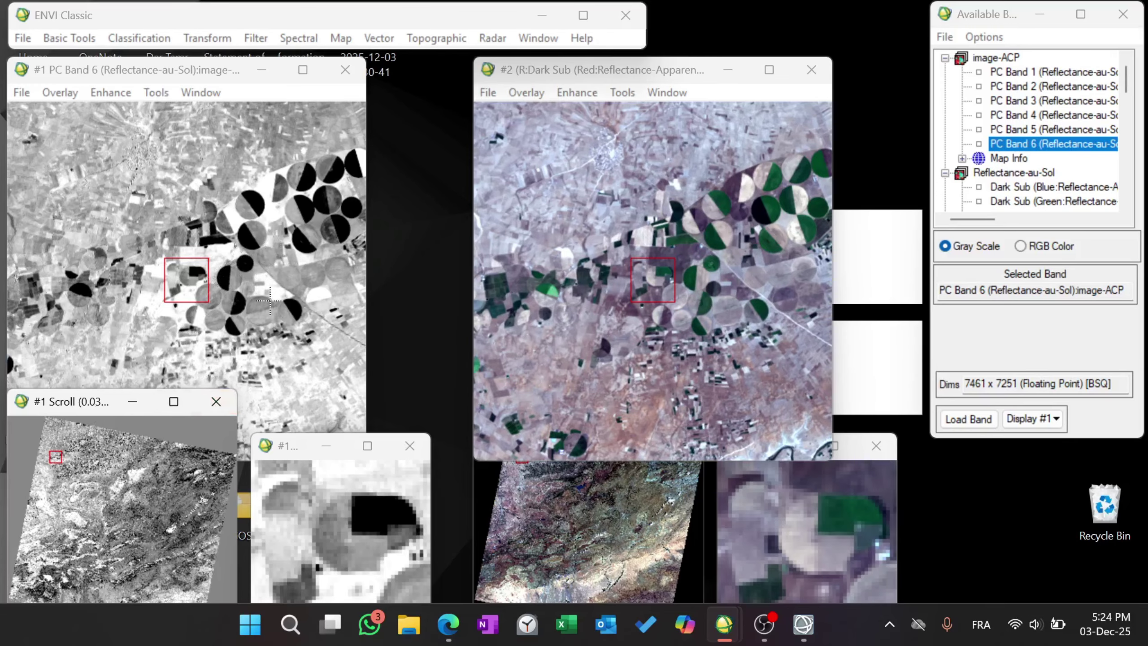
{"action": "left_click", "coordinate": [197, 318]}
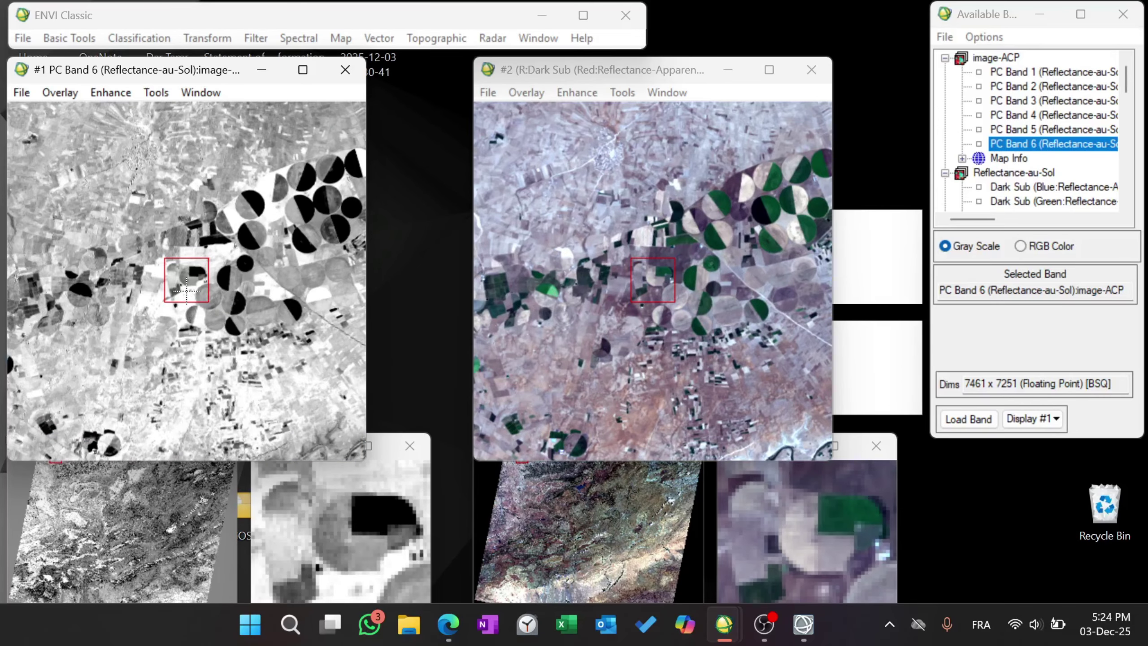
{"action": "left_click", "coordinate": [195, 320]}
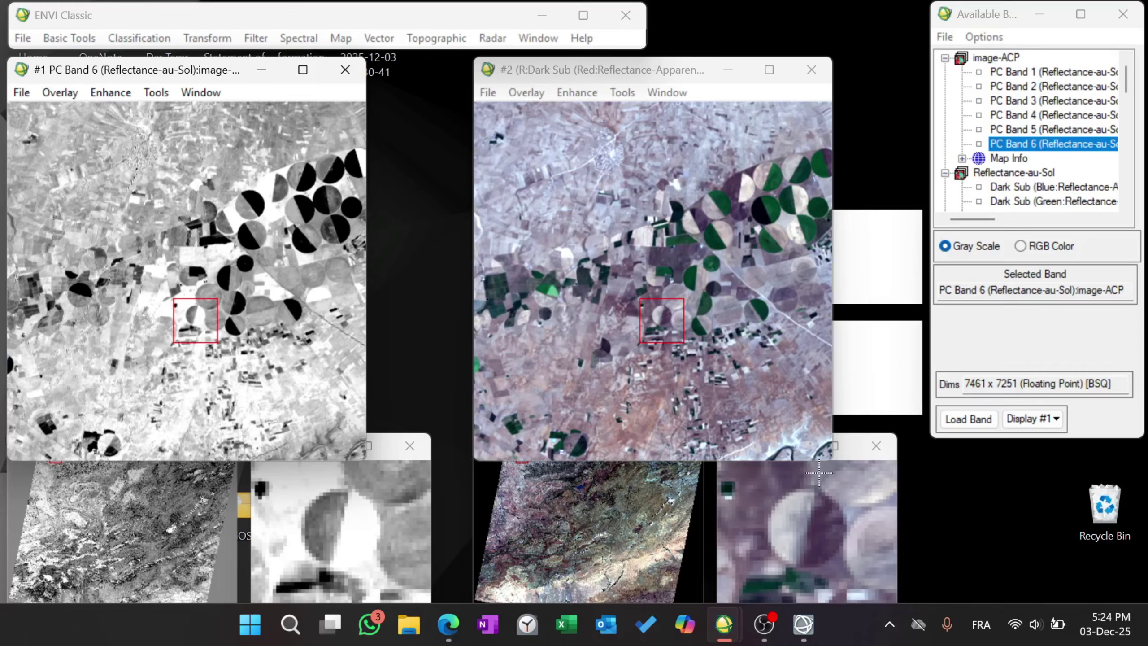
Step: Reload PC Band 1 of image-ACP in gray scale into Display #1 and move the linked zoom to a circular field beside the diagonal road
{"action": "left_click", "coordinate": [1008, 72]}
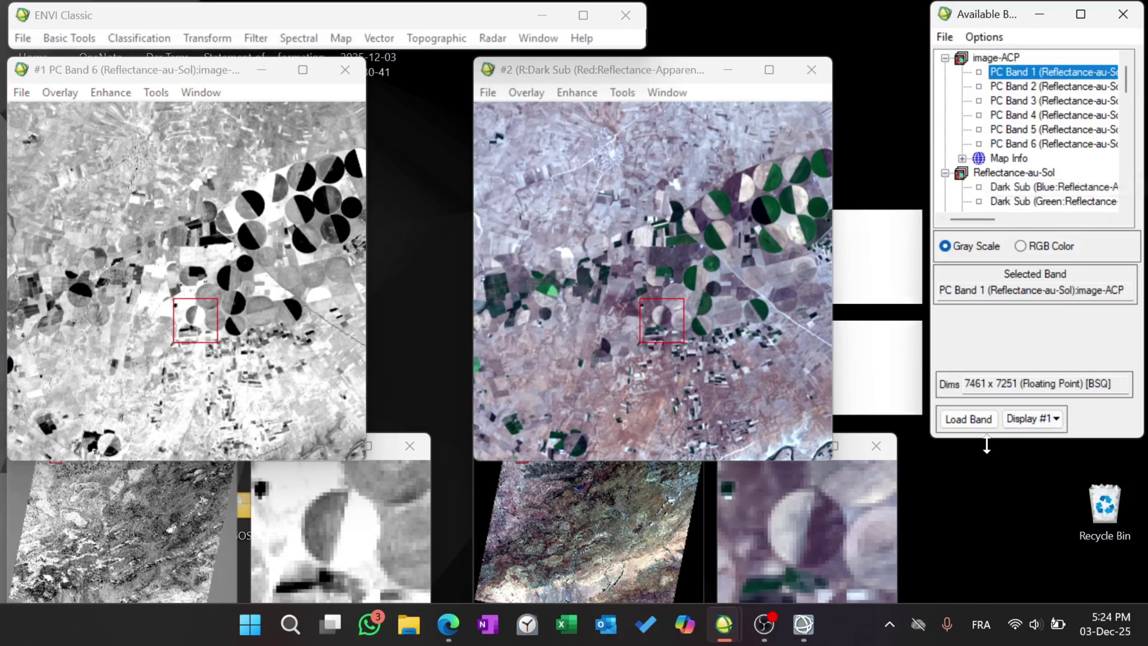
{"action": "left_click", "coordinate": [968, 418]}
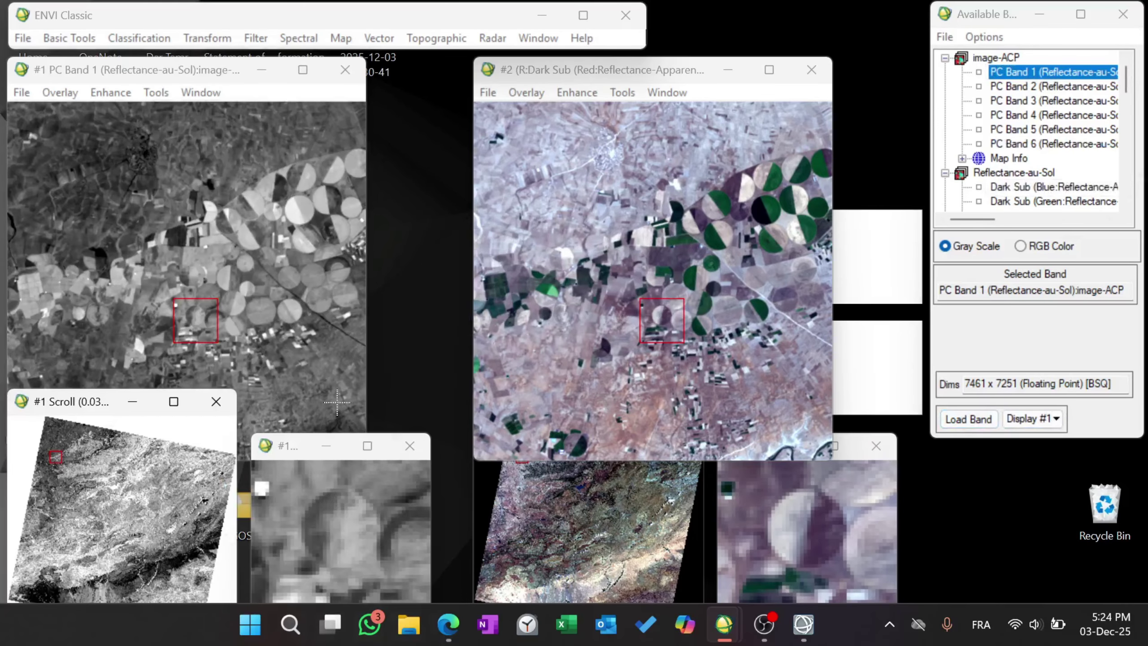
{"action": "left_click", "coordinate": [300, 298]}
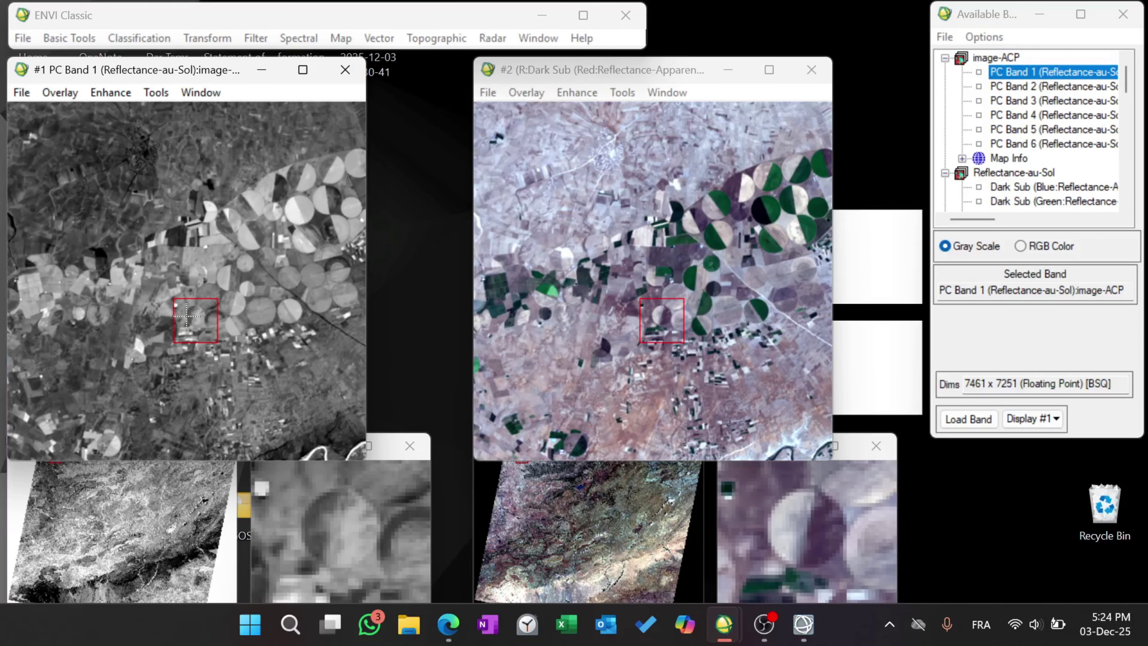
{"action": "left_click", "coordinate": [287, 277]}
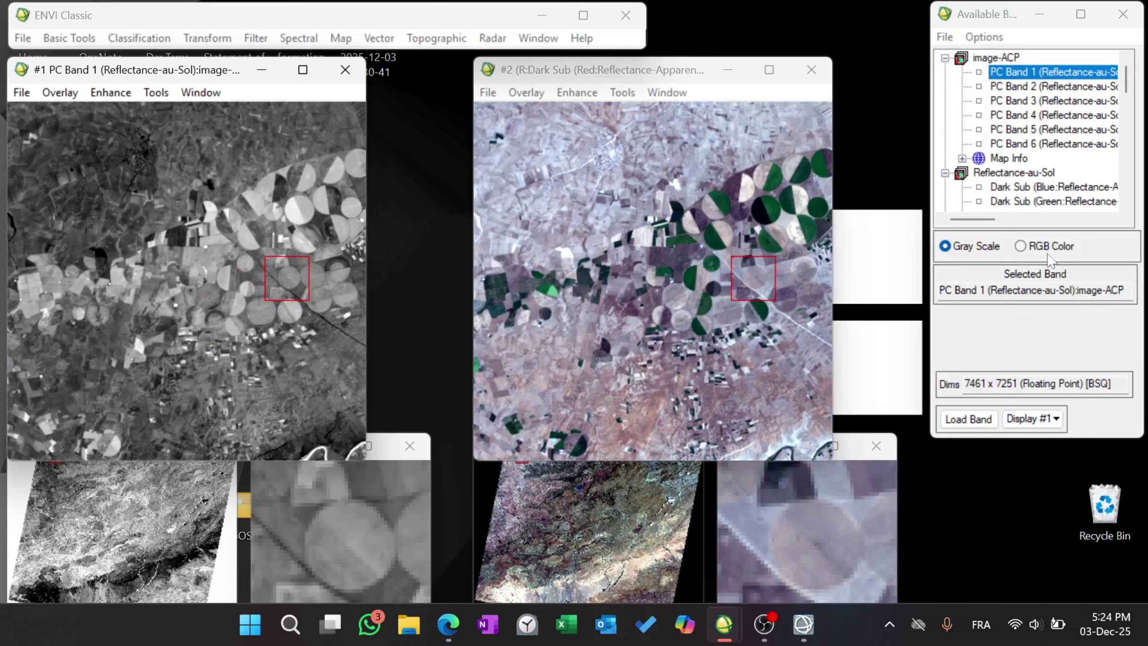
Step: Load an RGB composite of image-ACP into Display #1 with PC Band 1 as red, PC Band 2 as green and PC Band 3 as blue
{"action": "left_click", "coordinate": [1020, 246]}
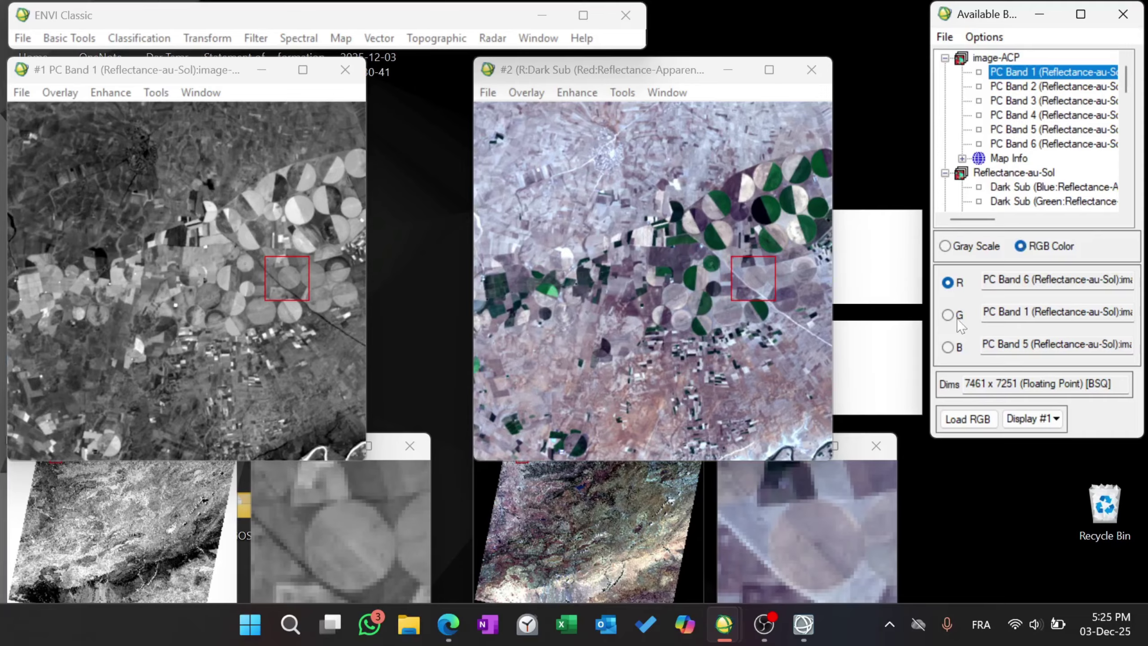
{"action": "left_click", "coordinate": [1021, 74]}
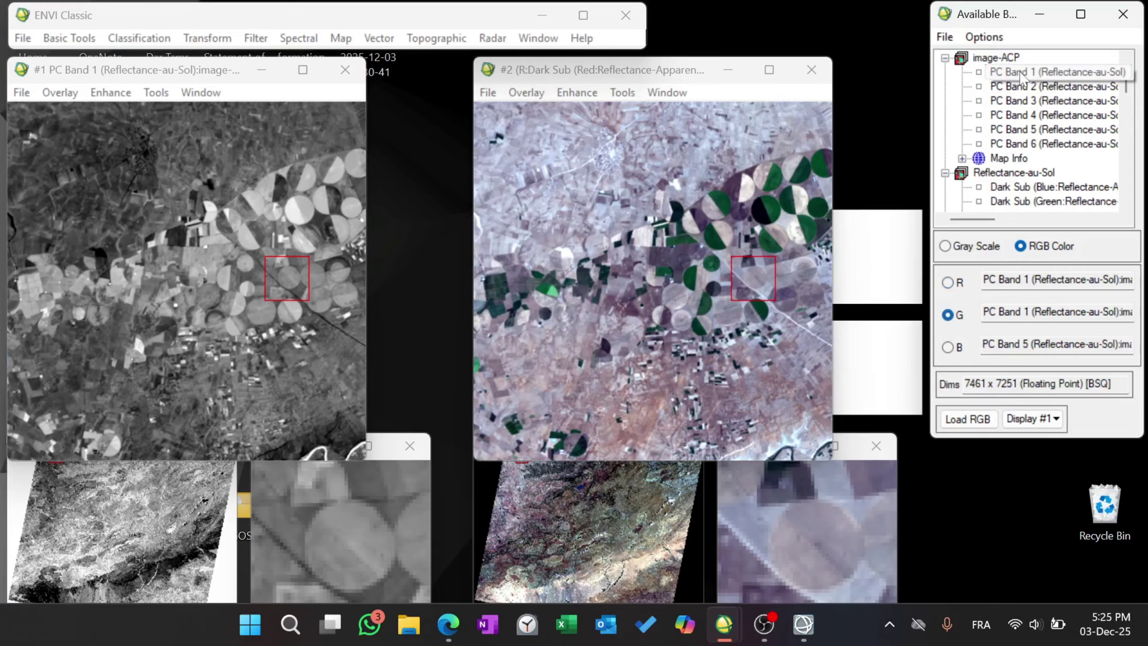
{"action": "left_click", "coordinate": [1039, 89]}
{"action": "left_click", "coordinate": [1040, 101]}
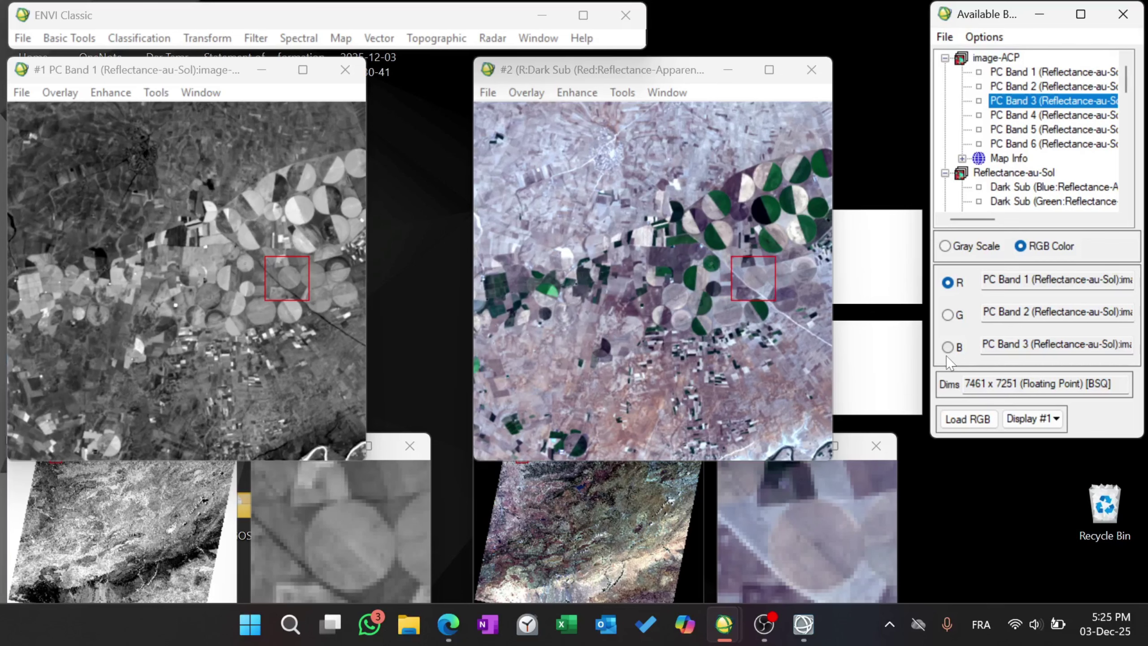
{"action": "left_click", "coordinate": [967, 419]}
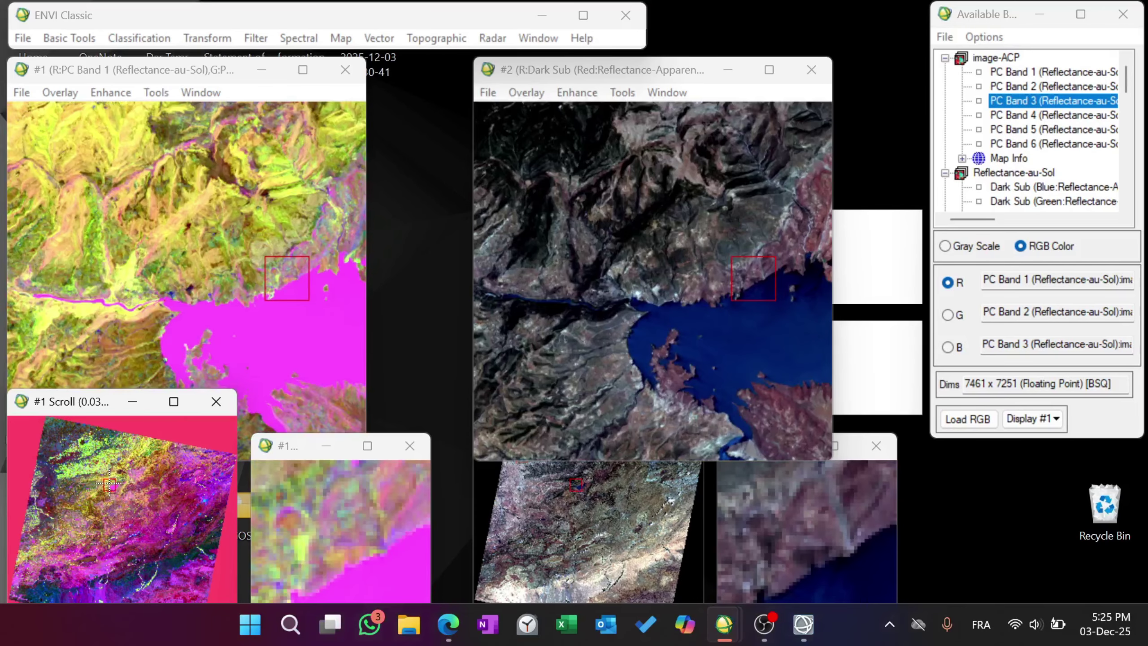
Step: Centre the linked views on the reservoir to compare its water in the ACP composite and the reflectance RGB image
{"action": "left_click", "coordinate": [110, 486]}
{"action": "left_click", "coordinate": [115, 488]}
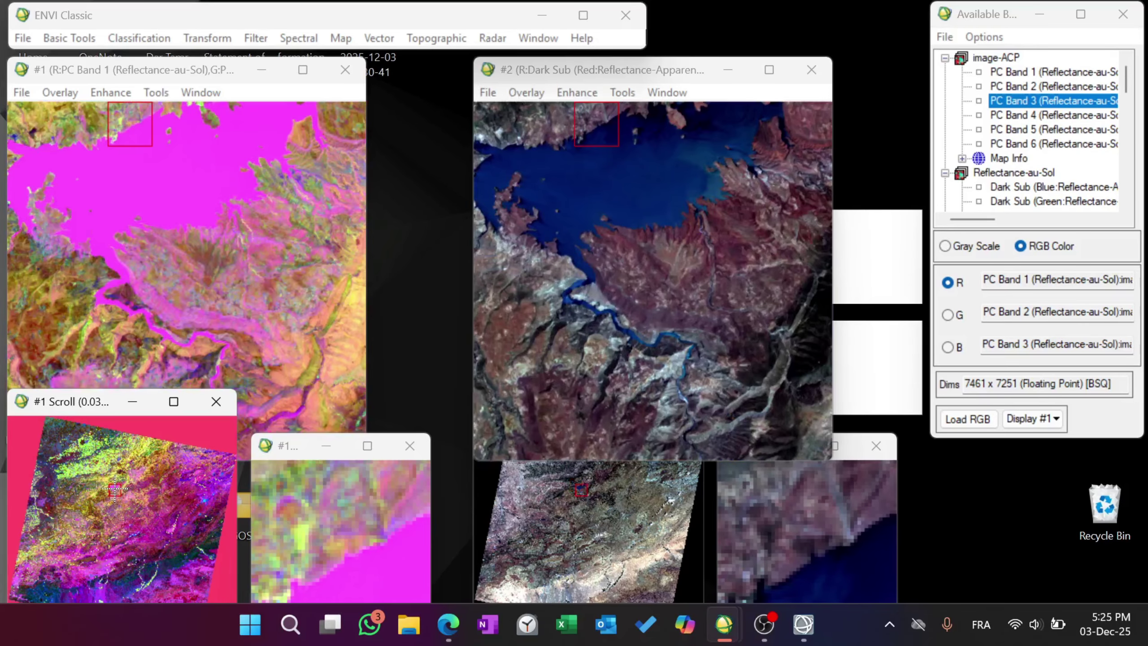
{"action": "left_click", "coordinate": [112, 487]}
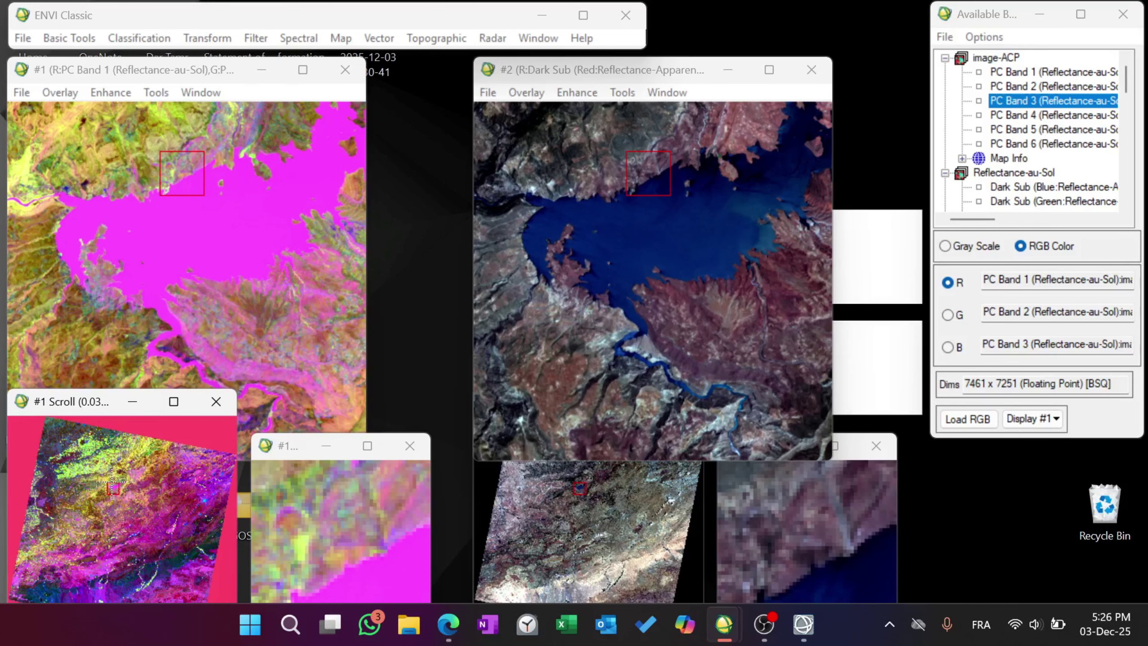
Step: Compare the two linked composites across the northern farmland and river areas, ending on the city at the foot of the mountains
{"action": "left_click_drag", "start_coordinate": [112, 486], "coordinate": [99, 464]}
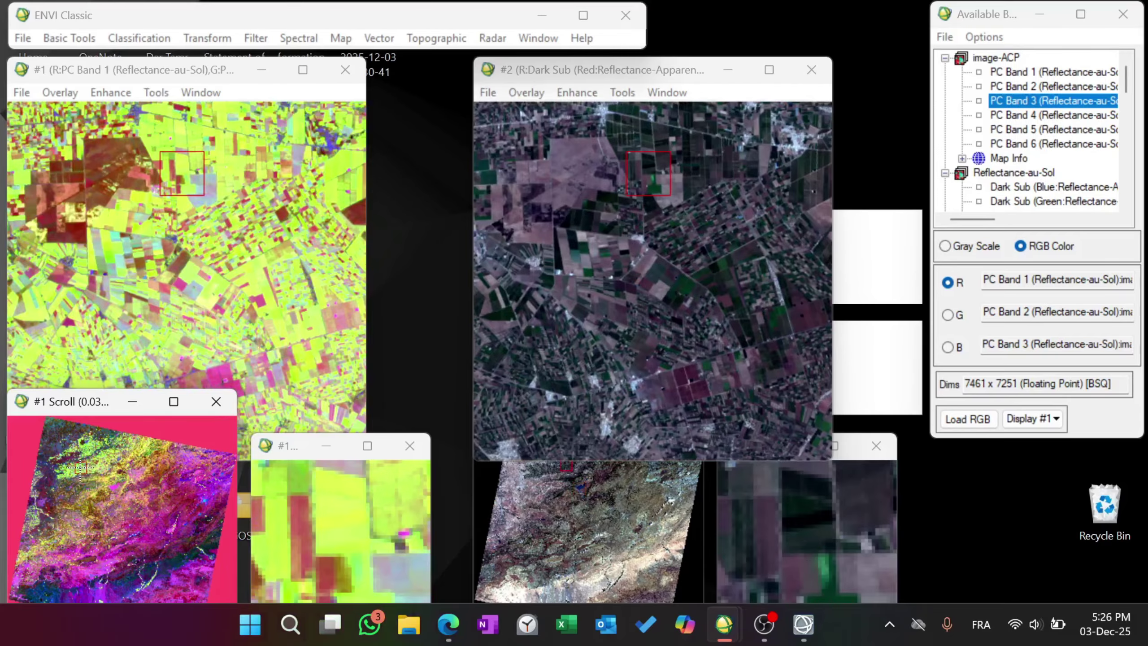
{"action": "left_click", "coordinate": [72, 452]}
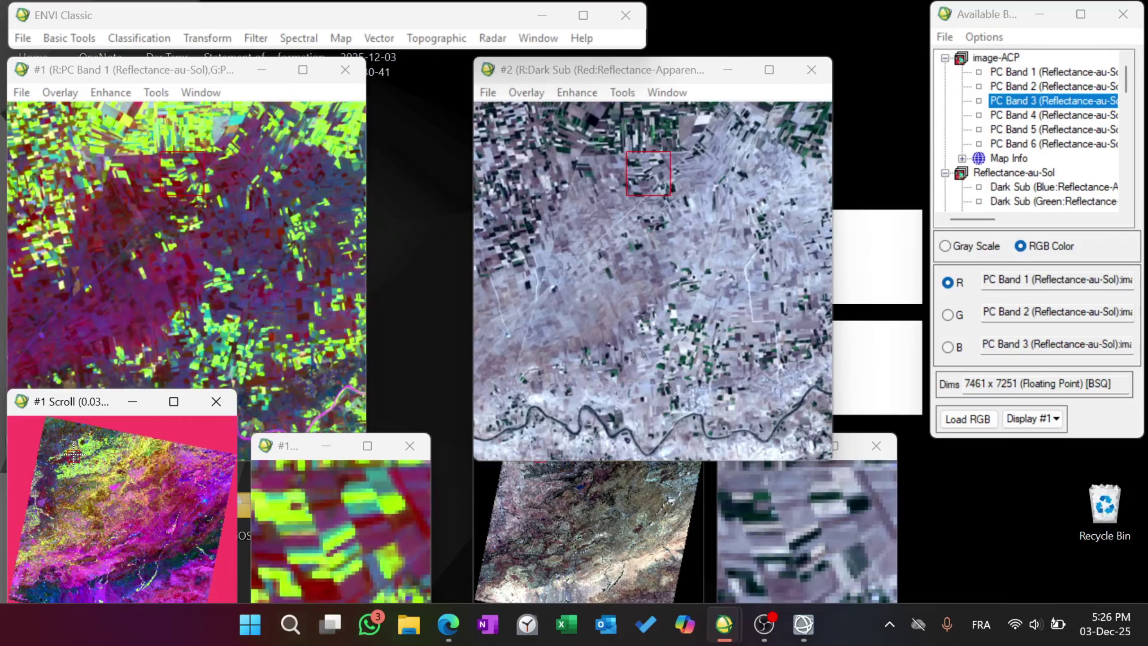
{"action": "left_click", "coordinate": [57, 482]}
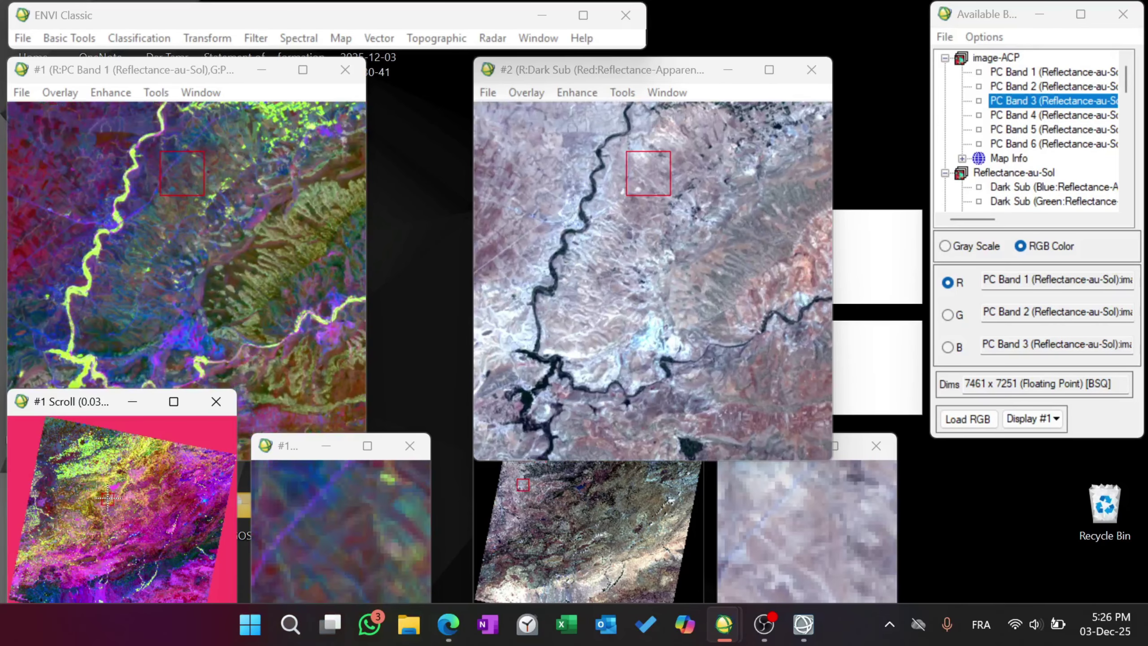
{"action": "left_click", "coordinate": [63, 439]}
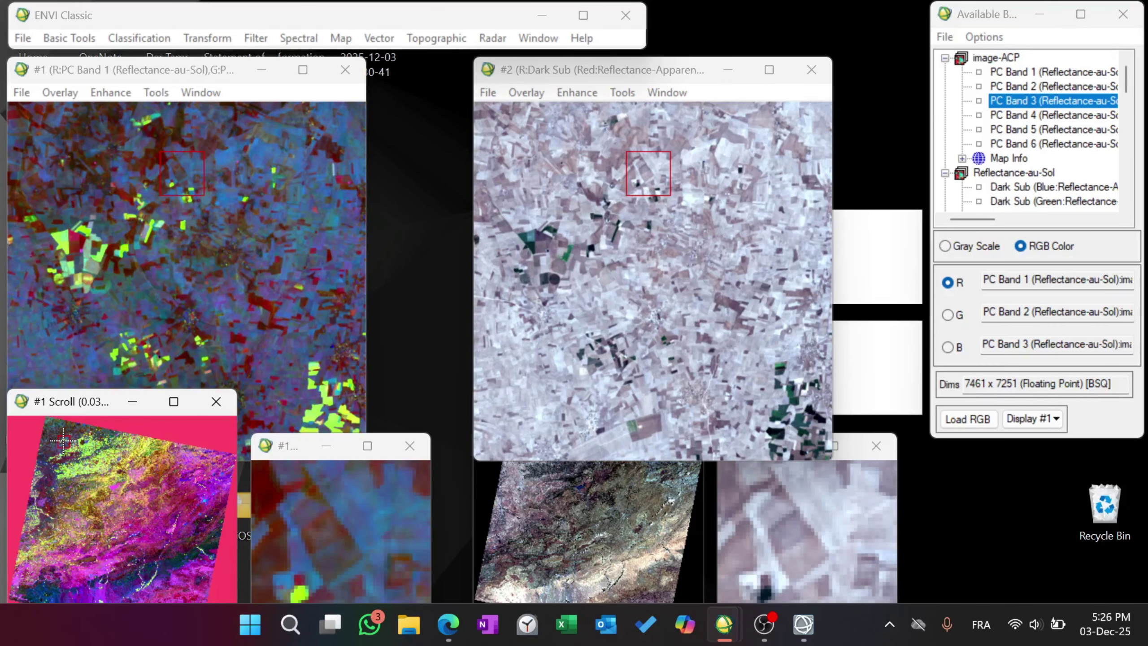
{"action": "left_click", "coordinate": [105, 438]}
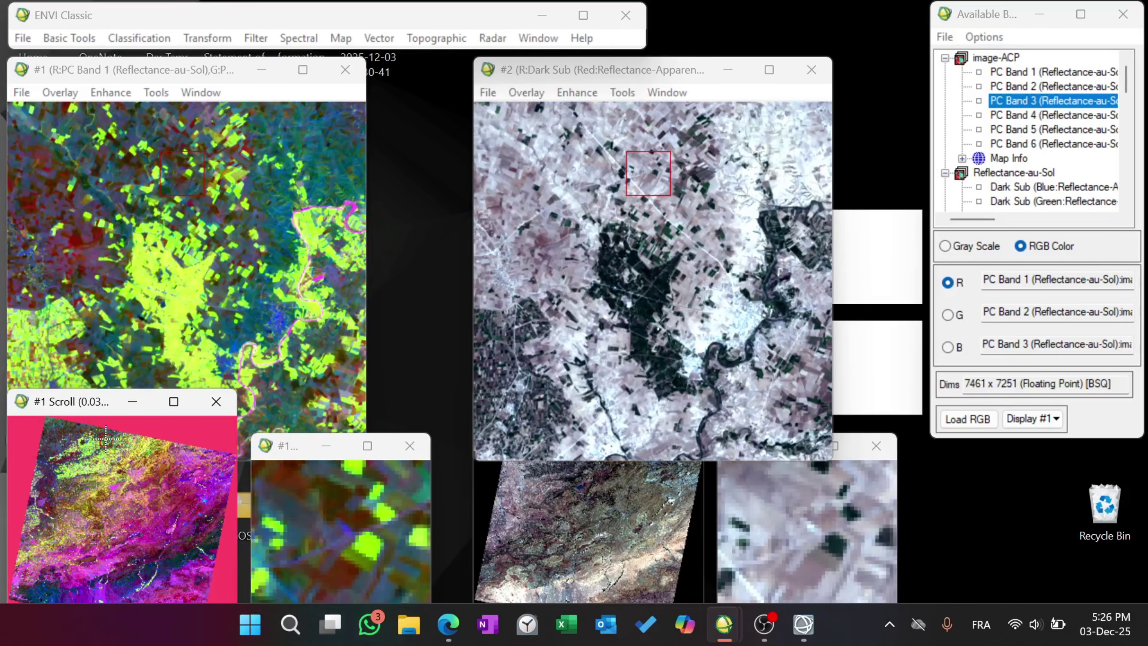
{"action": "left_click", "coordinate": [118, 461]}
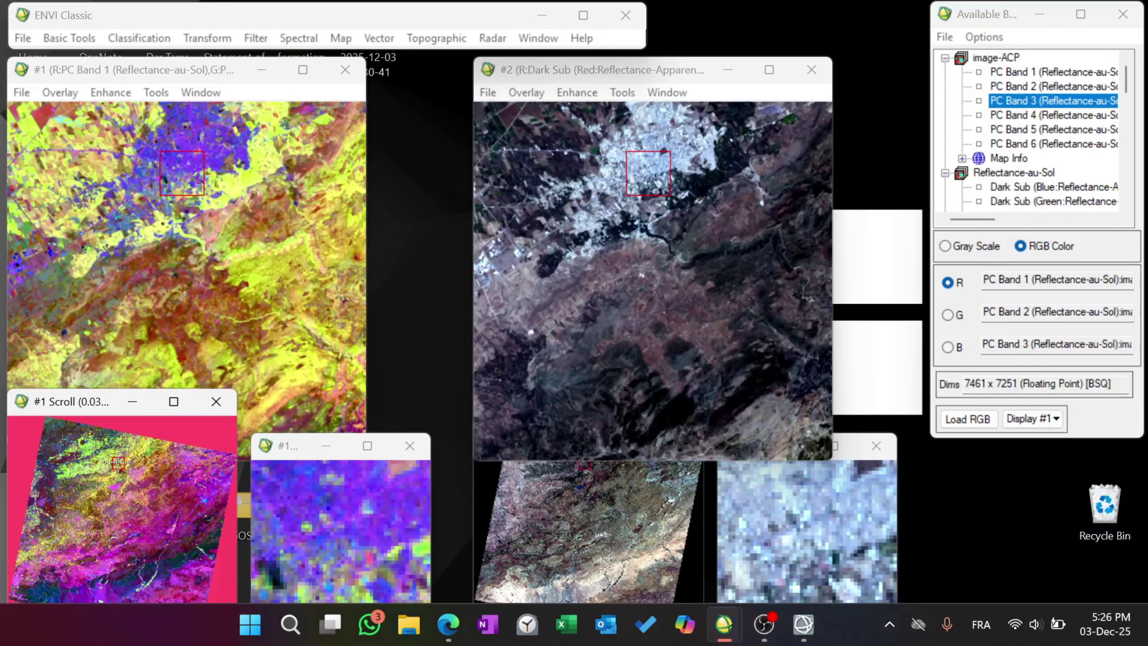
{"action": "left_click", "coordinate": [117, 456]}
{"action": "left_click", "coordinate": [118, 459]}
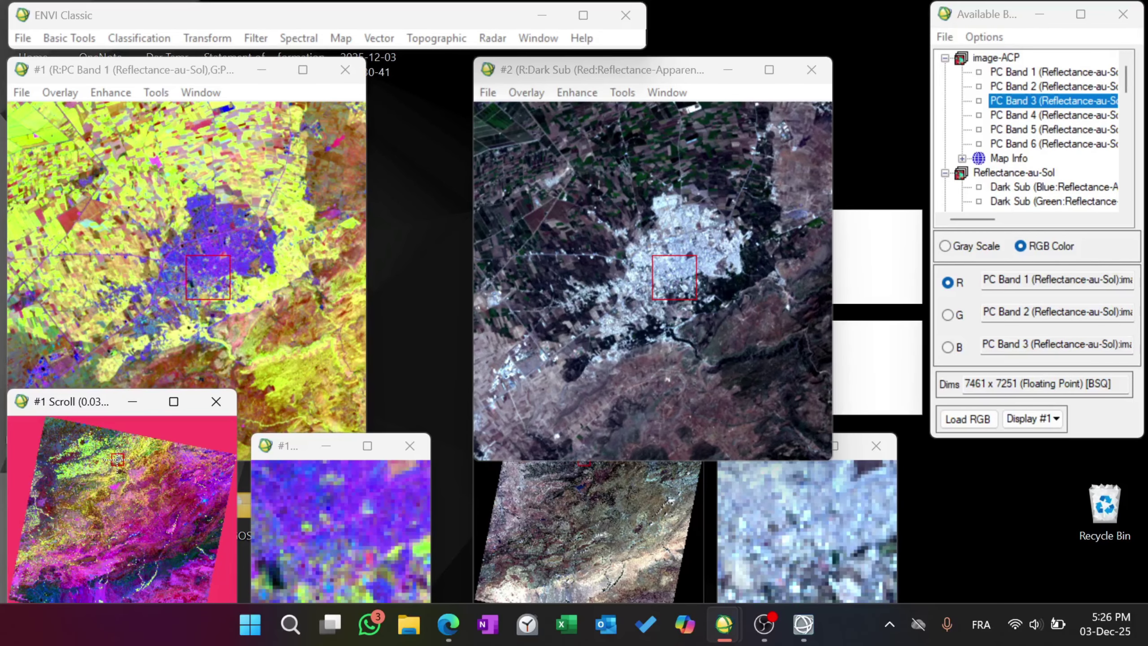
Step: Centre the linked views on the town beside the large bare tract surrounded by cultivated fields and compare both composites there
{"action": "left_click", "coordinate": [72, 440]}
{"action": "left_click", "coordinate": [82, 442]}
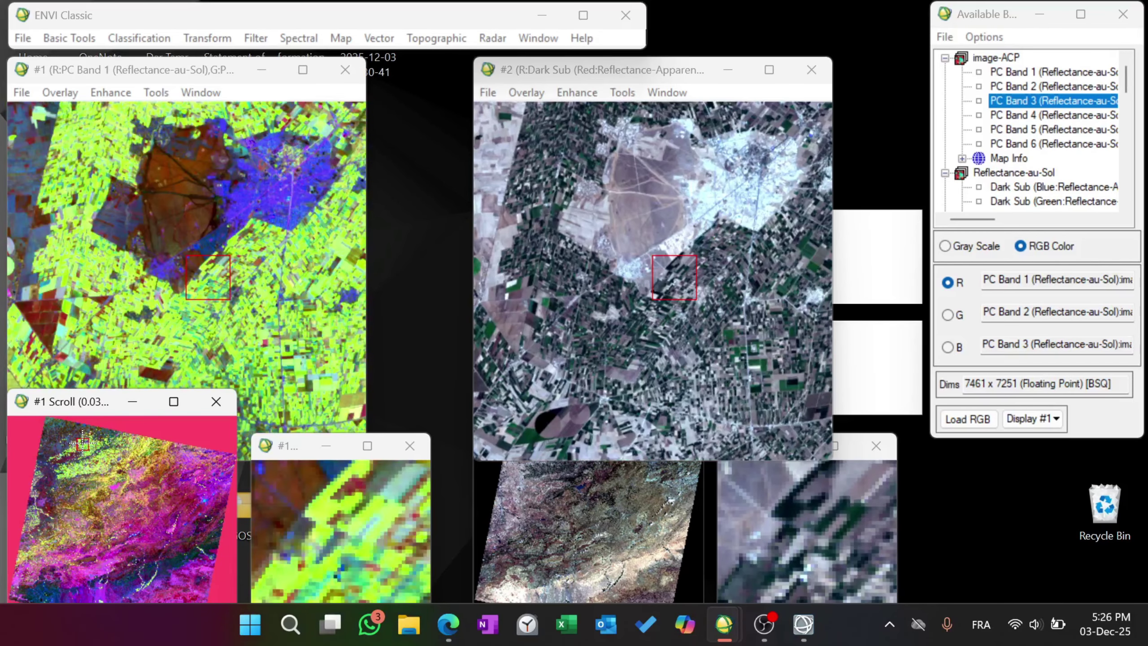
{"action": "left_click", "coordinate": [82, 441]}
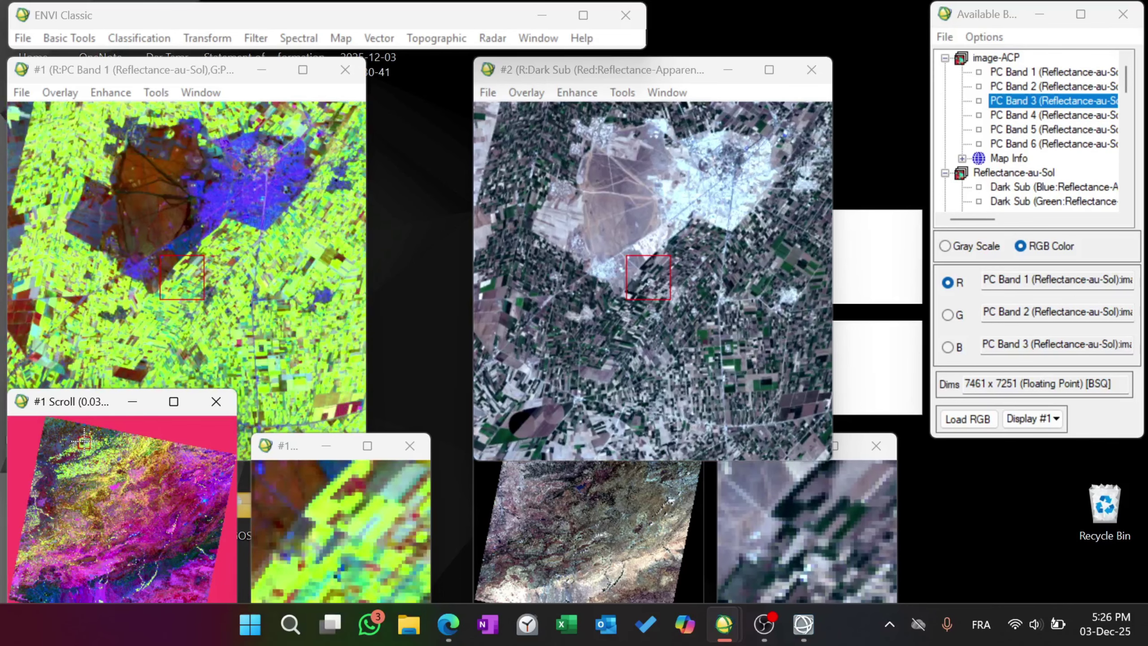
{"action": "left_click", "coordinate": [82, 439]}
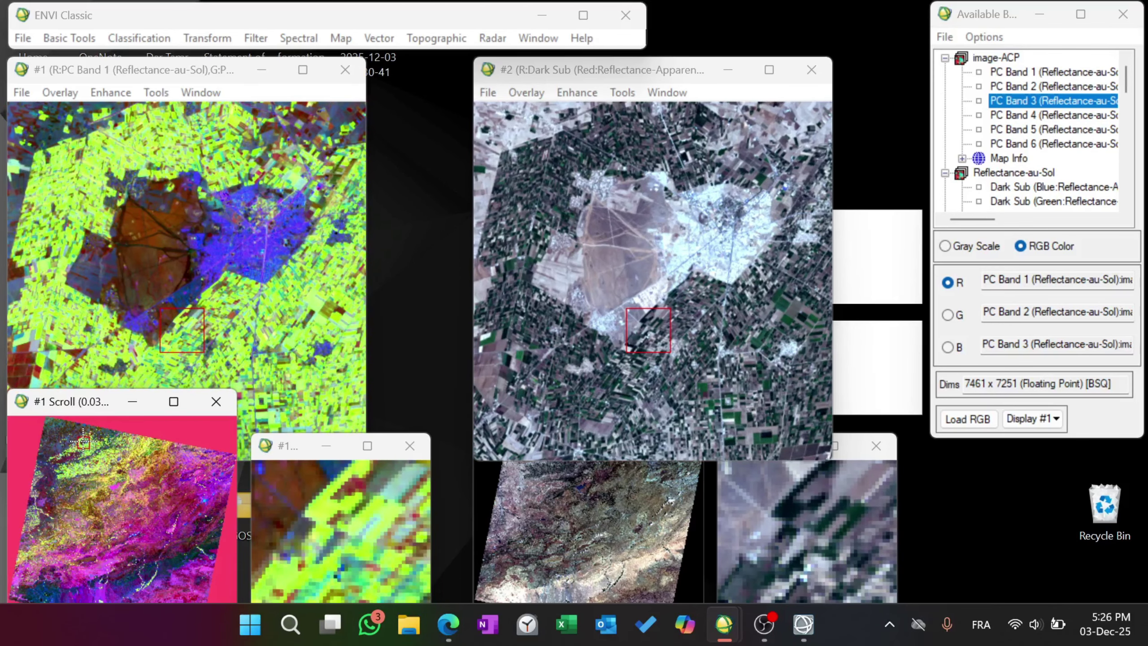
{"action": "left_click", "coordinate": [764, 625]}
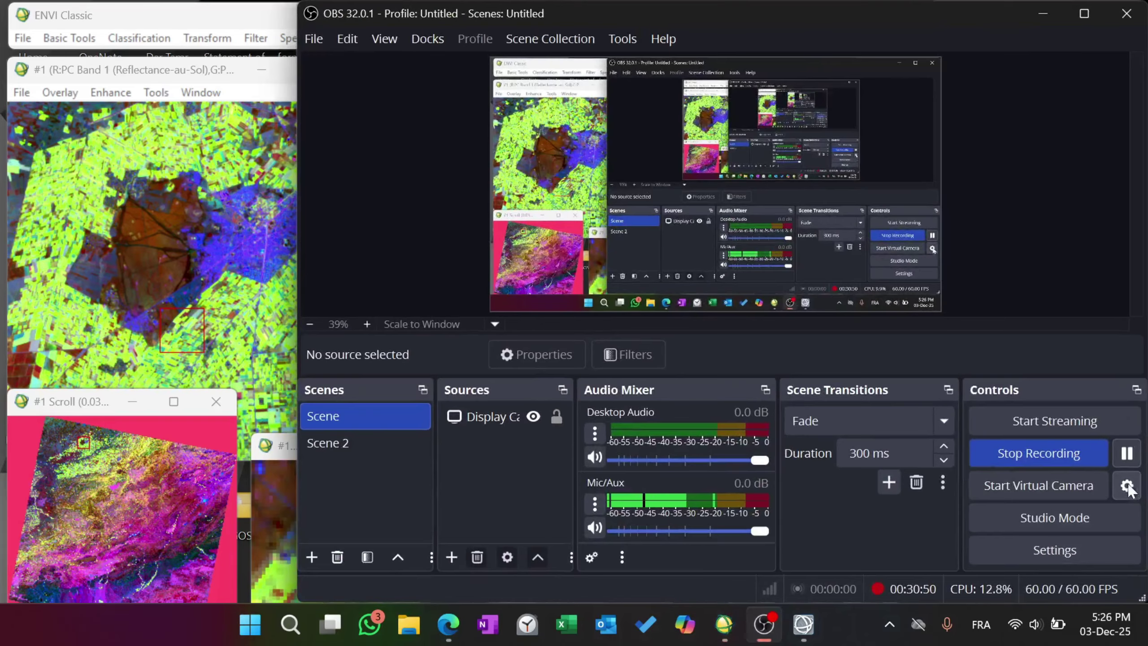
{"action": "left_click", "coordinate": [1127, 453]}
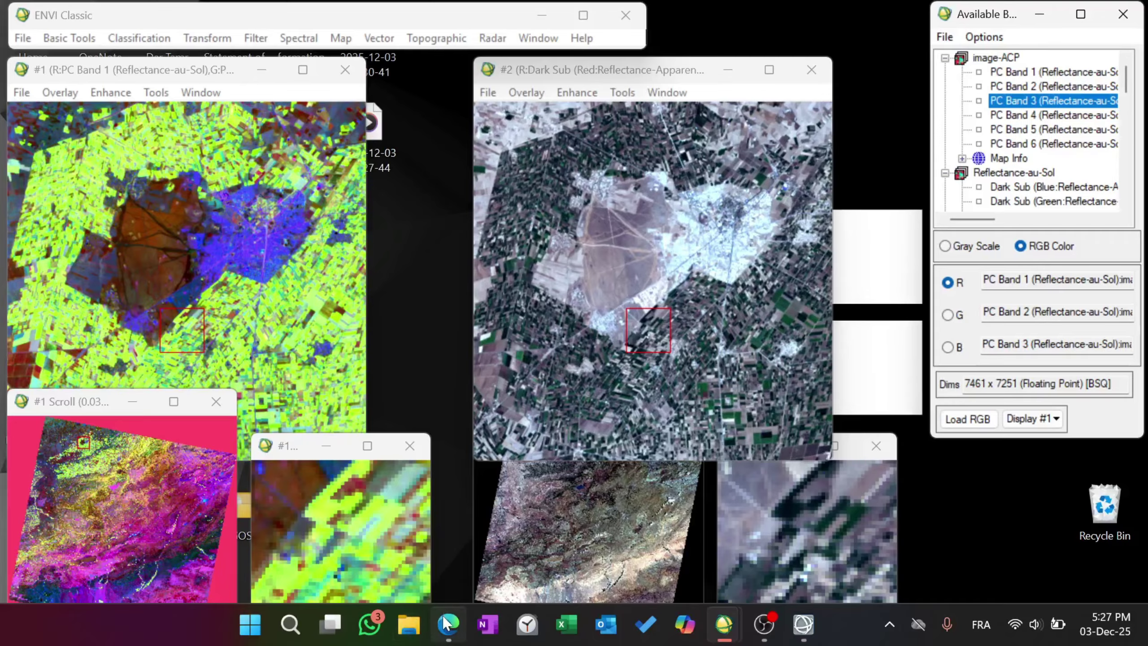
Step: Switch to the lab PDF in Edge and read the instruction on page 15 about viewing the ACP image's statistics file
{"action": "left_click", "coordinate": [447, 623]}
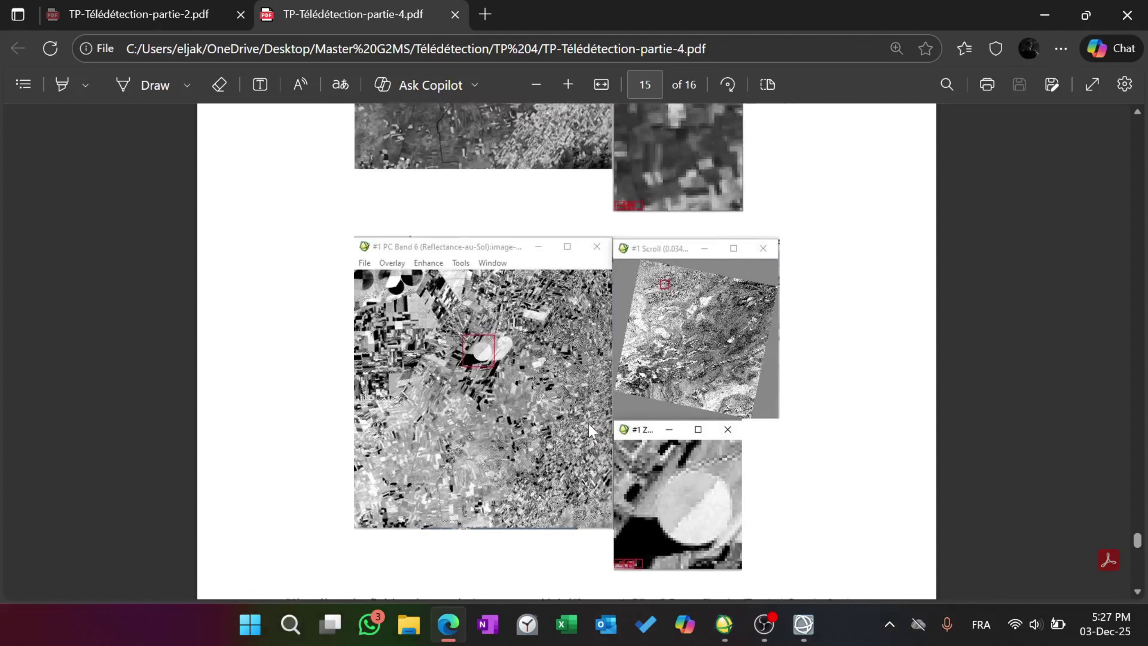
{"action": "scroll", "coordinate": [590, 429], "scroll_direction": "down", "scroll_amount": 10}
{"action": "scroll", "coordinate": [590, 430], "scroll_direction": "up", "scroll_amount": 10}
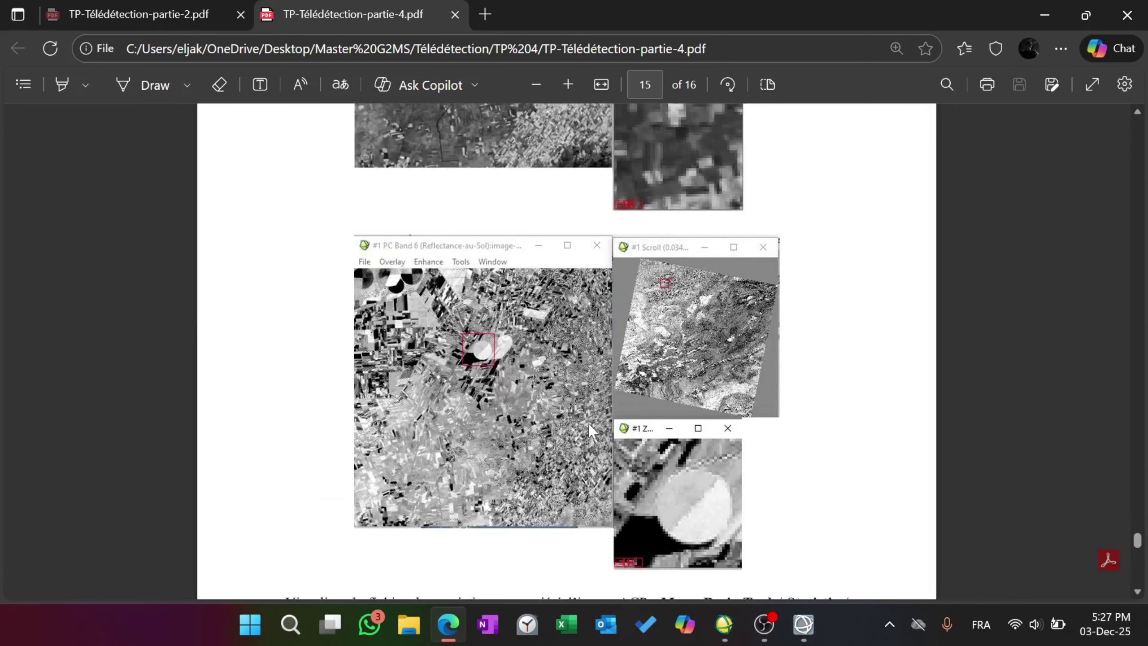
{"action": "scroll", "coordinate": [590, 427], "scroll_direction": "down", "scroll_amount": 5}
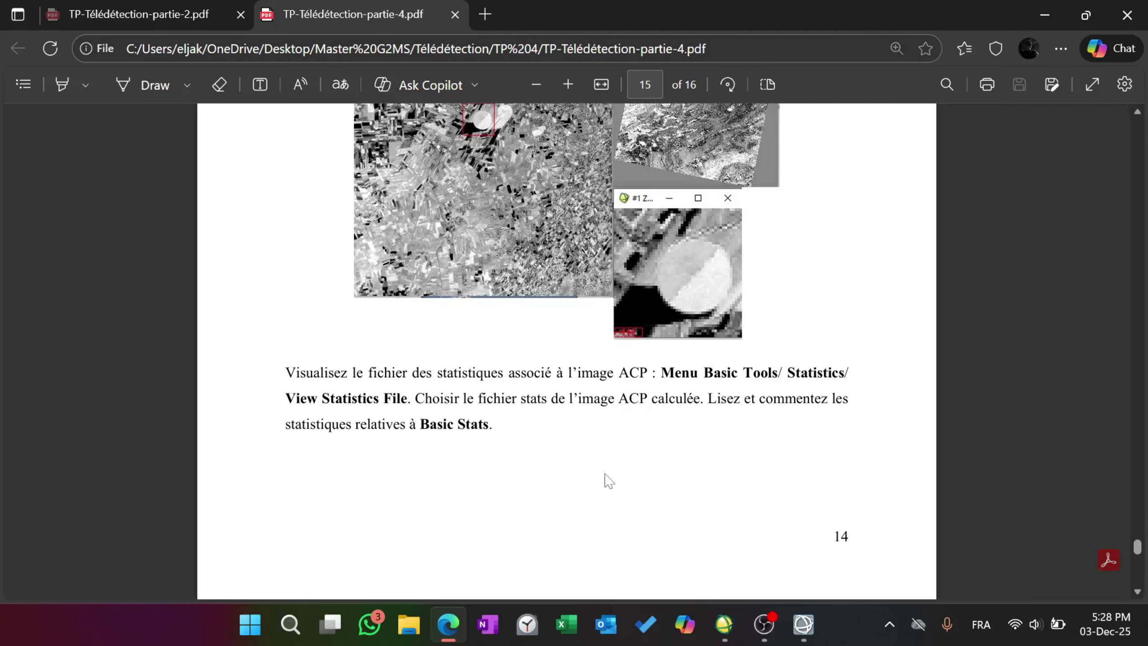
{"action": "scroll", "coordinate": [608, 481], "scroll_direction": "down", "scroll_amount": 1}
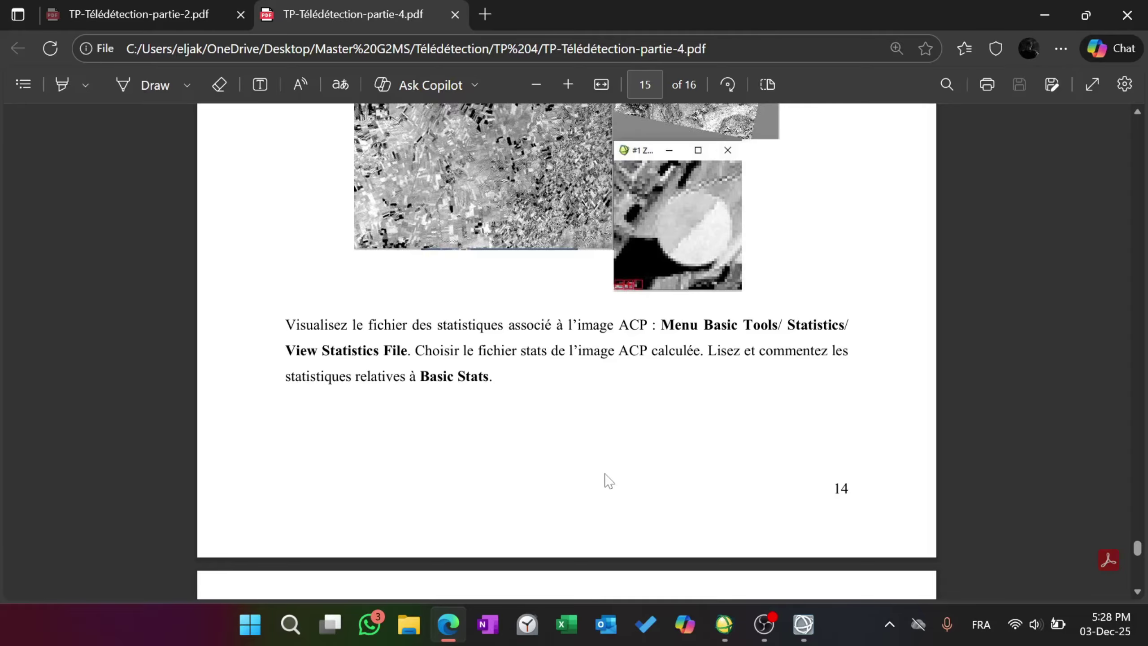
Step: Switch to ENVI Classic, request a statistics file to view, and browse to the personal subfolder of Télédétection > TP 4
{"action": "left_click", "coordinate": [1044, 15]}
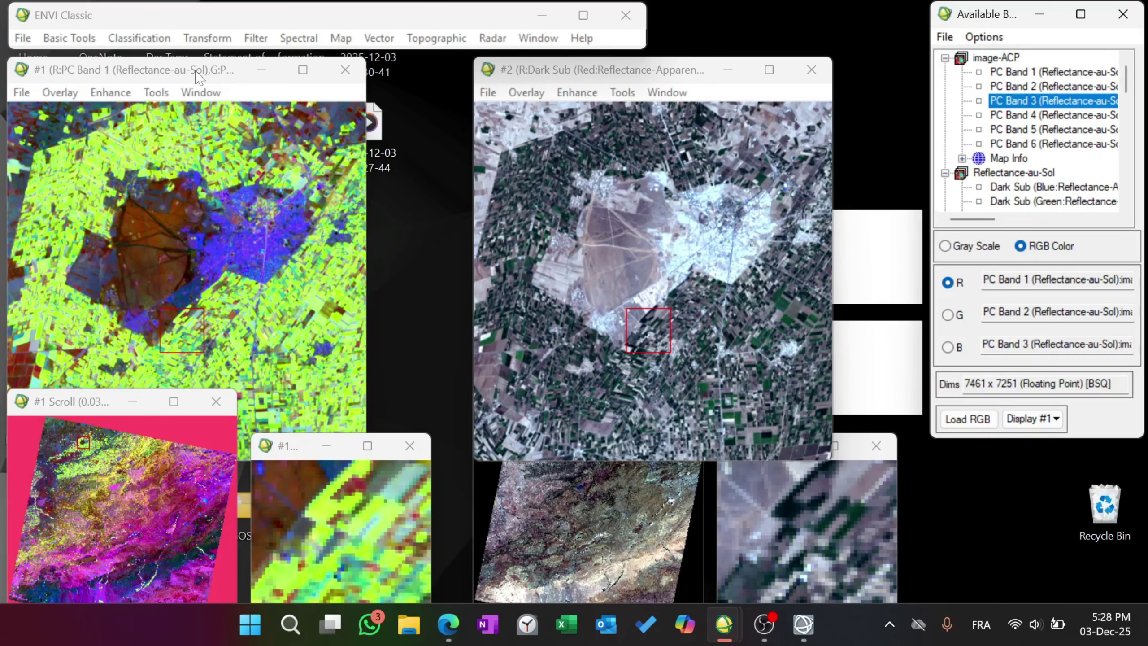
{"action": "left_click", "coordinate": [72, 39]}
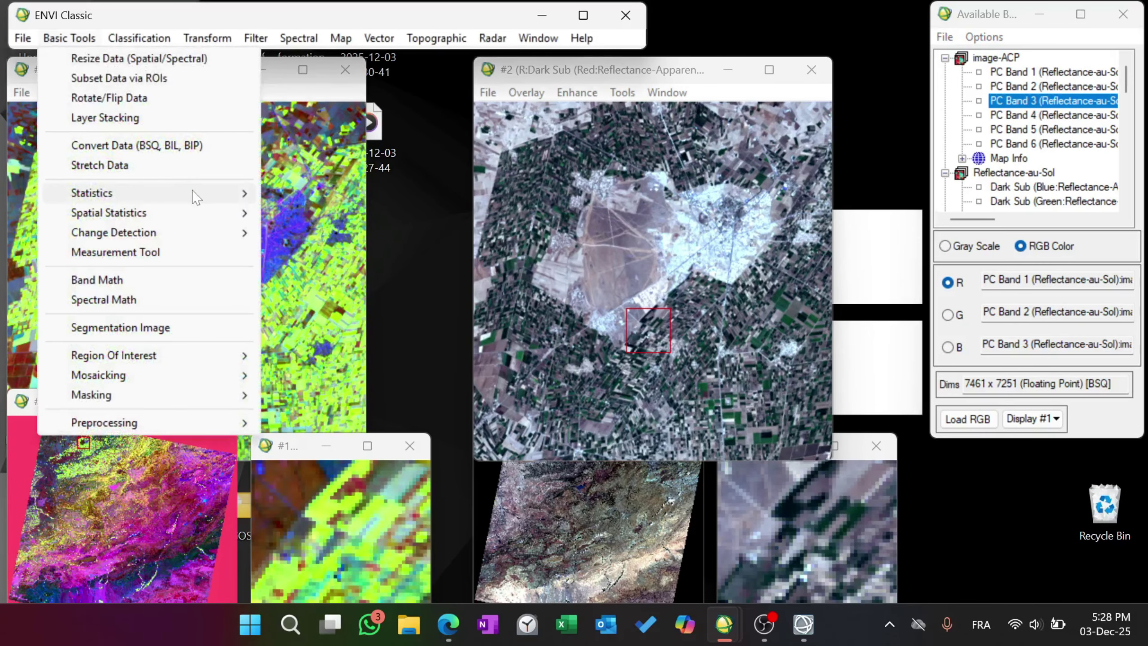
{"action": "mouse_move", "coordinate": [195, 197]}
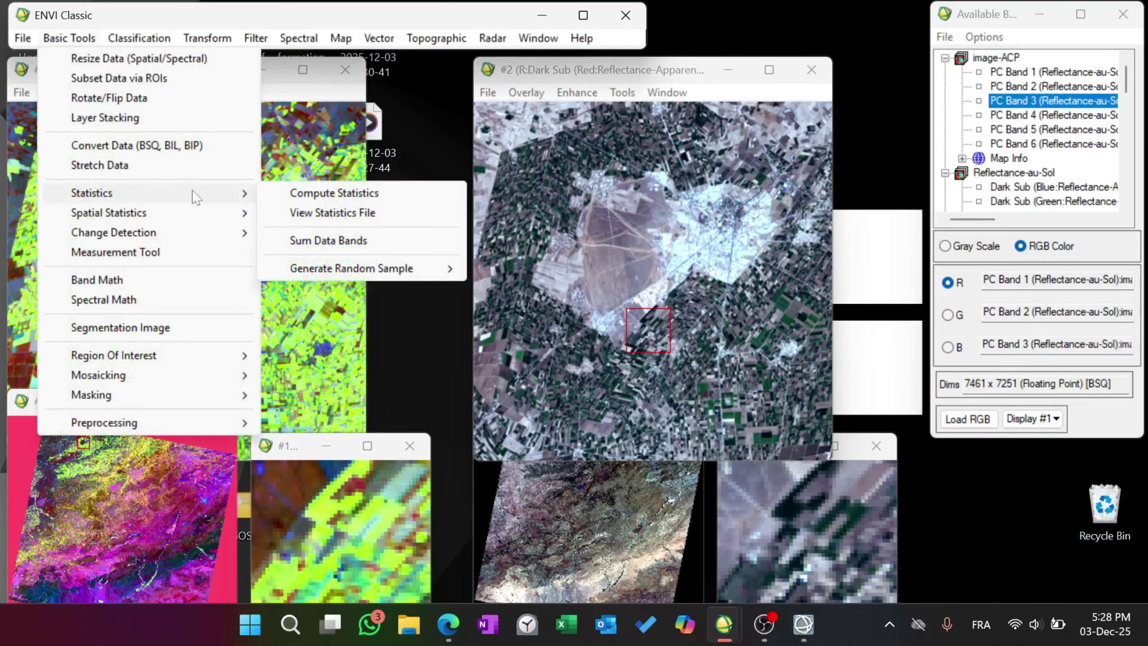
{"action": "left_click", "coordinate": [368, 211]}
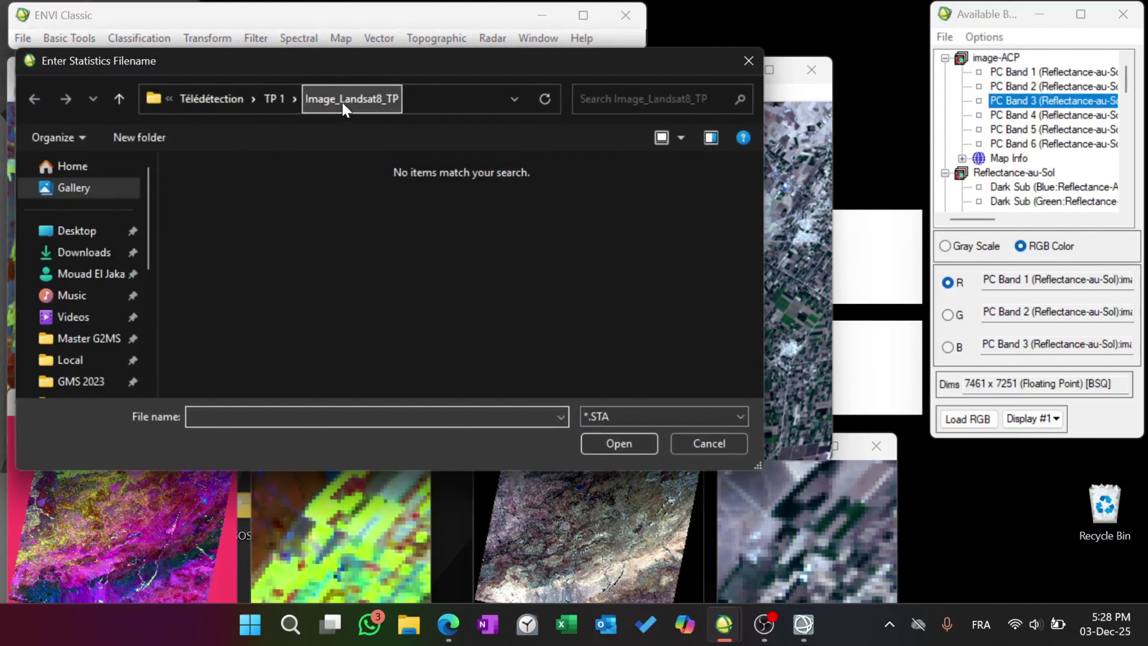
{"action": "left_click", "coordinate": [269, 97]}
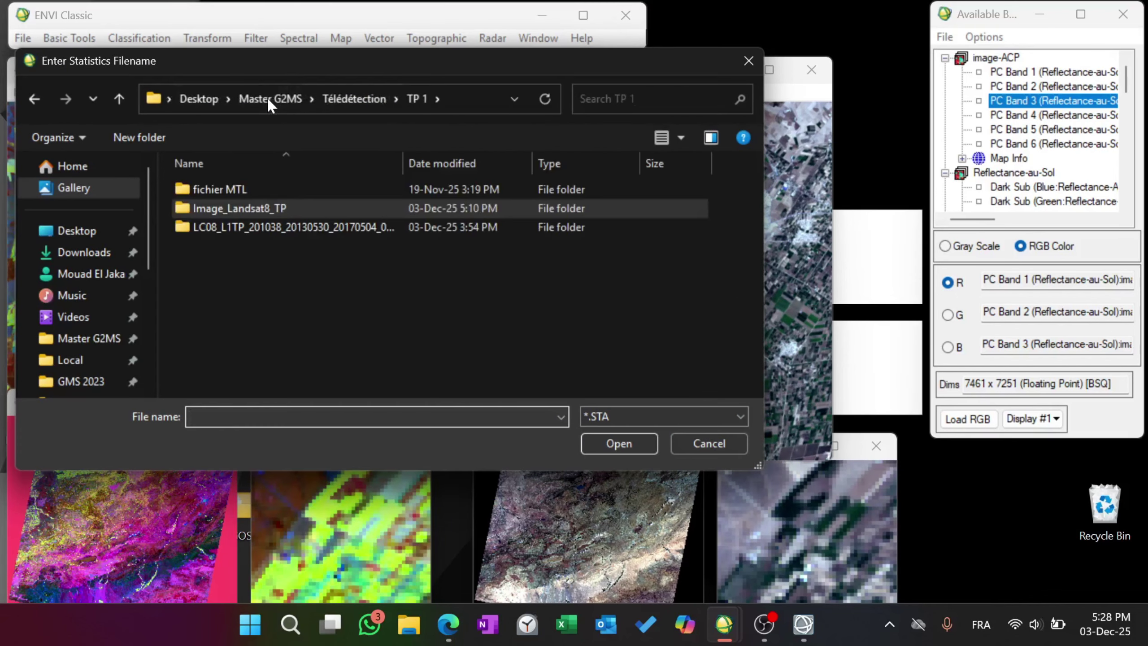
{"action": "left_click", "coordinate": [267, 96]}
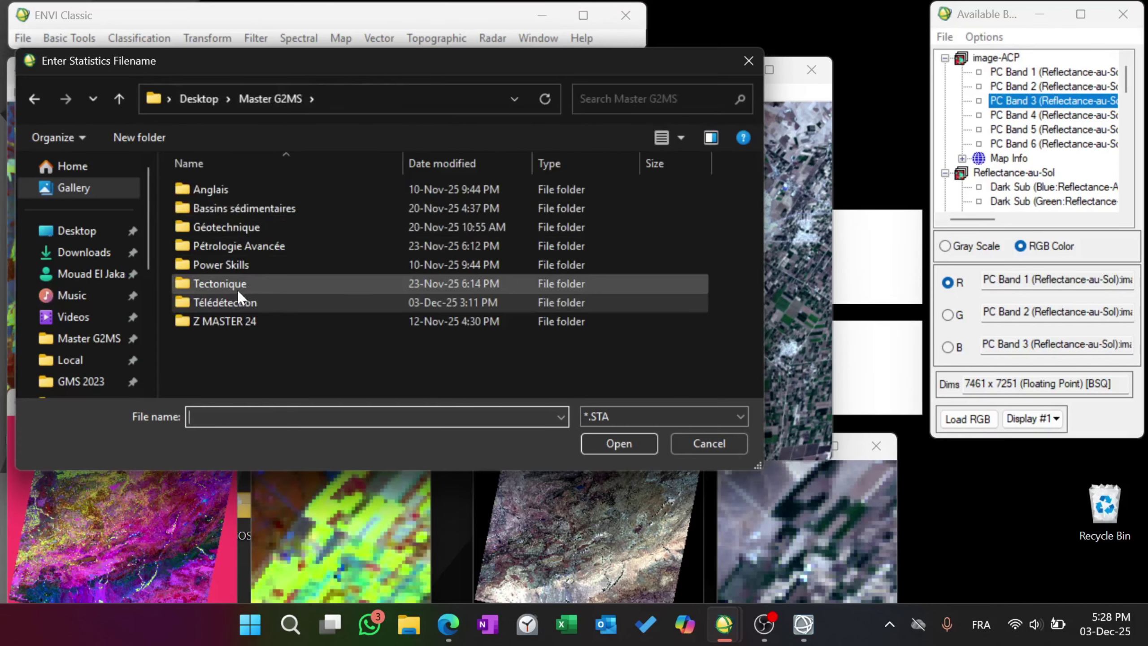
{"action": "double_click", "coordinate": [239, 302]}
{"action": "double_click", "coordinate": [242, 281]}
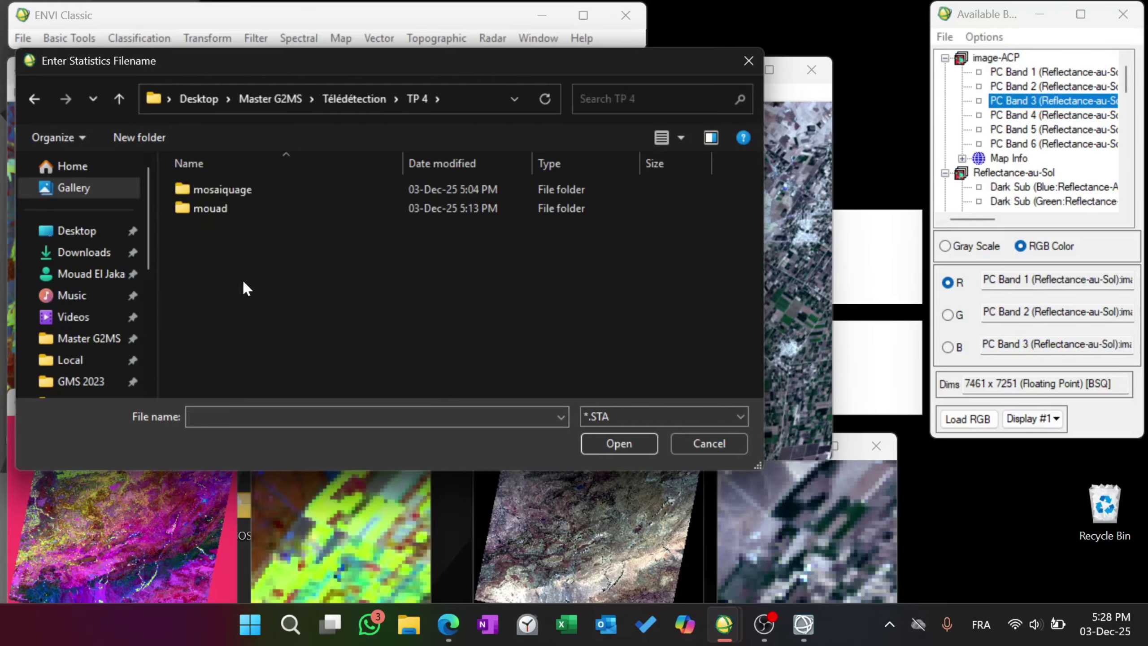
{"action": "double_click", "coordinate": [223, 209]}
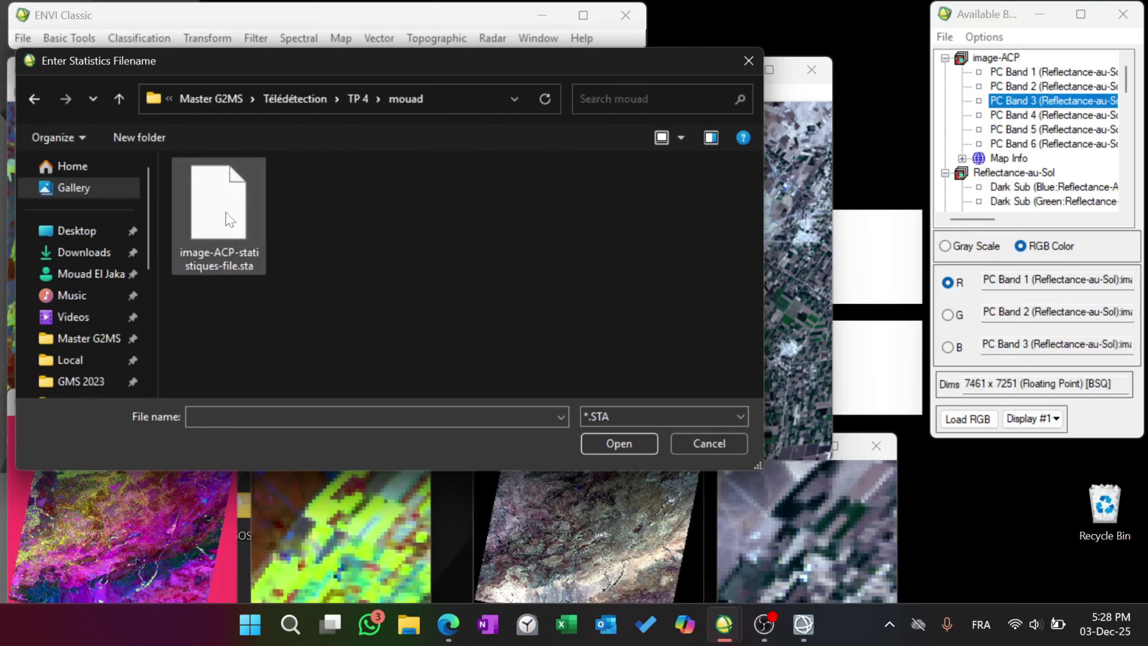
Step: Open image-ACP-statistiques-file.sta and maximize its statistics window
{"action": "left_click", "coordinate": [230, 221]}
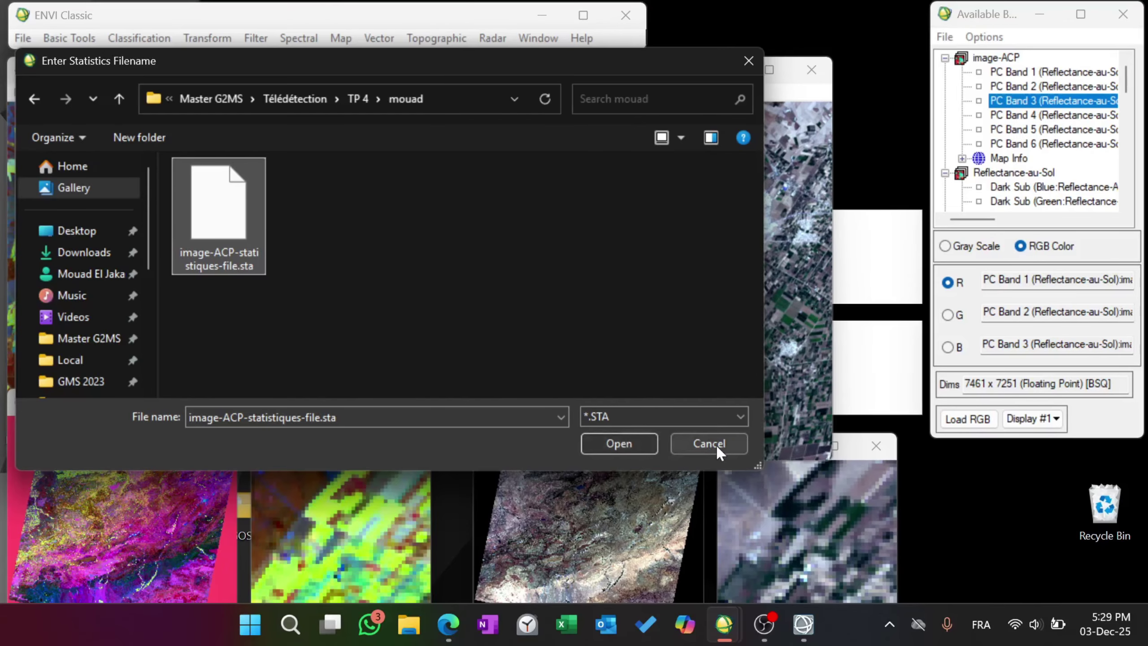
{"action": "left_click", "coordinate": [638, 442]}
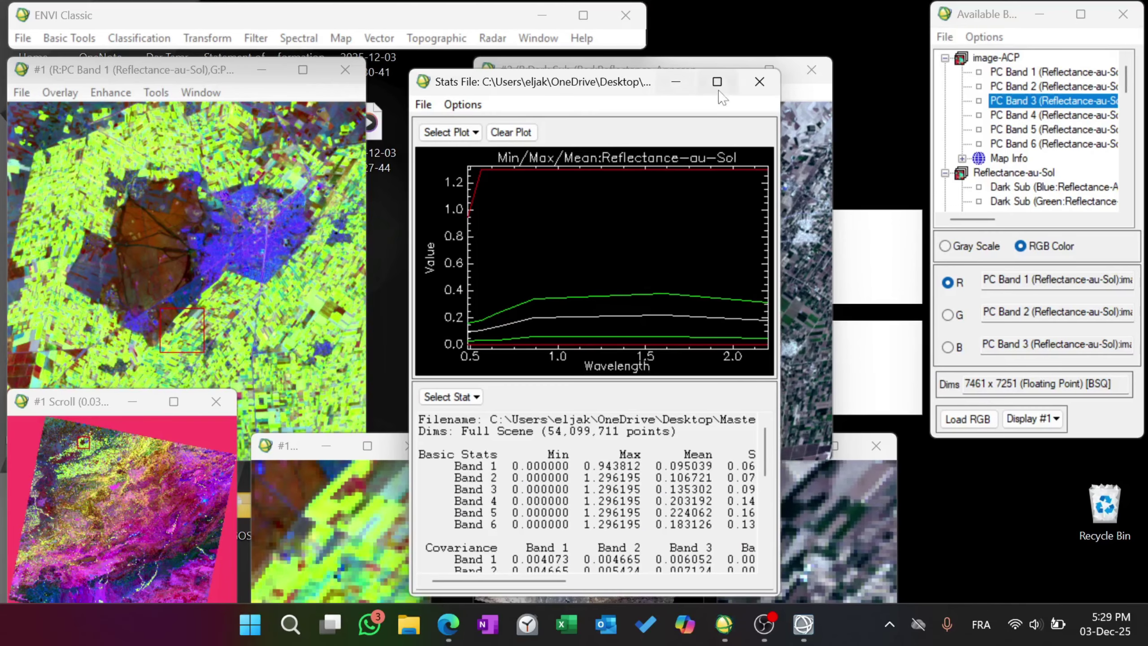
{"action": "mouse_move", "coordinate": [728, 87]}
{"action": "left_click", "coordinate": [717, 83]}
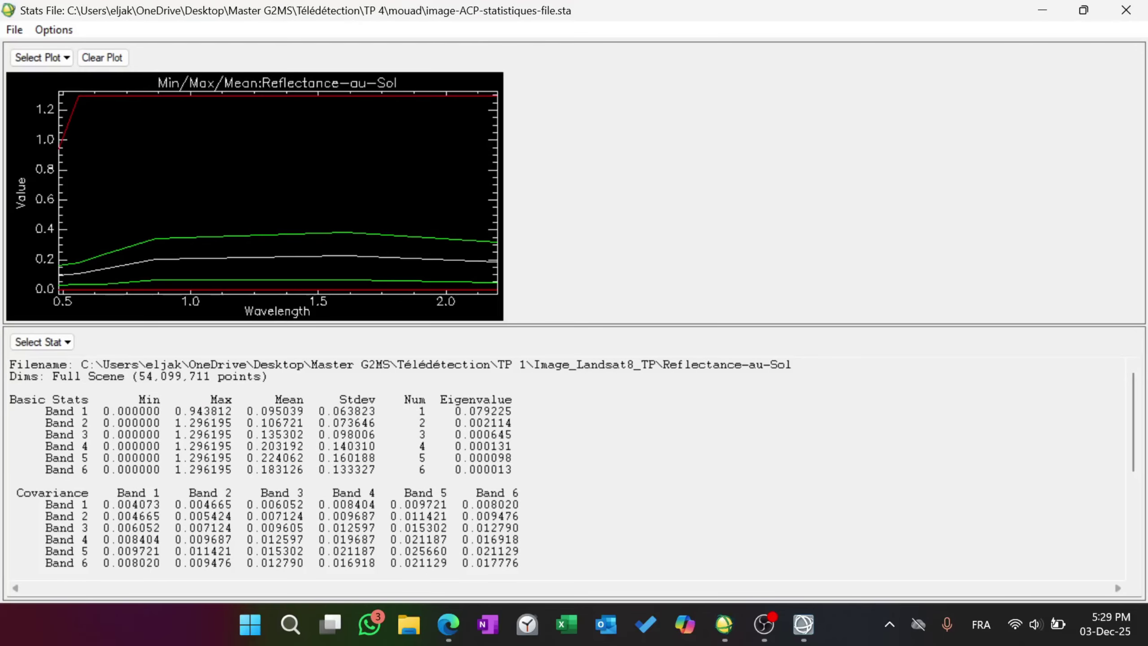
Step: Examine the Basic Stats and eigenvalues of the six bands in the statistics report, and minimize its window
{"action": "left_click_drag", "start_coordinate": [45, 470], "coordinate": [81, 412]}
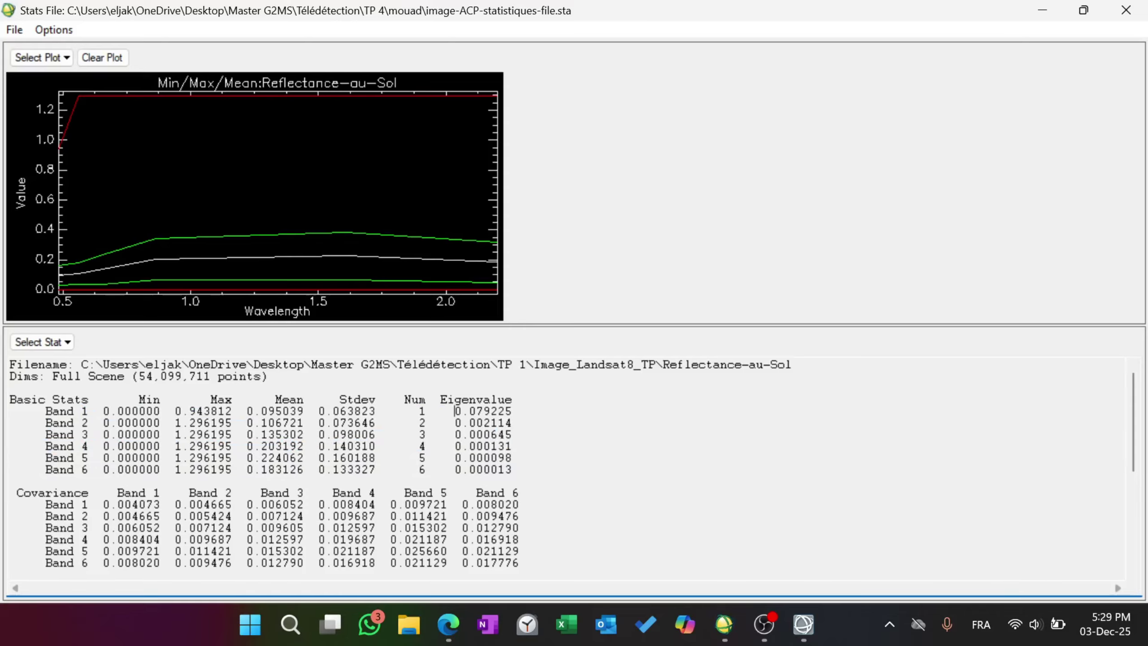
{"action": "left_click_drag", "start_coordinate": [455, 411], "coordinate": [512, 470]}
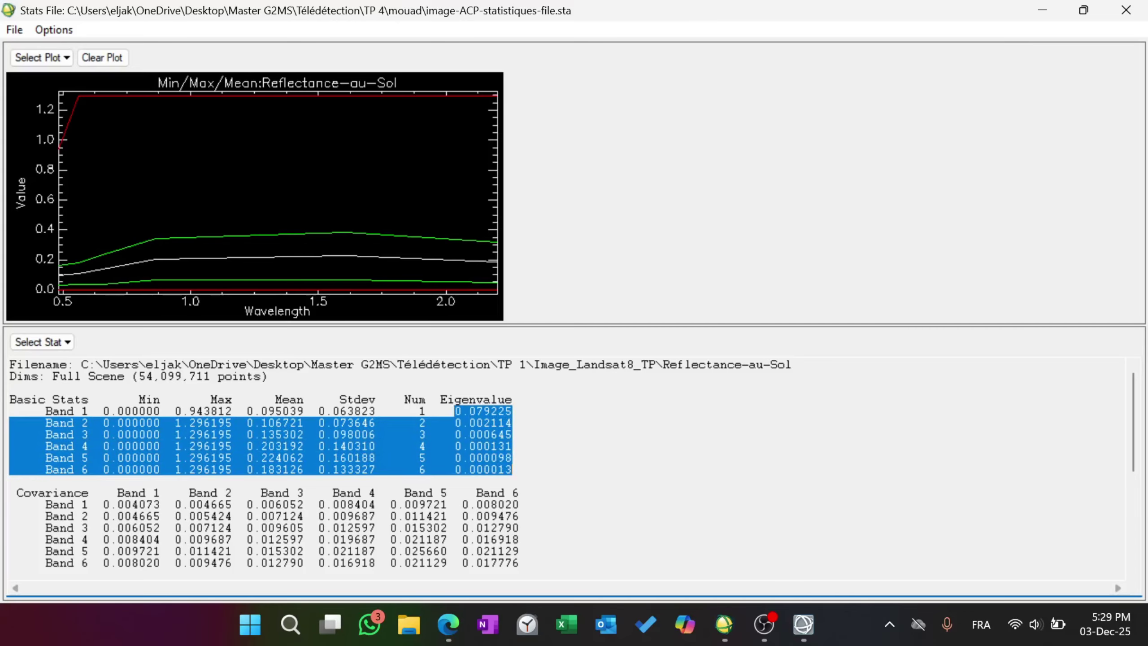
{"action": "left_click", "coordinate": [512, 470]}
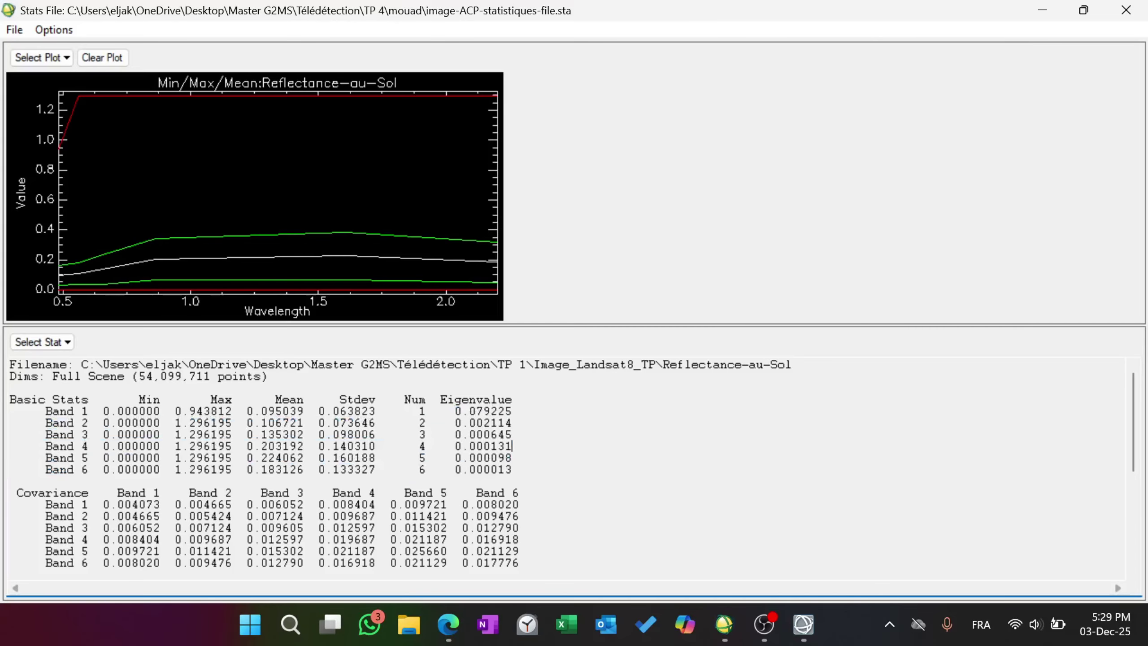
{"action": "scroll", "coordinate": [513, 411], "scroll_direction": "down", "scroll_amount": 1}
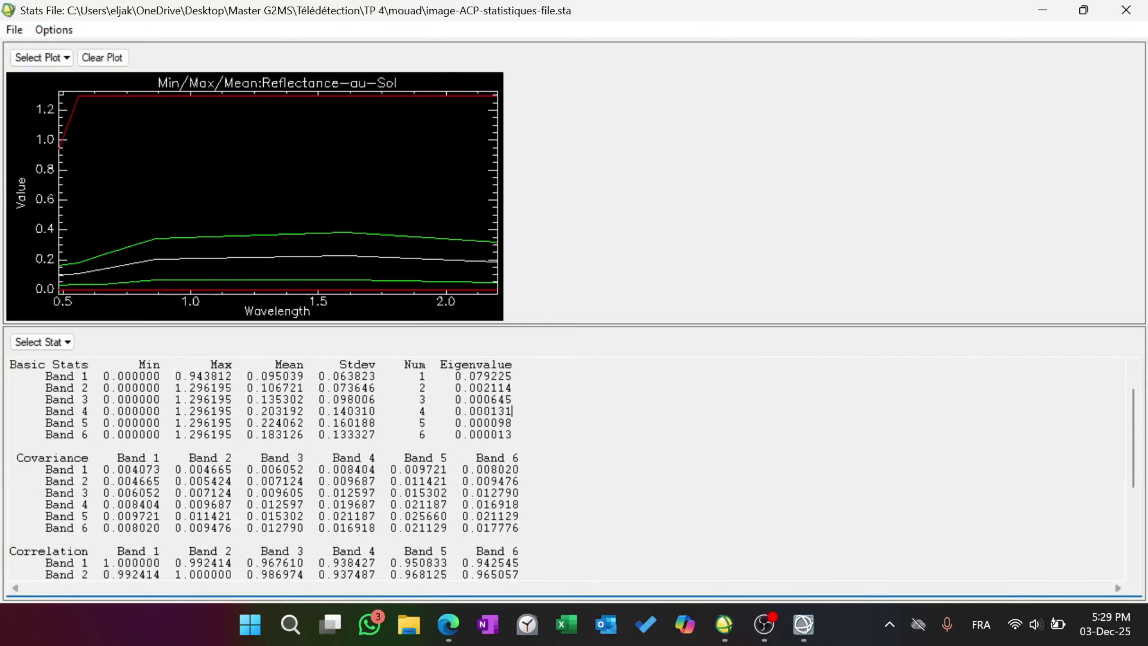
{"action": "scroll", "coordinate": [512, 446], "scroll_direction": "up", "scroll_amount": 1}
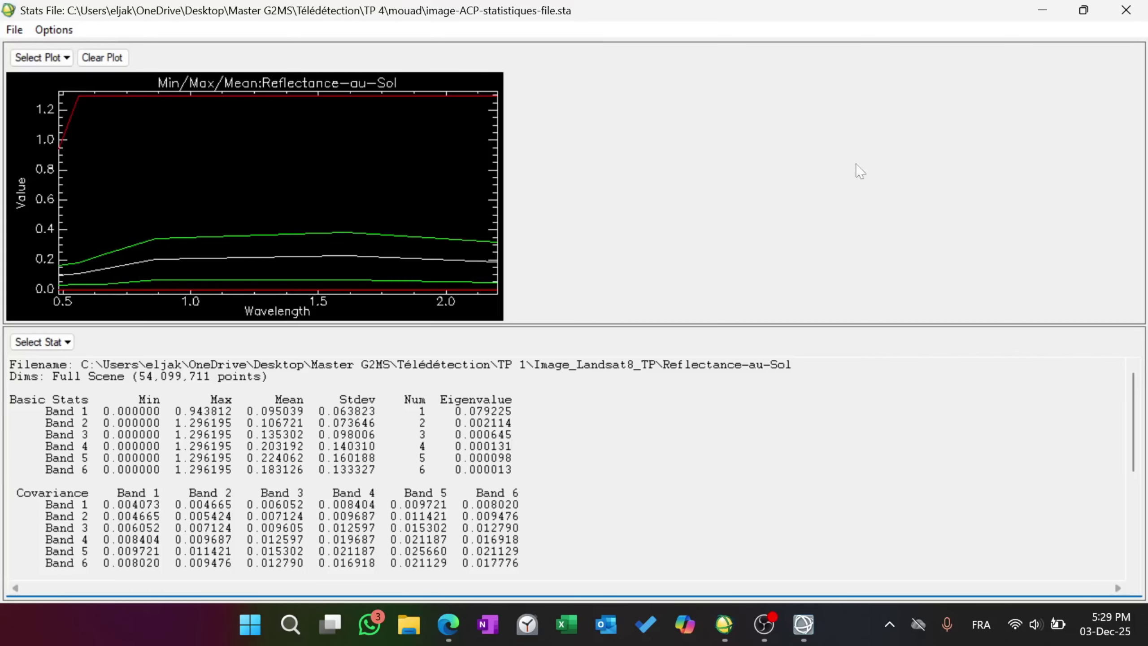
{"action": "left_click", "coordinate": [1050, 10]}
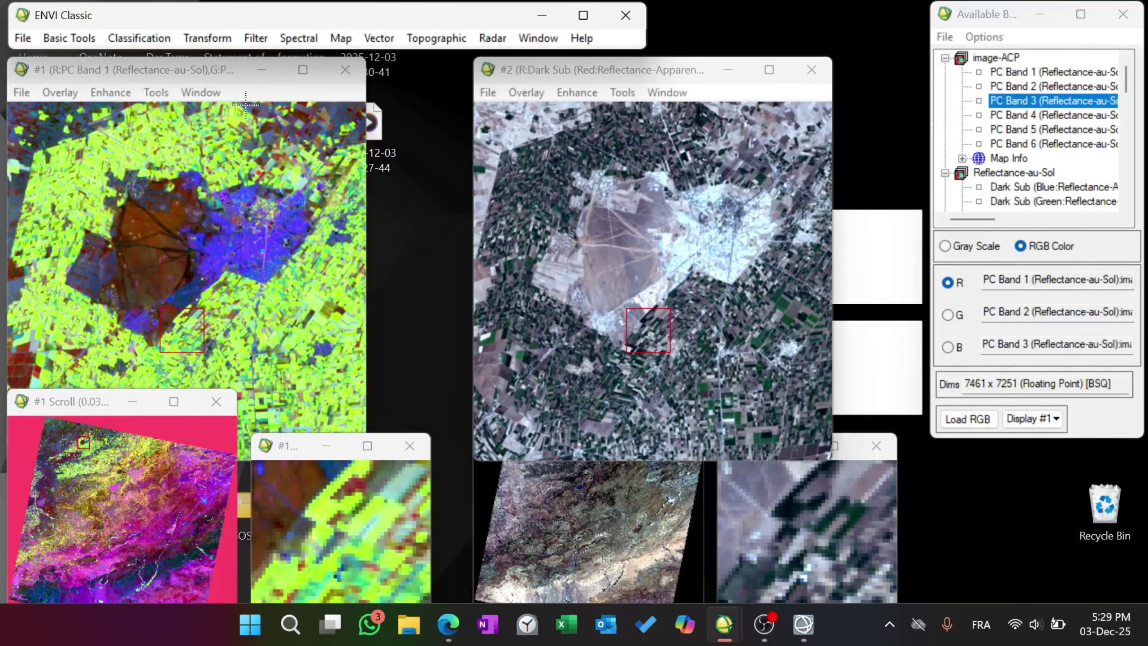
Step: Load image-ACP in Display #1 as an RGB composite with PC Band 3 as red, PC Band 2 as green and PC Band 1 as blue
{"action": "left_click", "coordinate": [219, 76]}
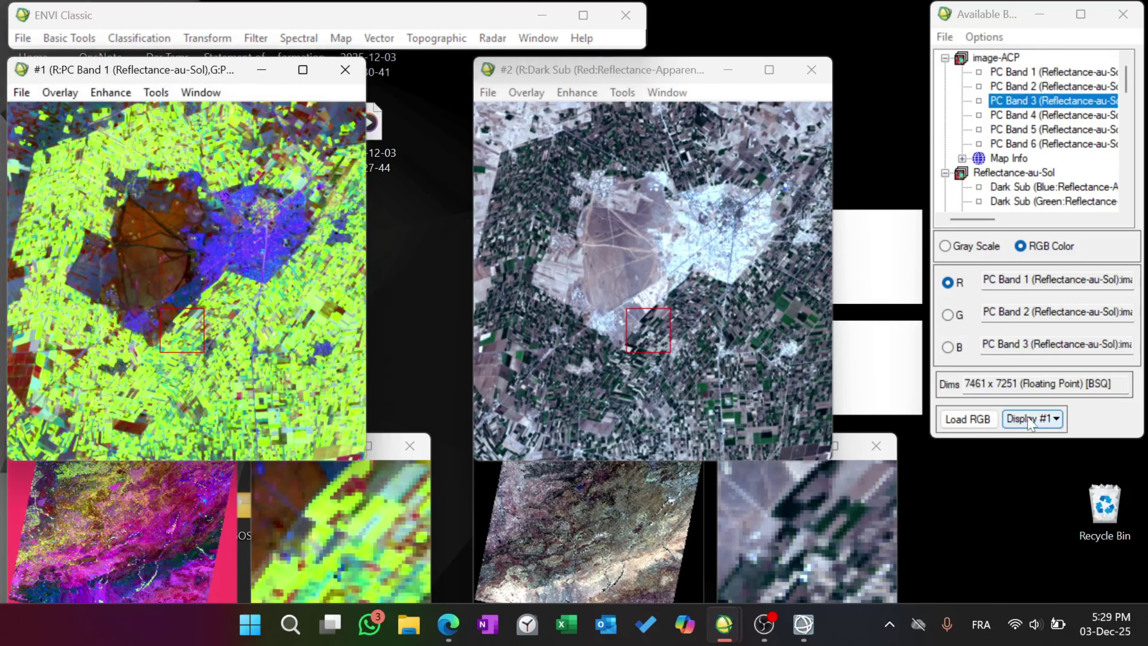
{"action": "left_click", "coordinate": [967, 419]}
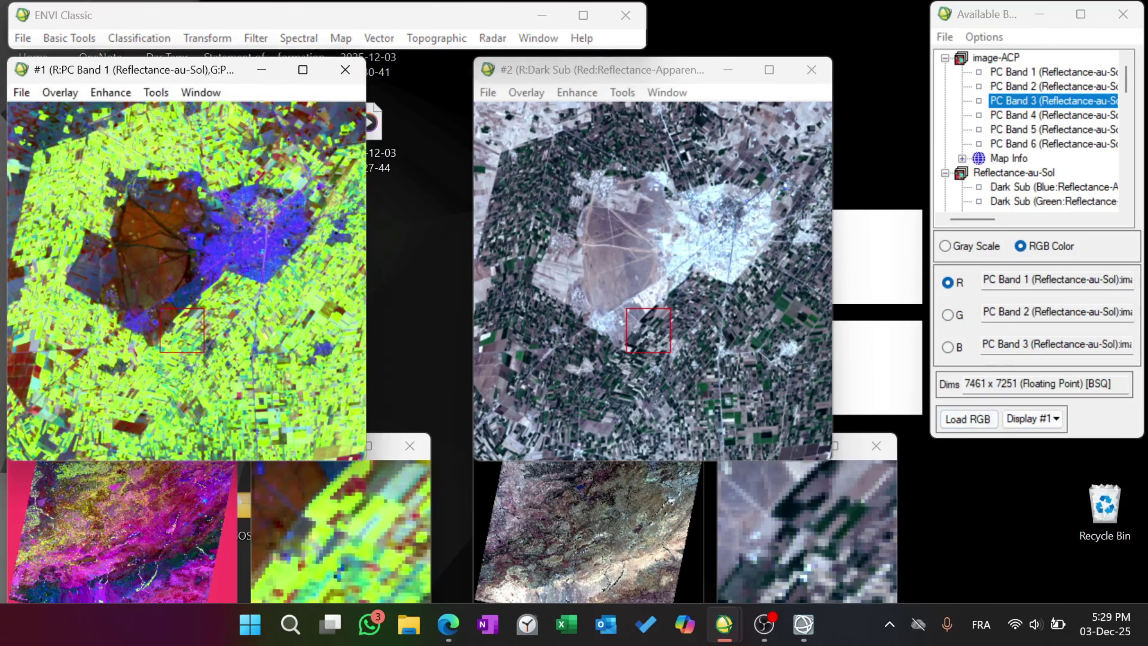
{"action": "left_click", "coordinate": [1032, 102]}
{"action": "left_click", "coordinate": [1031, 87]}
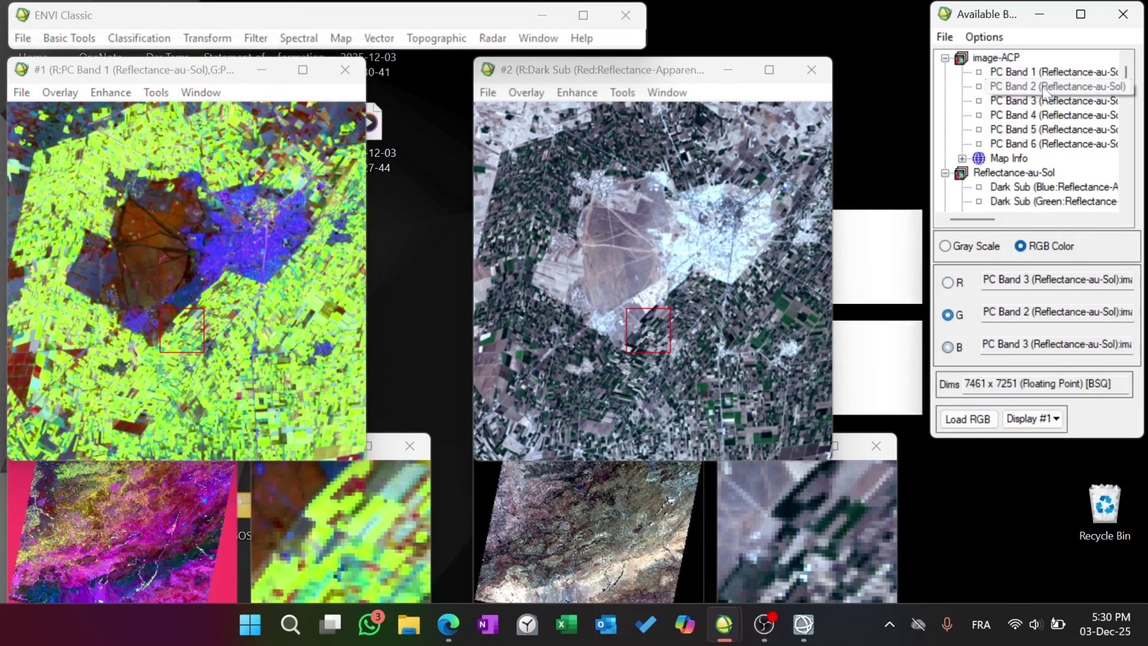
{"action": "left_click", "coordinate": [1029, 72]}
{"action": "left_click", "coordinate": [968, 419]}
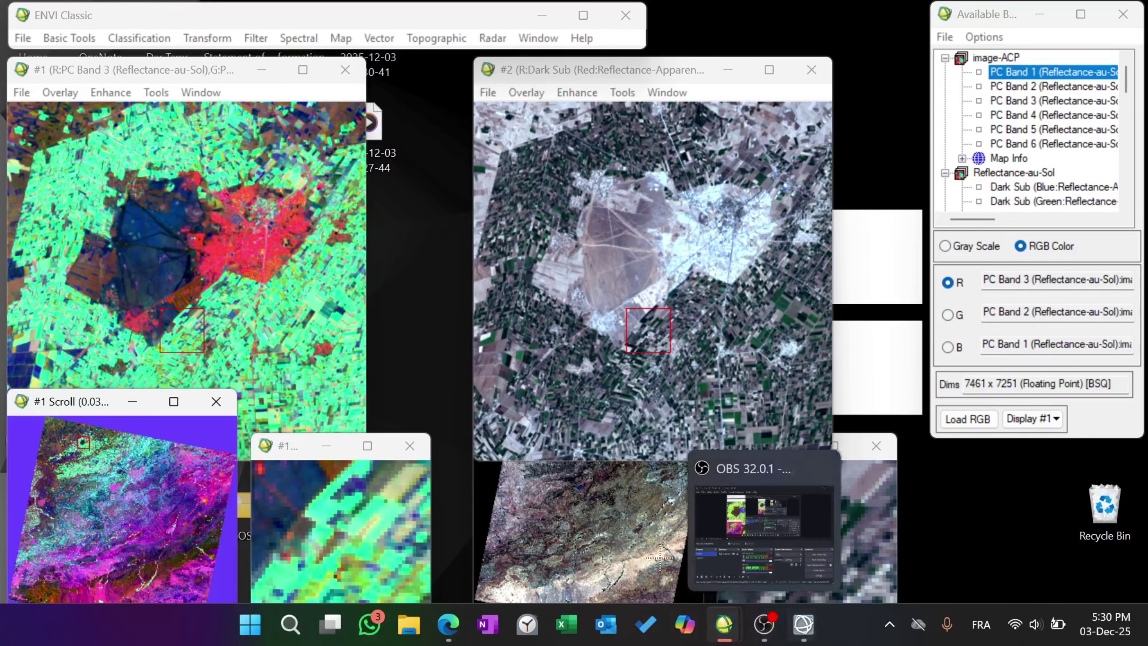
Step: Reopen image-ACP-statistiques-file.sta with View Statistics File and maximize its window
{"action": "mouse_move", "coordinate": [734, 625]}
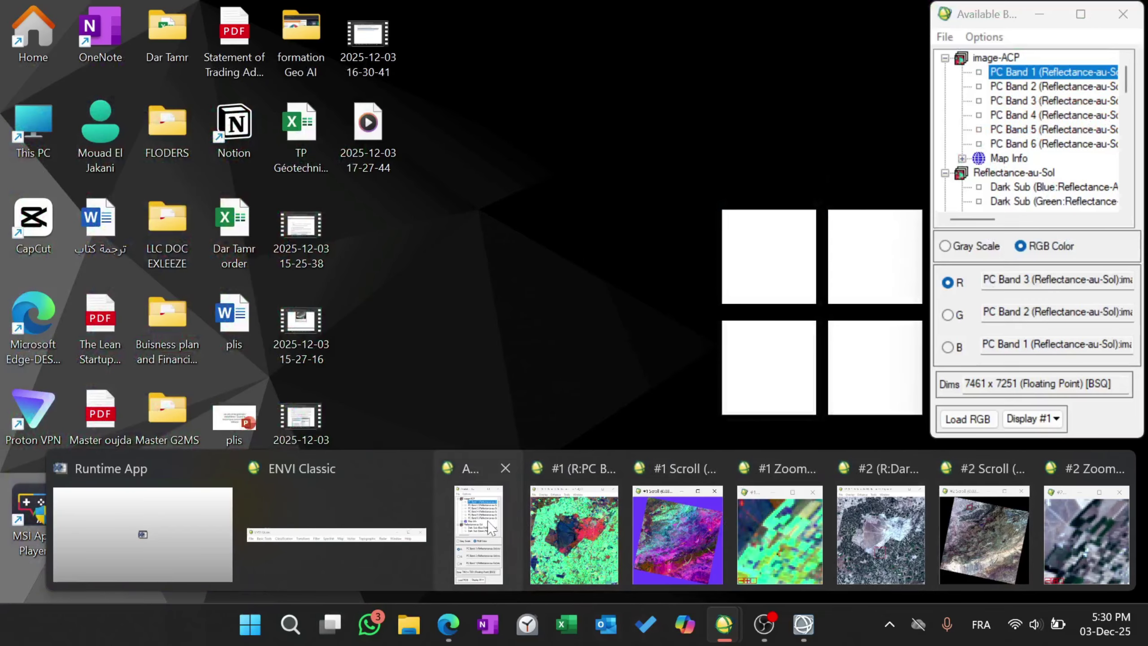
{"action": "left_click", "coordinate": [489, 522]}
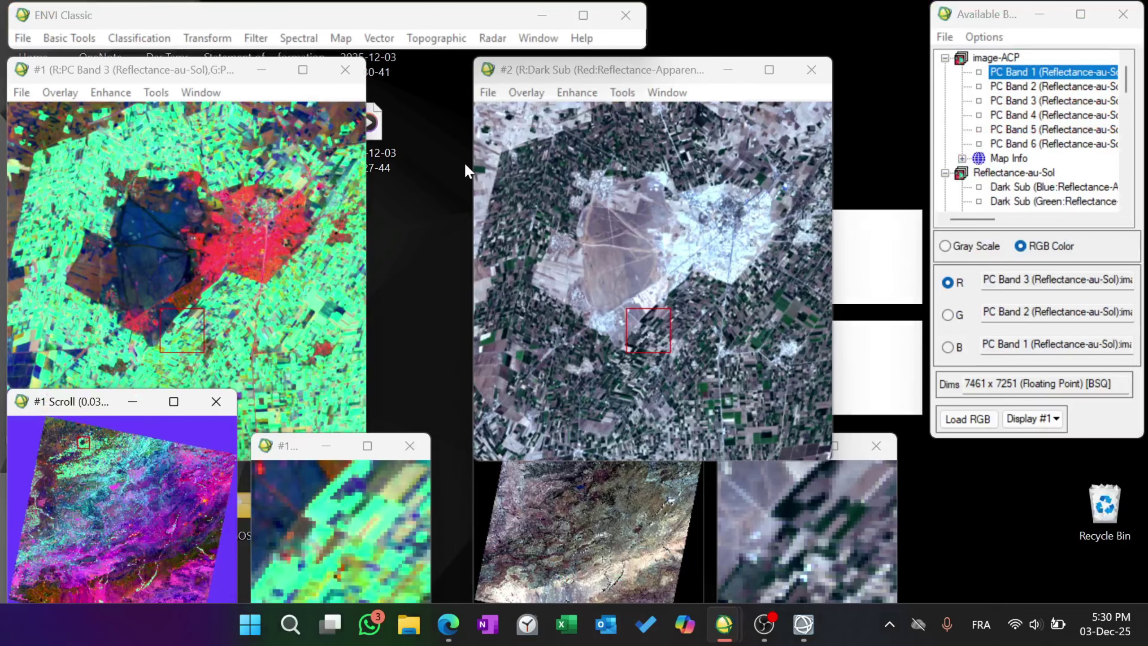
{"action": "left_click", "coordinate": [61, 41]}
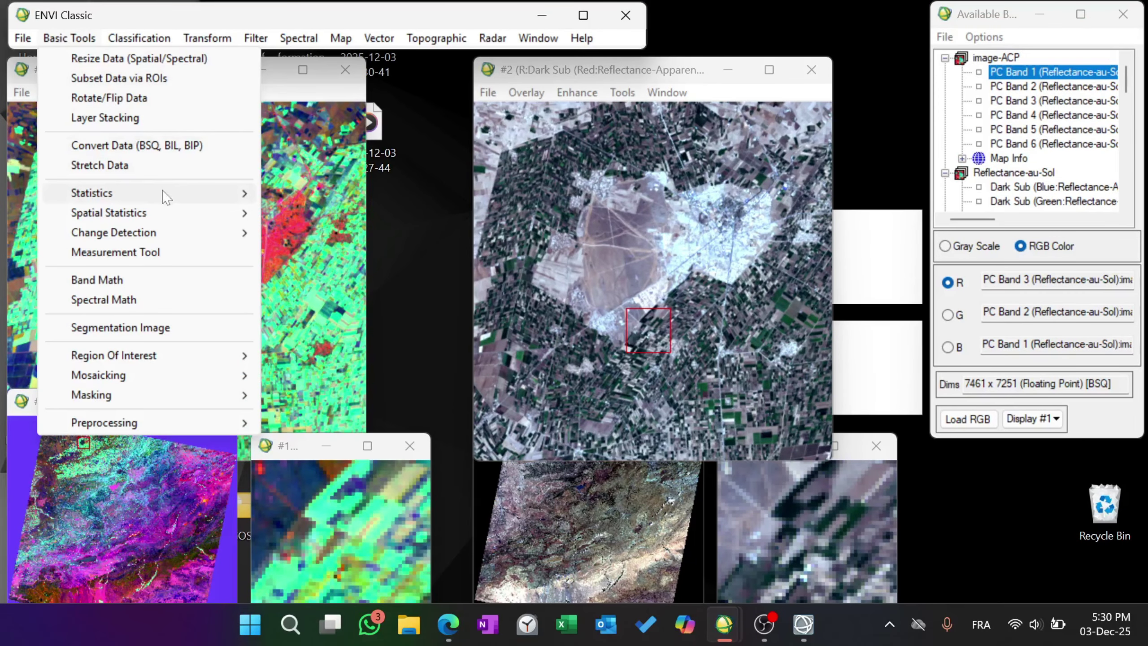
{"action": "mouse_move", "coordinate": [165, 195]}
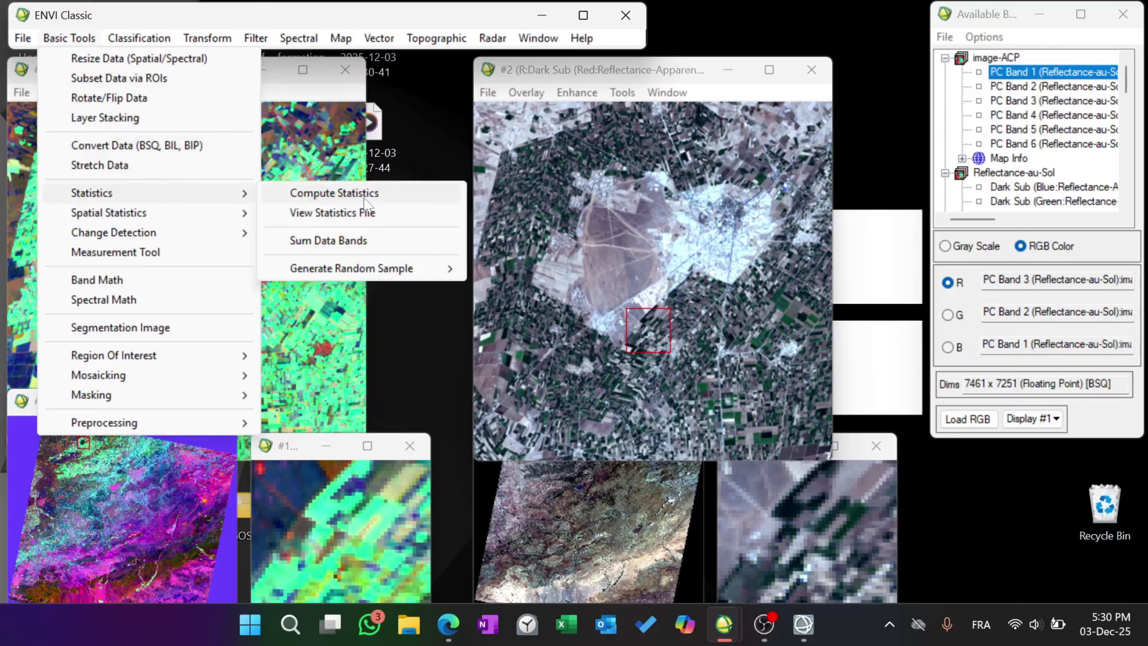
{"action": "left_click", "coordinate": [394, 213]}
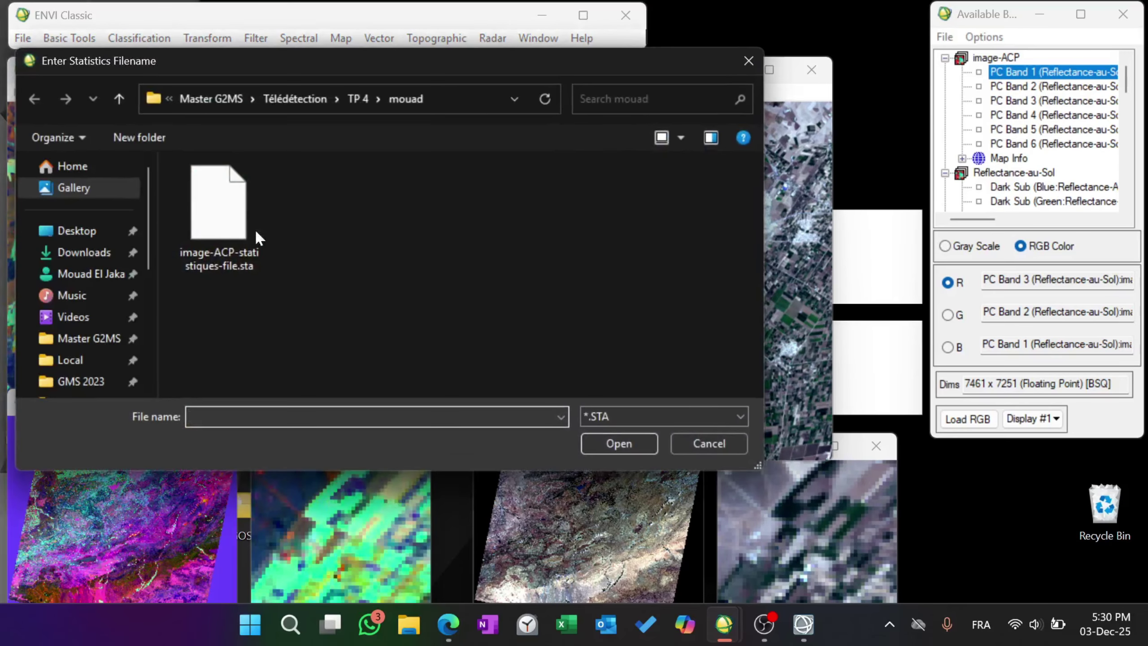
{"action": "left_click", "coordinate": [213, 213]}
{"action": "double_click", "coordinate": [213, 213]}
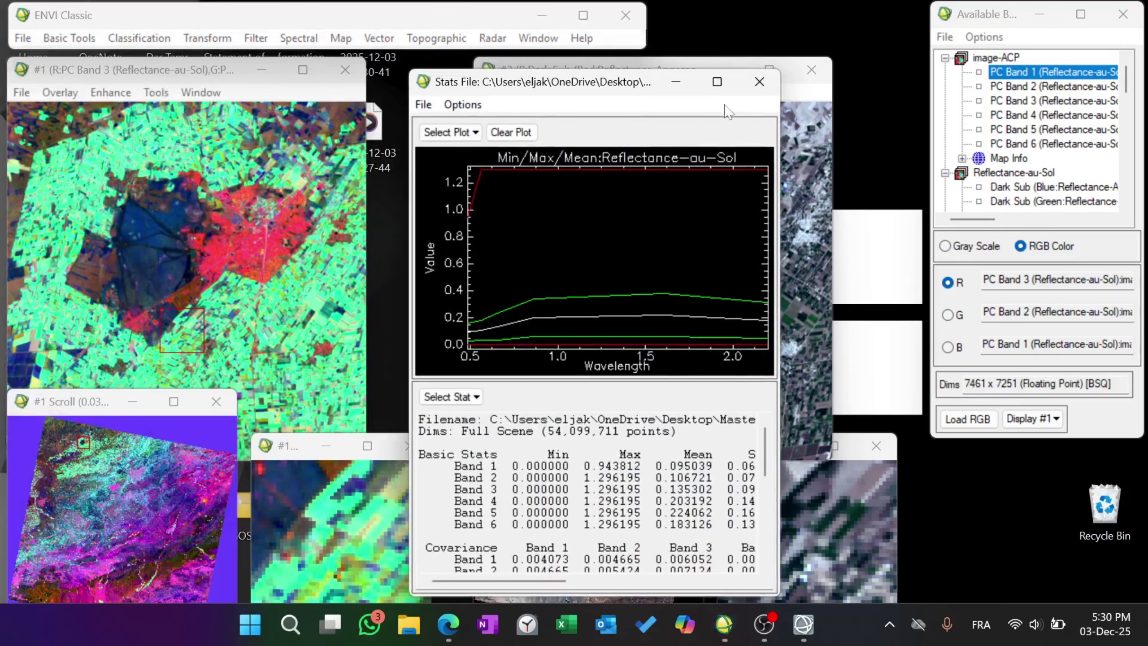
{"action": "left_click", "coordinate": [728, 79]}
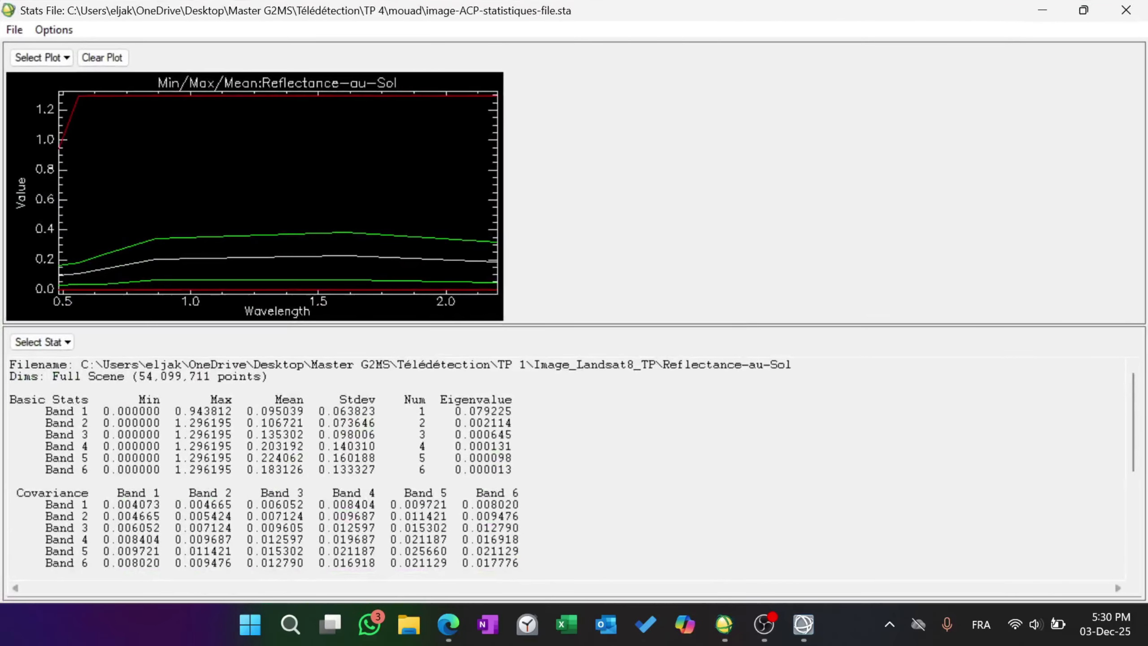
Step: Compare the statistics report with the reference output on page 16 of the lab PDF in Edge
{"action": "scroll", "coordinate": [565, 470], "scroll_direction": "down", "scroll_amount": 2}
{"action": "scroll", "coordinate": [565, 470], "scroll_direction": "up", "scroll_amount": 1}
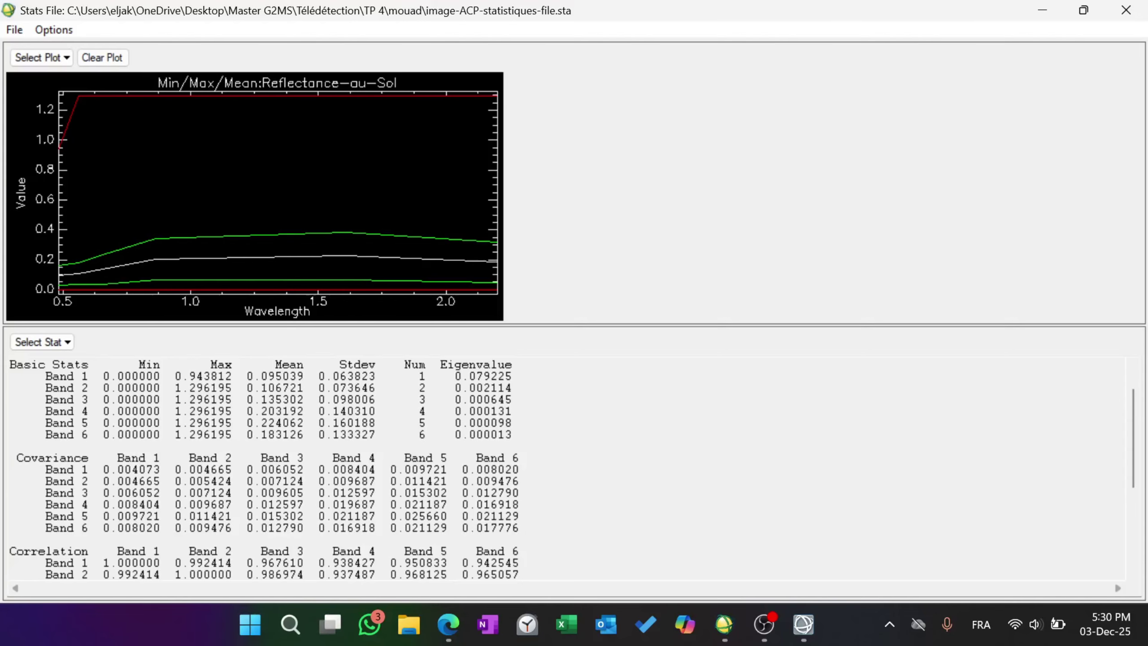
{"action": "left_click", "coordinate": [448, 624]}
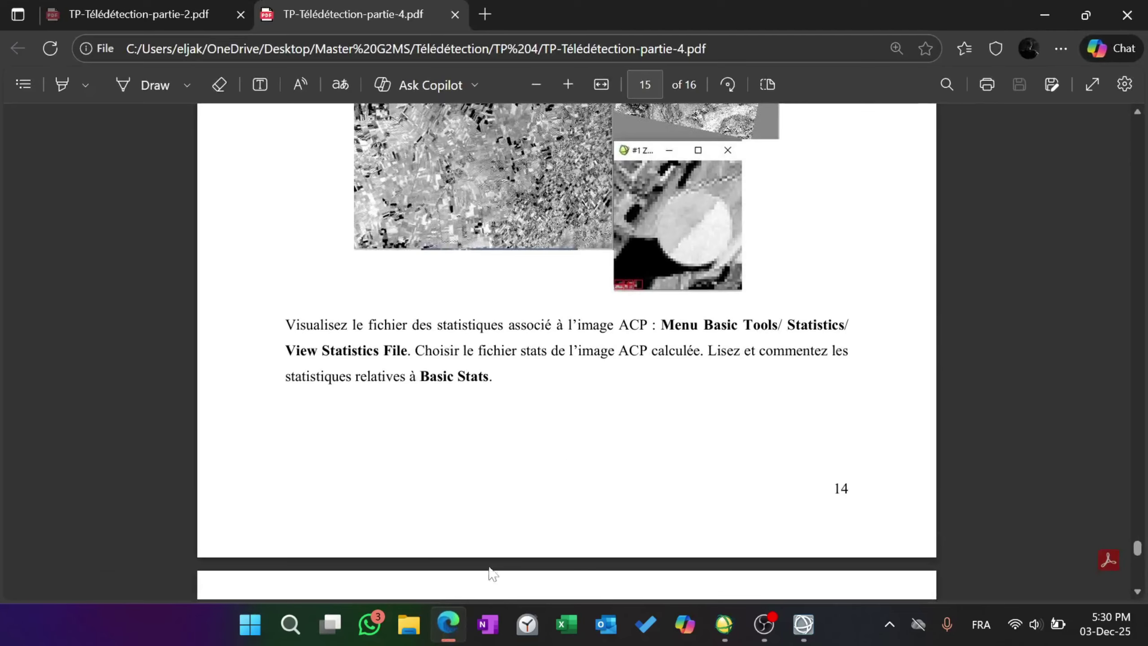
{"action": "scroll", "coordinate": [568, 434], "scroll_direction": "down", "scroll_amount": 5}
{"action": "scroll", "coordinate": [567, 434], "scroll_direction": "down", "scroll_amount": 6}
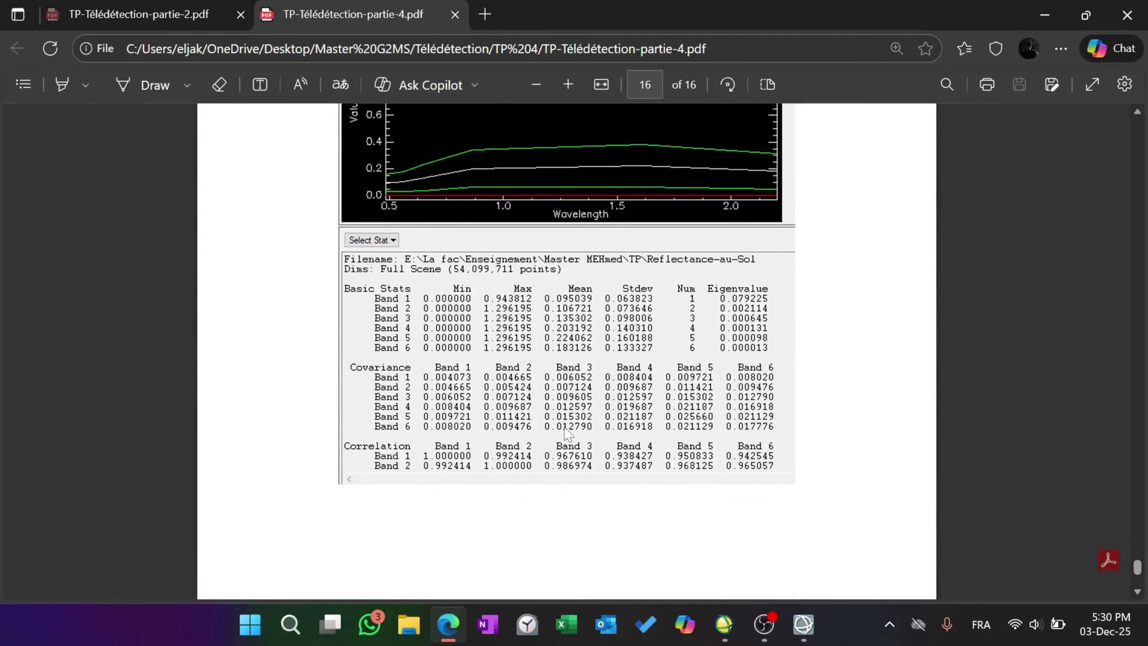
{"action": "scroll", "coordinate": [568, 434], "scroll_direction": "down", "scroll_amount": 6}
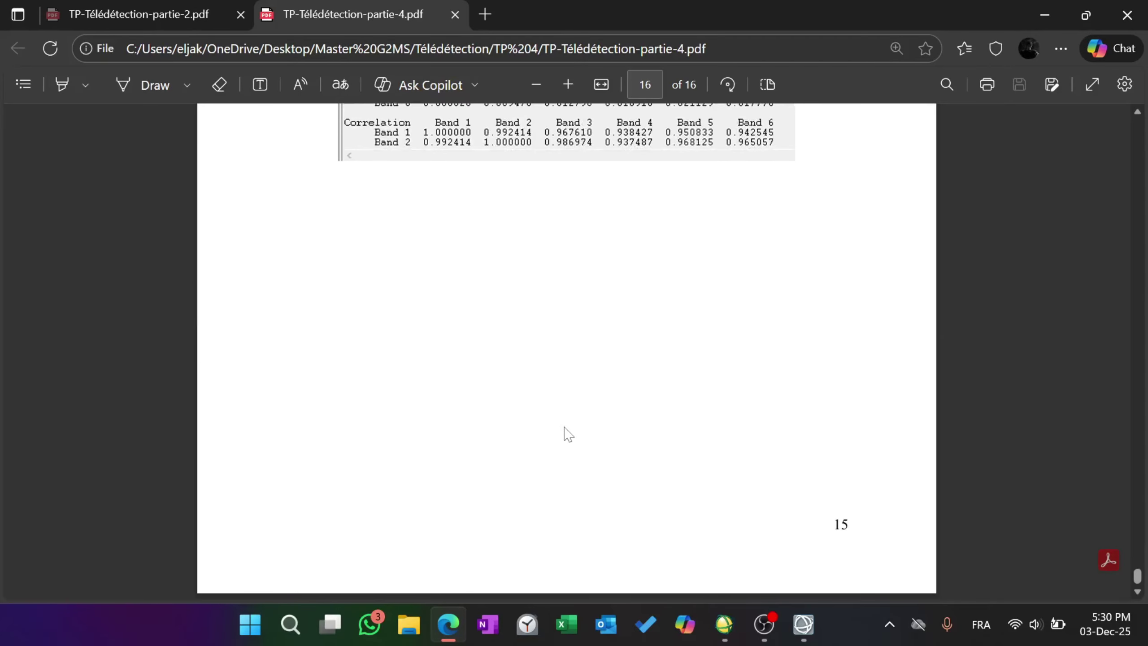
{"action": "scroll", "coordinate": [568, 434], "scroll_direction": "up", "scroll_amount": 6}
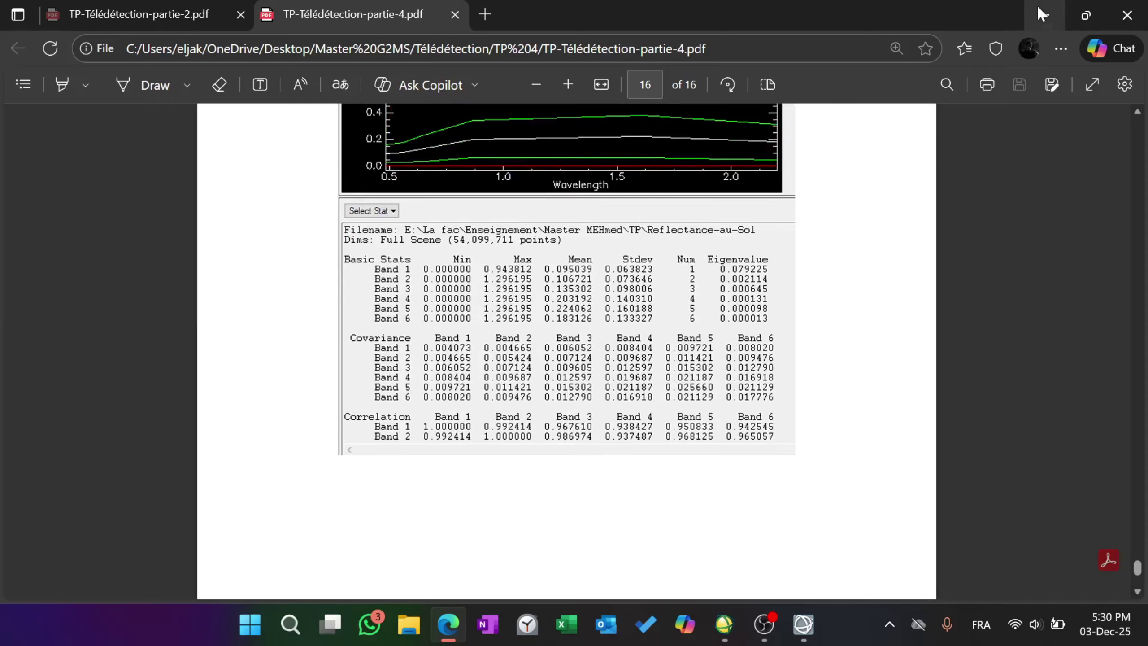
Step: Return to the ENVI statistics report, review its covariance and correlation tables, and close its window
{"action": "left_click", "coordinate": [1041, 14]}
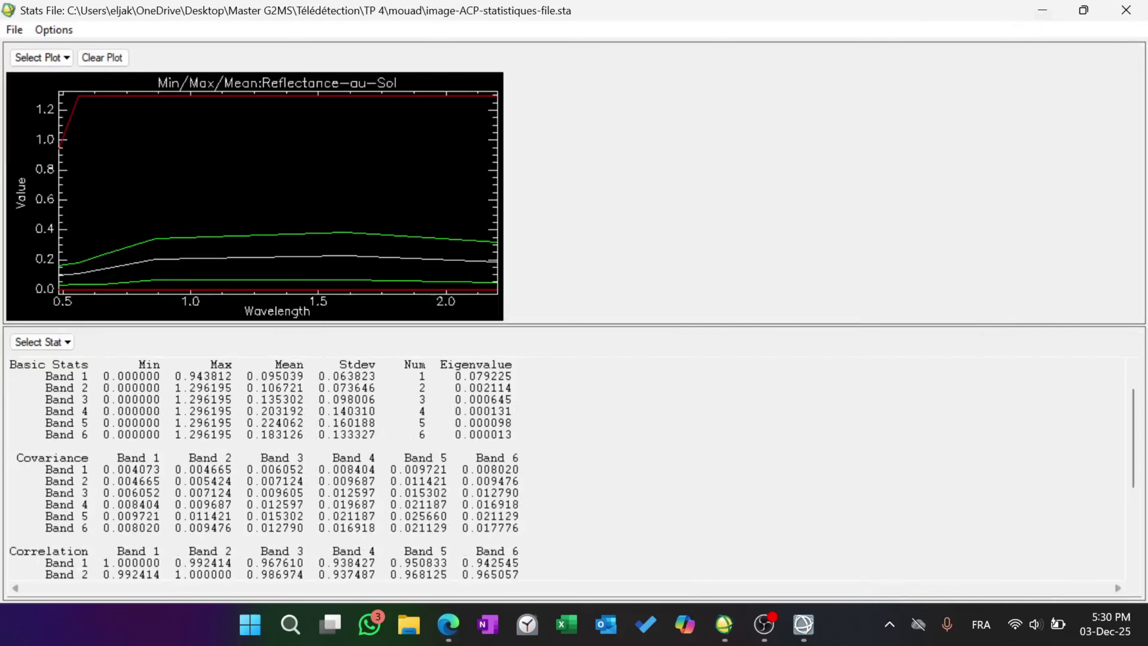
{"action": "scroll", "coordinate": [272, 471], "scroll_direction": "down", "scroll_amount": 1}
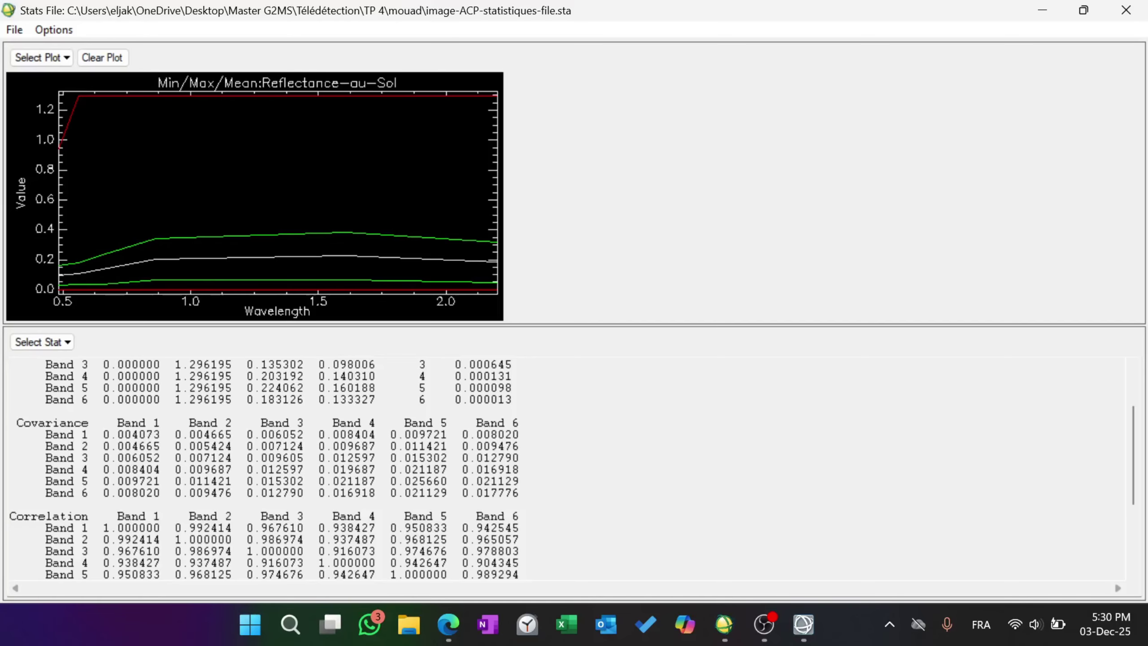
{"action": "scroll", "coordinate": [655, 430], "scroll_direction": "up", "scroll_amount": 2}
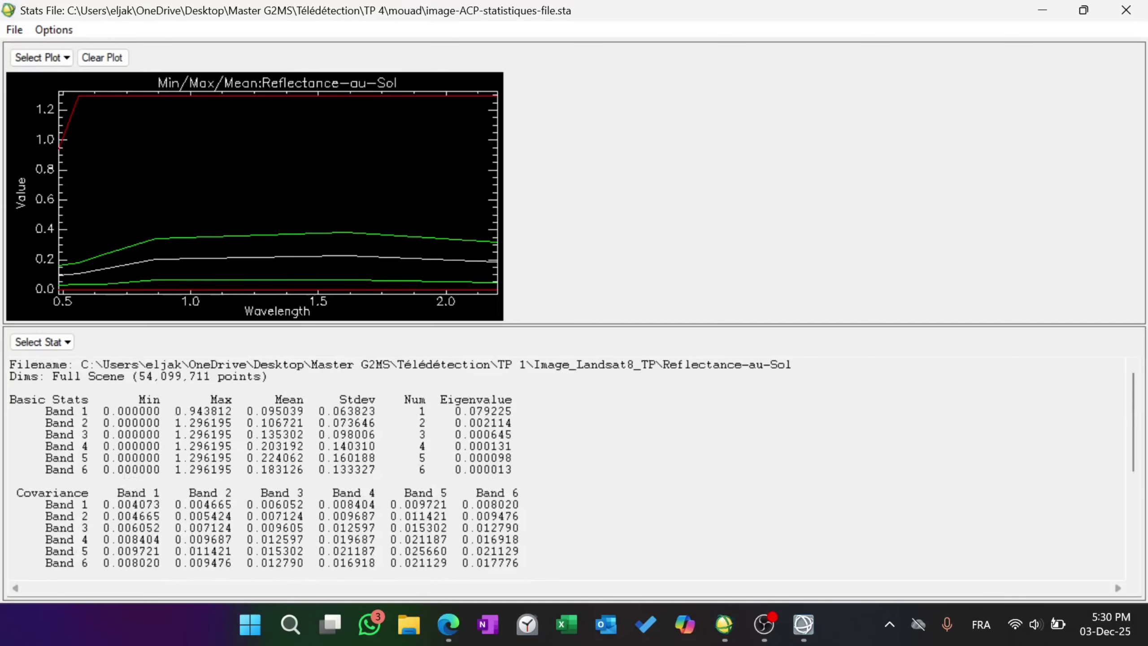
{"action": "left_click", "coordinate": [1125, 10]}
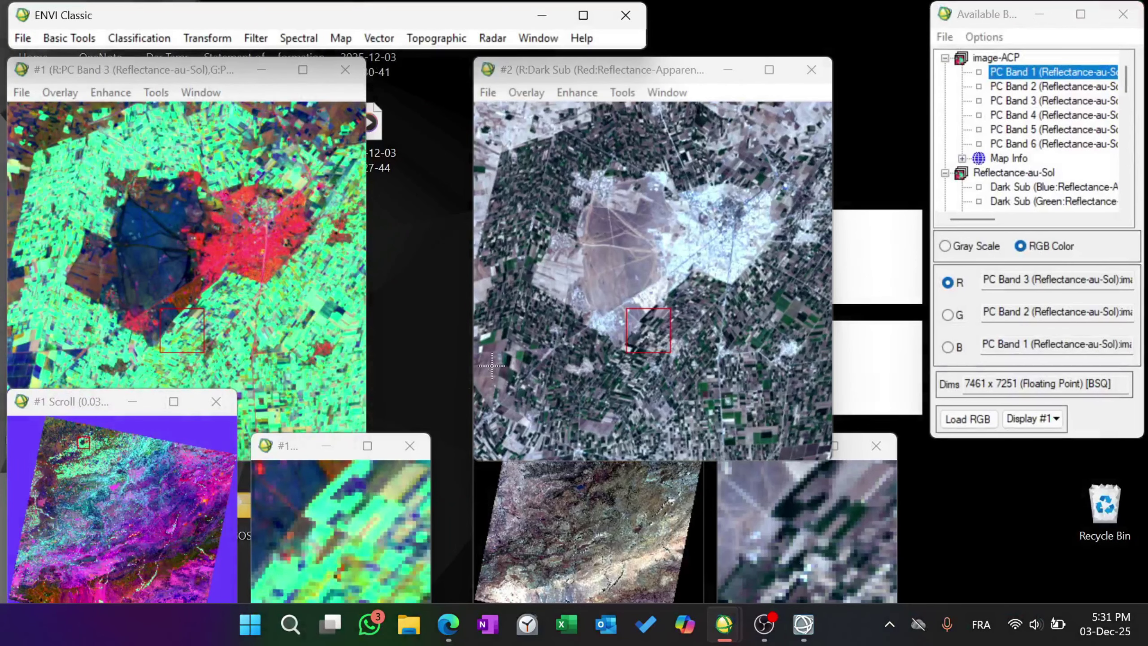